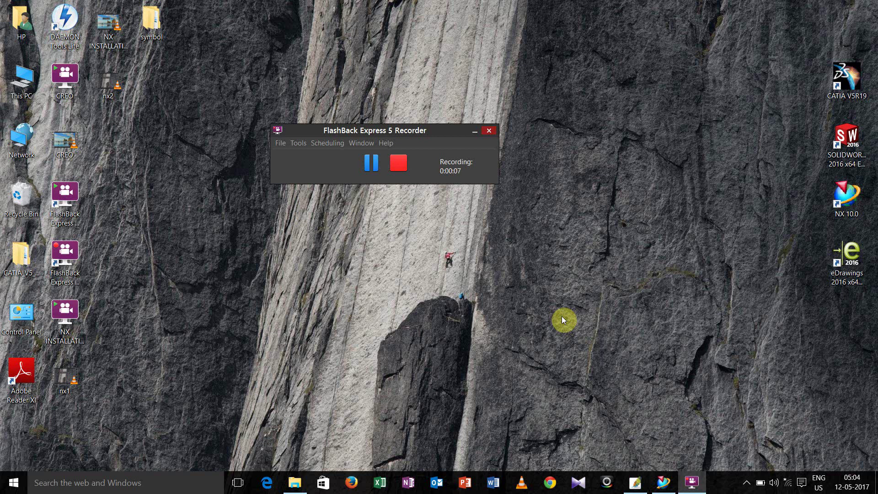
- Restore the NX 10 window showing model1.prt with only the datum CSYS
click(663, 482)
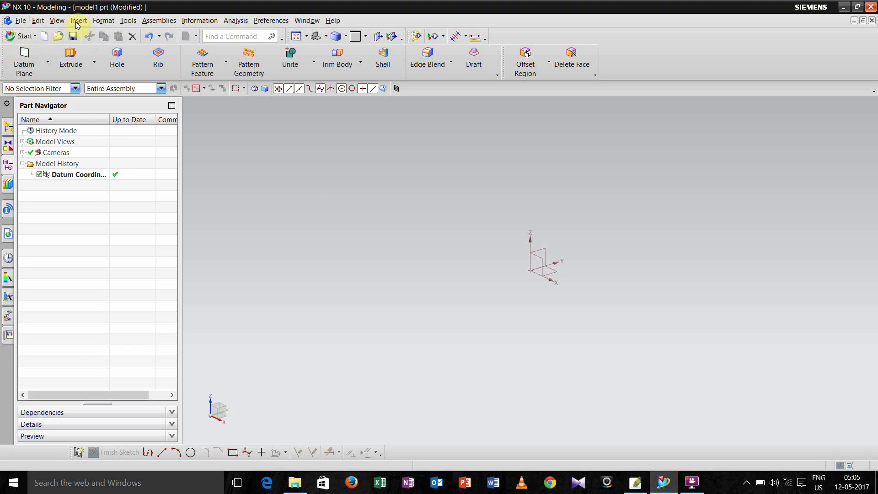
- Uncheck Continuous Auto Dimensioning in the Sketch preferences and confirm
click(272, 20)
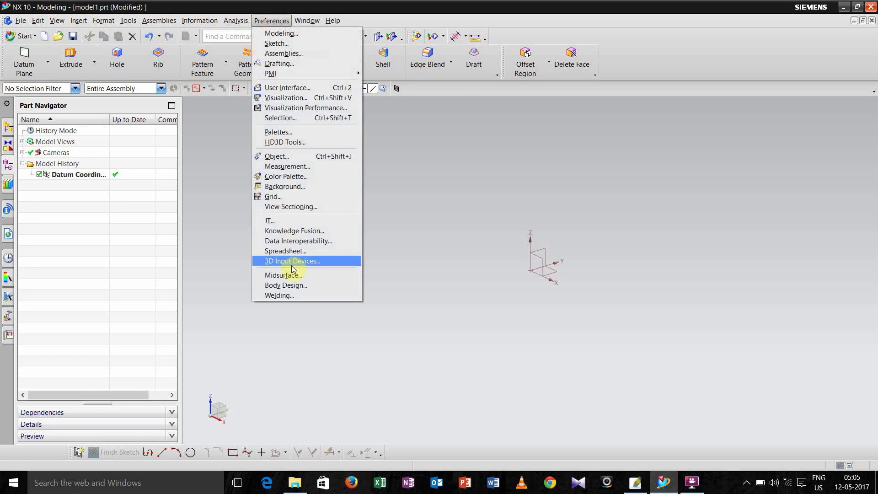
click(273, 42)
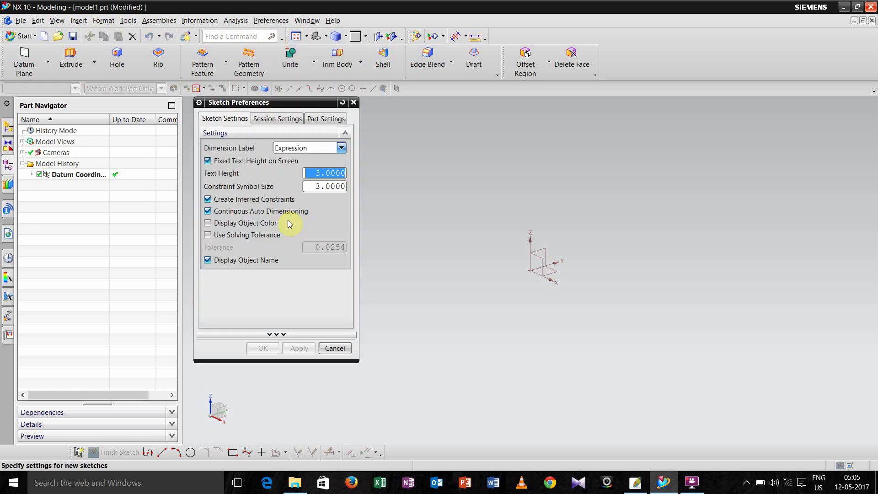
click(208, 212)
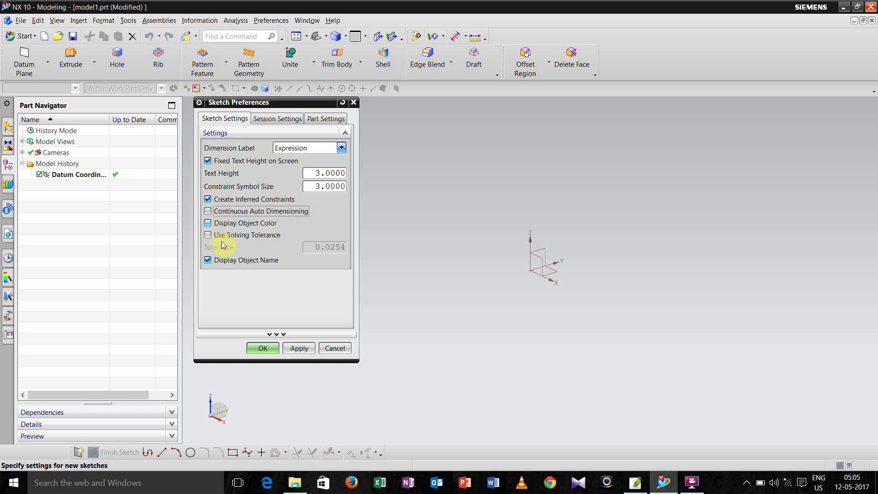
click(263, 348)
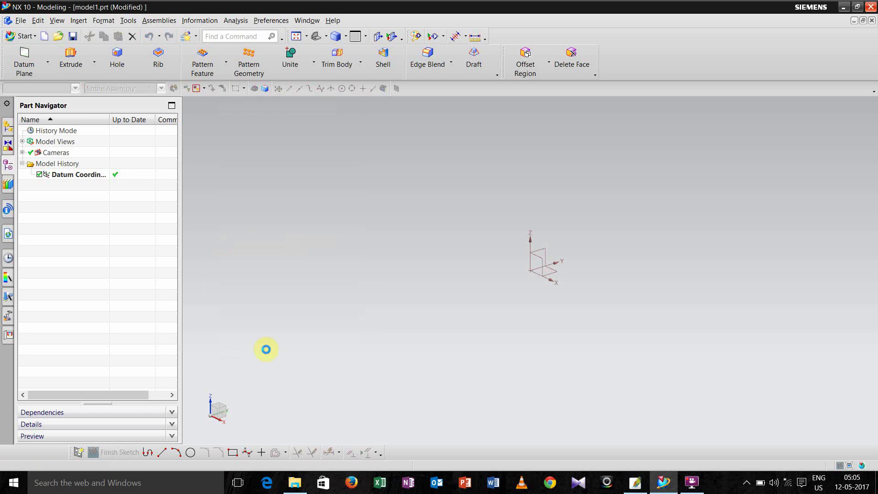
click(79, 20)
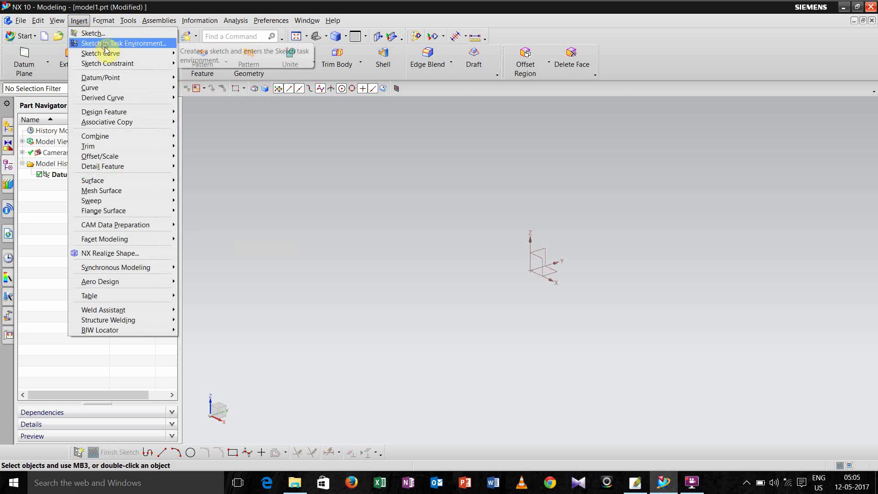
- Start a new sketch in the task environment on the datum XY plane
click(105, 44)
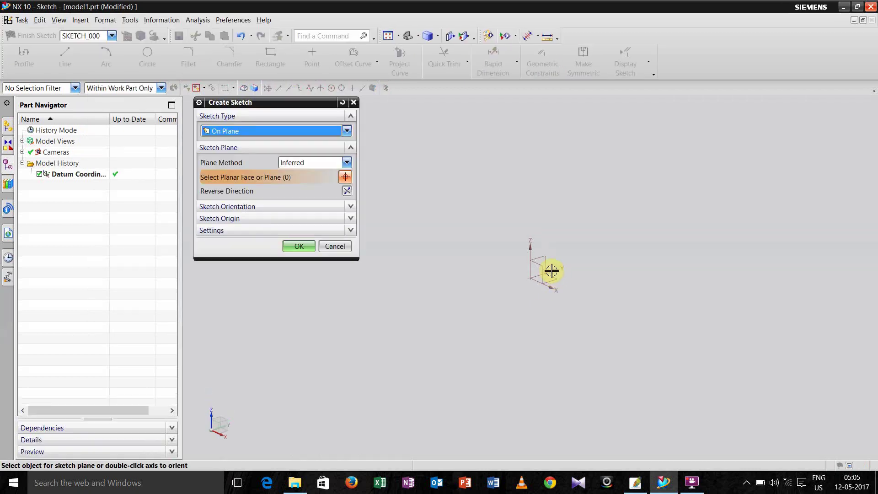
click(551, 274)
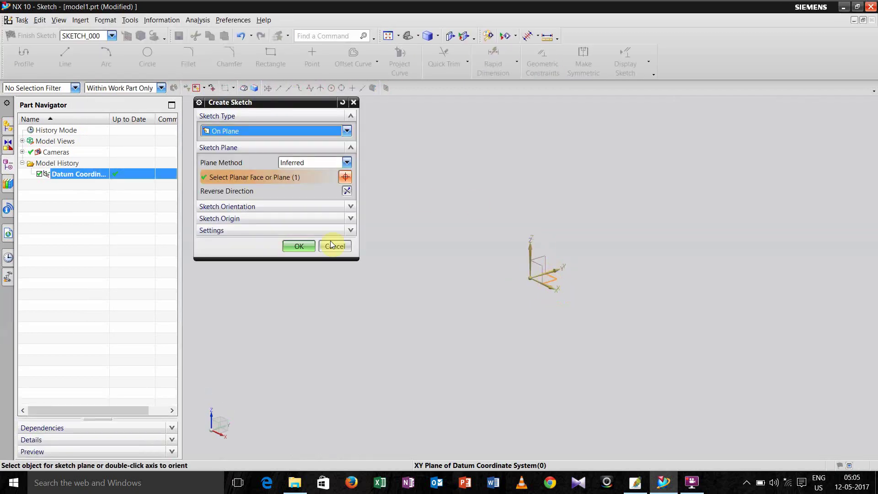
click(295, 245)
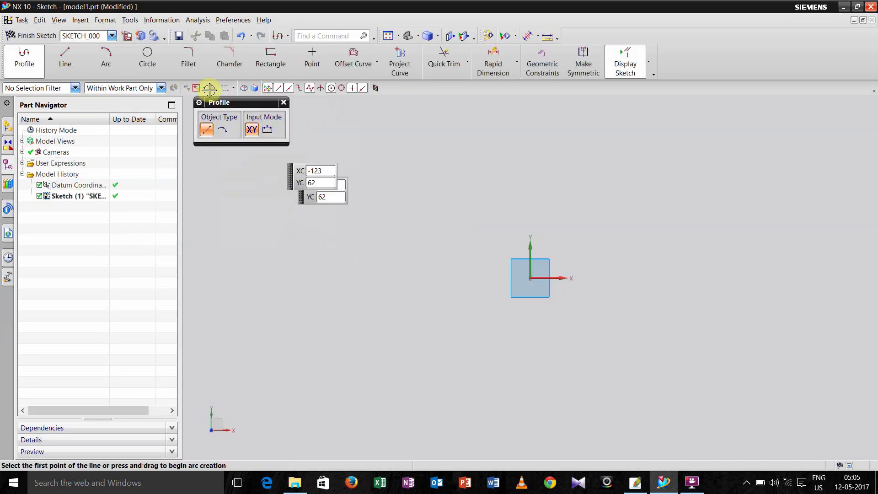
- Draw a small inner and a larger outer circle, both centred at the origin
click(147, 57)
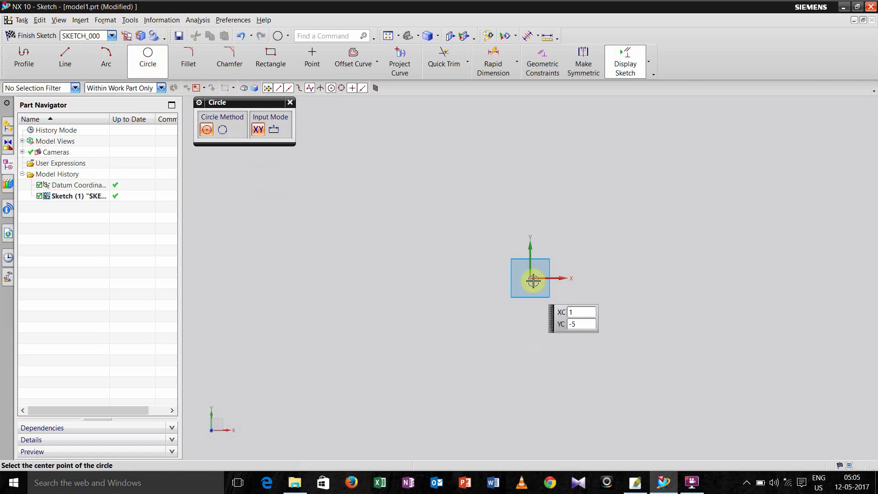
click(147, 57)
click(147, 58)
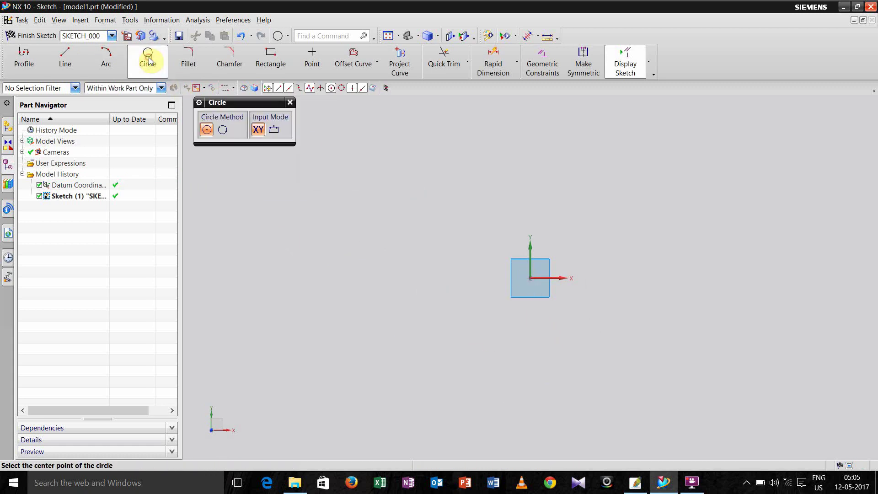
click(530, 277)
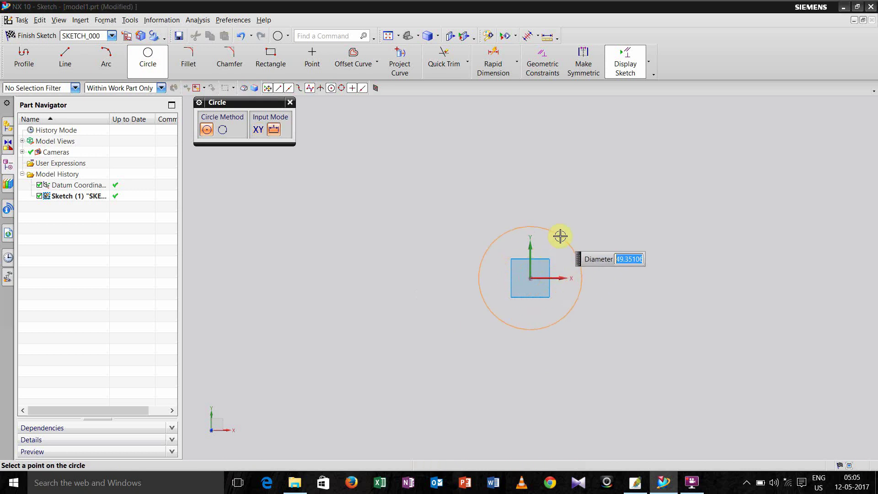
click(558, 235)
click(147, 67)
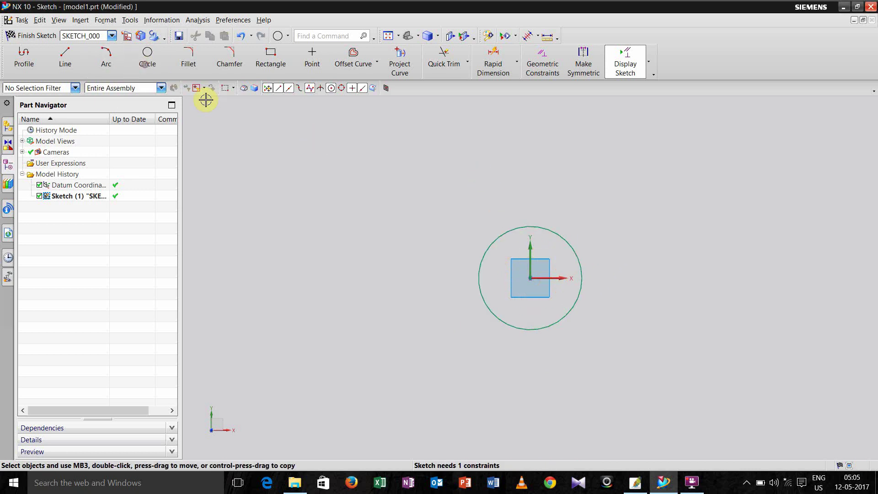
click(147, 68)
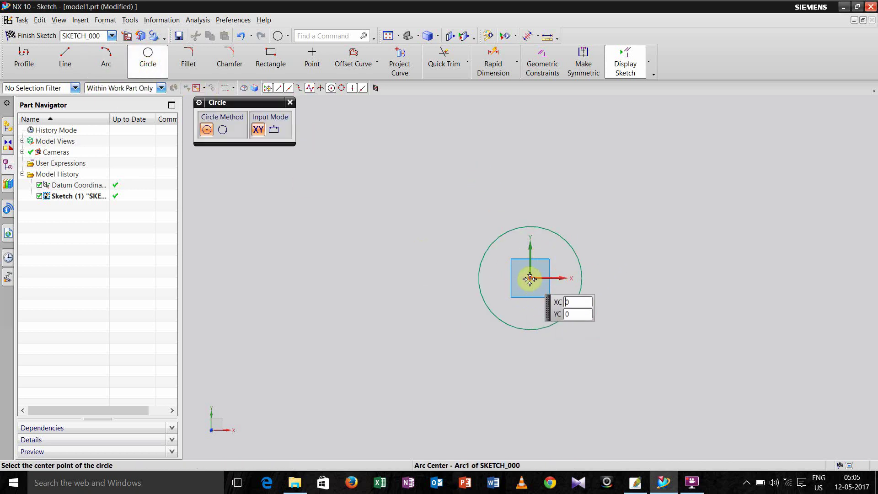
click(531, 278)
click(648, 202)
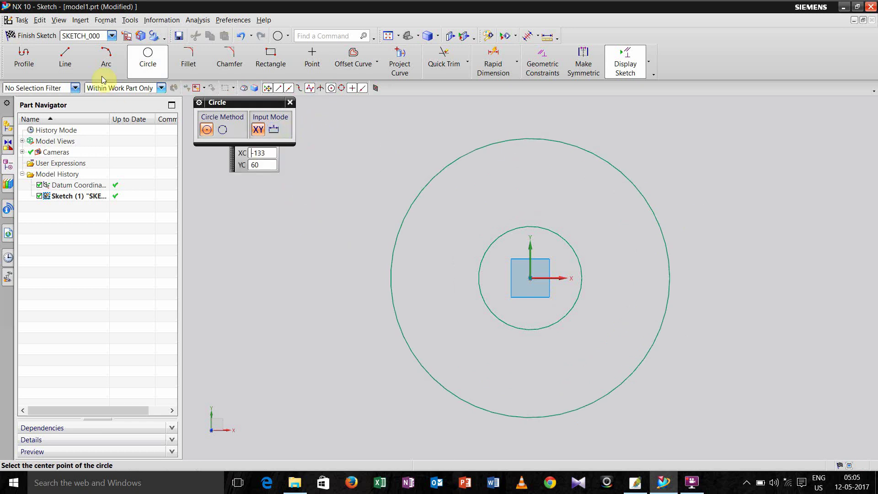
- Draw a radial line from the origin out to the outer circle
click(67, 59)
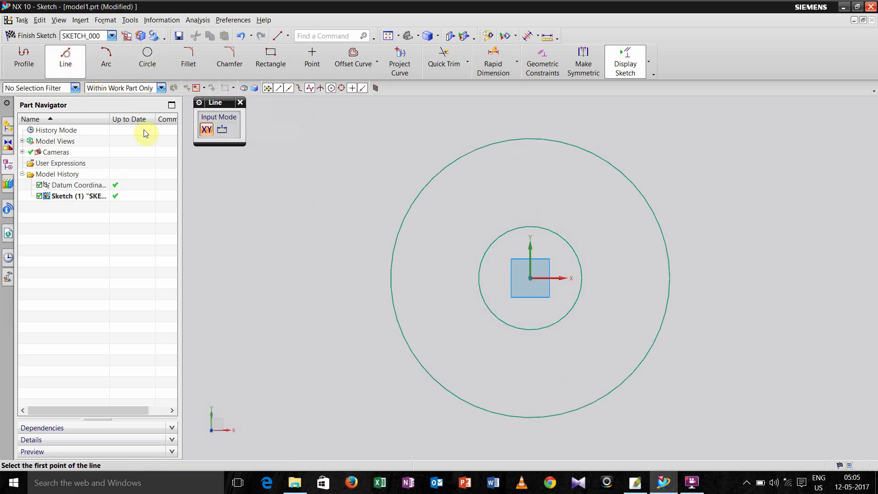
click(529, 278)
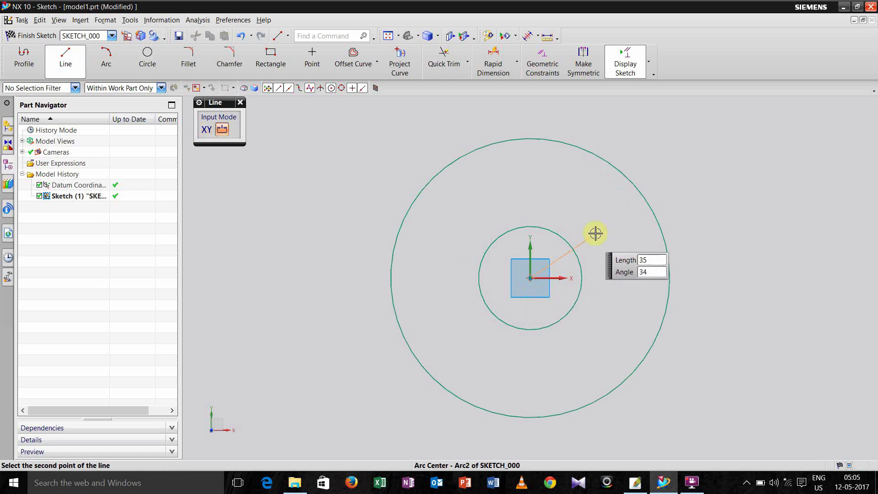
click(656, 215)
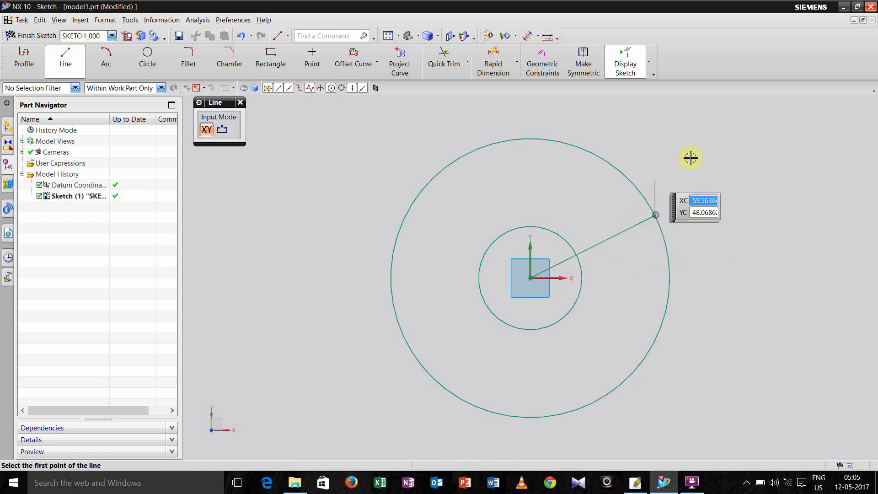
key(Escape)
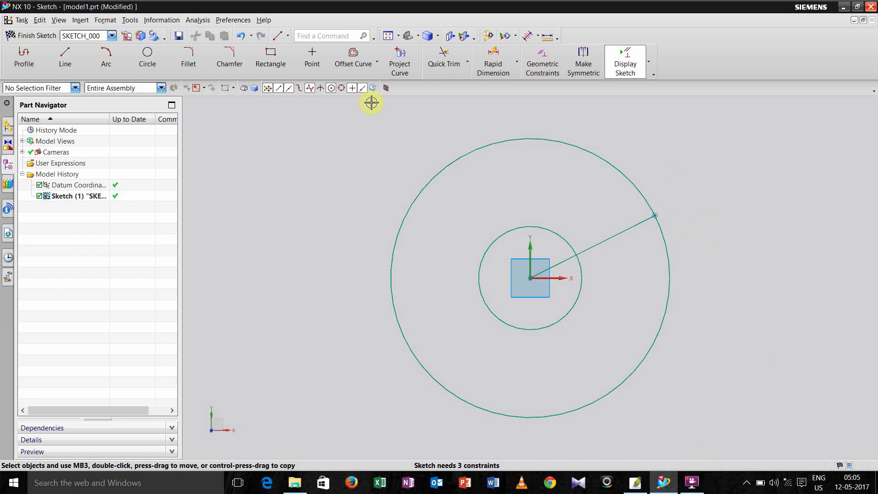
- Add diameter dimensions to the inner and outer circles
click(493, 62)
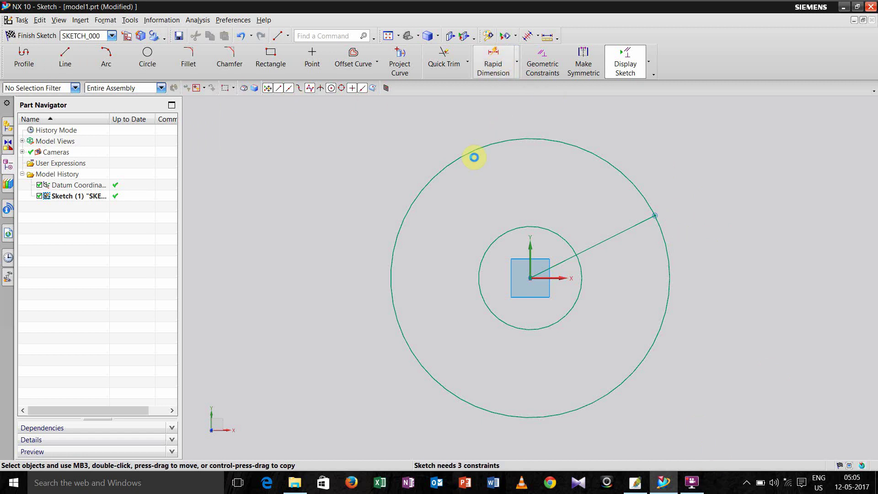
click(351, 224)
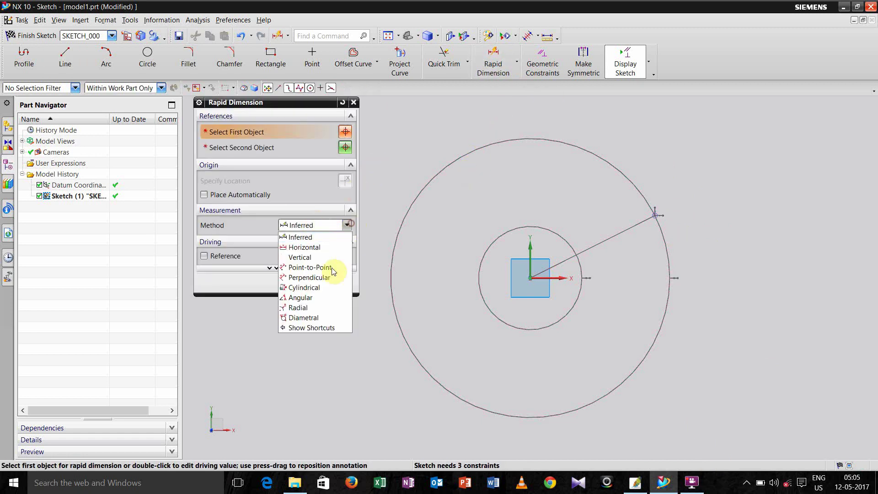
click(307, 317)
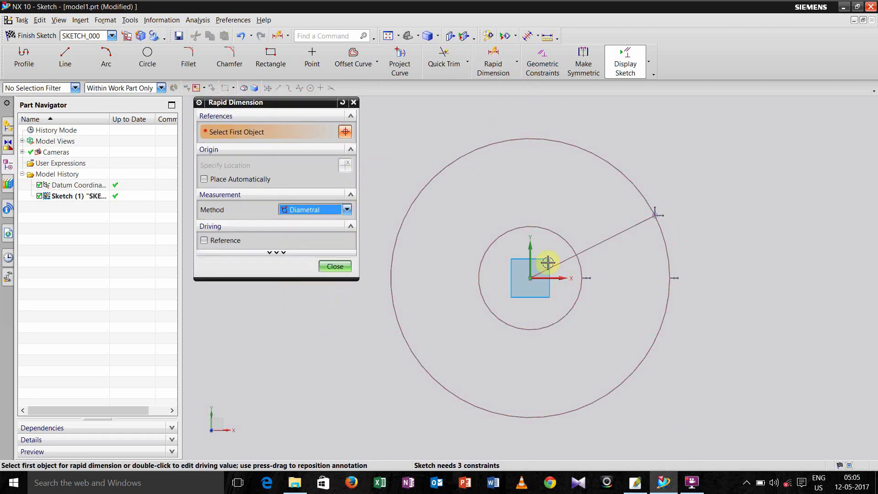
click(557, 234)
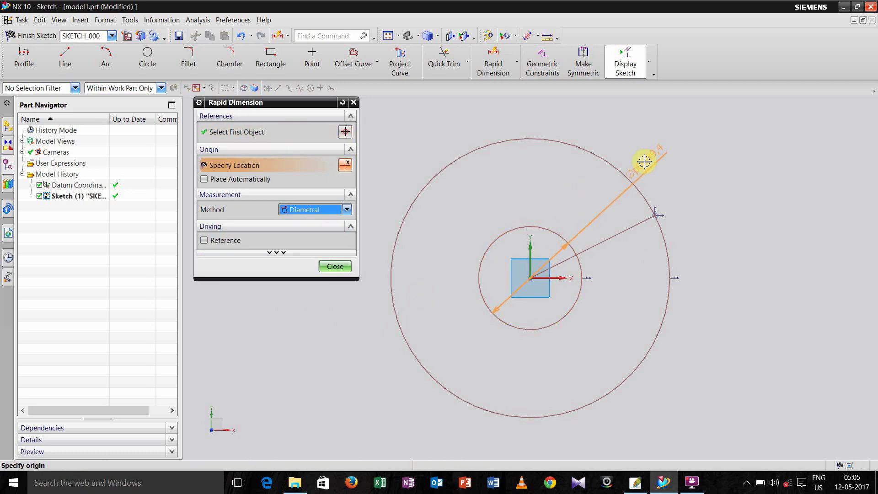
click(649, 150)
click(664, 233)
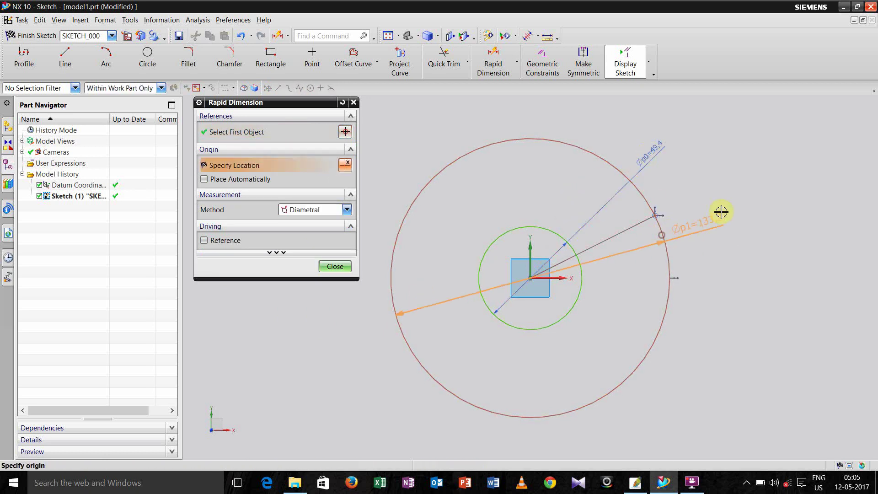
click(761, 197)
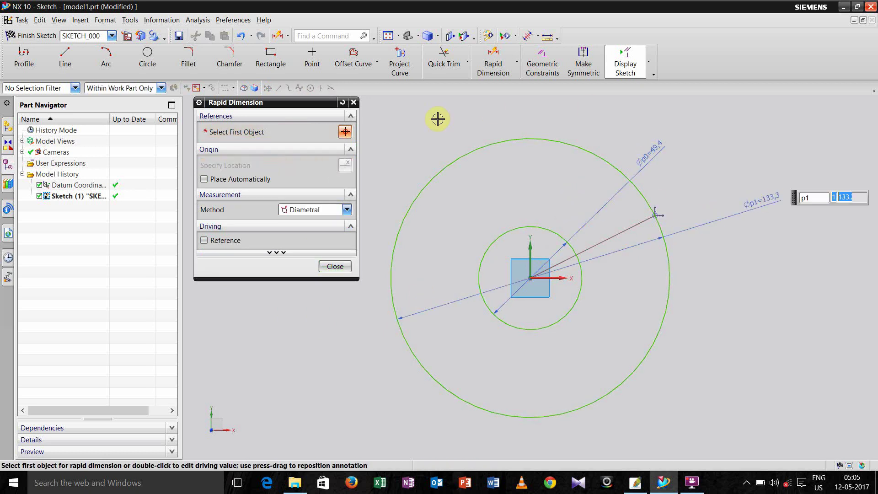
- Dimension the angle between the datum X axis and the radial line (26.6°)
click(348, 209)
click(311, 219)
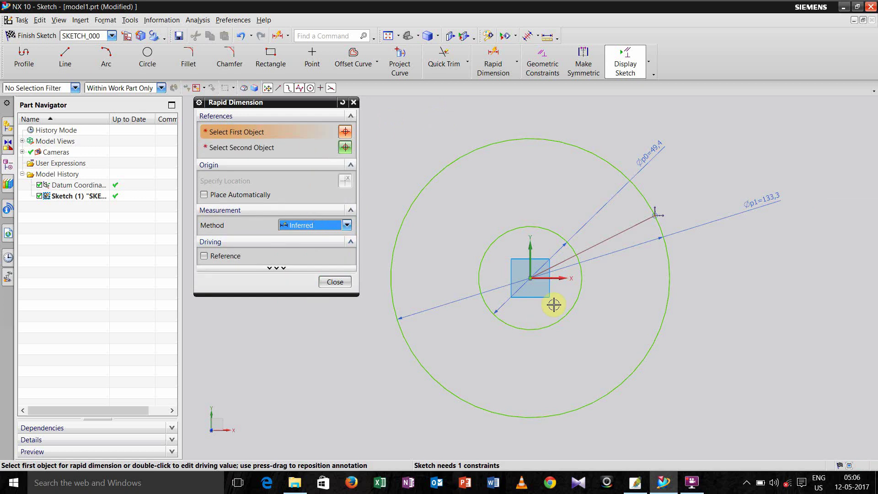
click(560, 277)
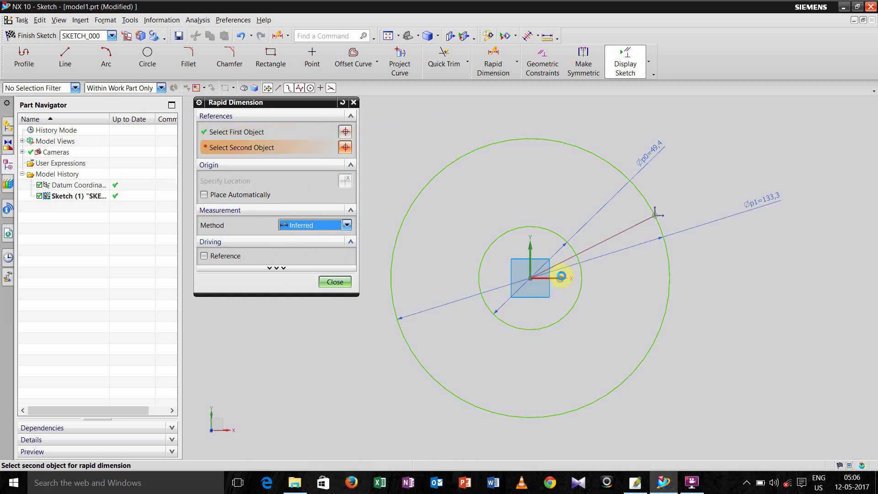
click(590, 247)
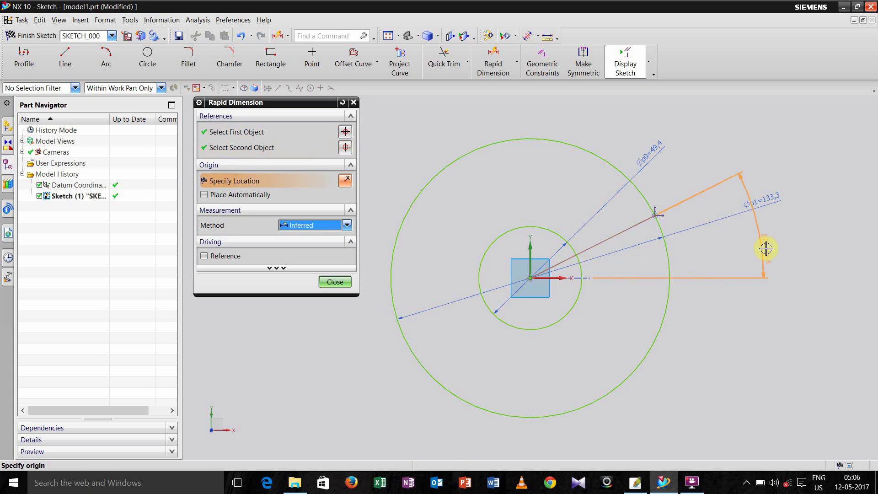
click(729, 240)
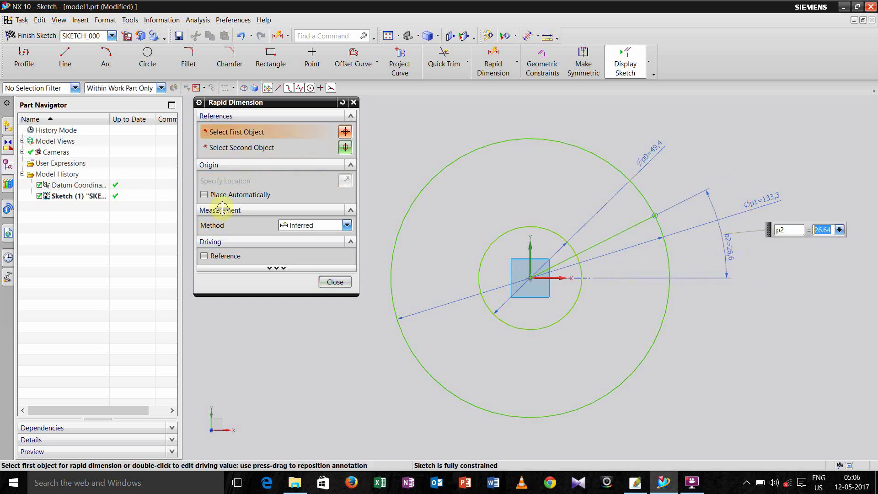
click(335, 281)
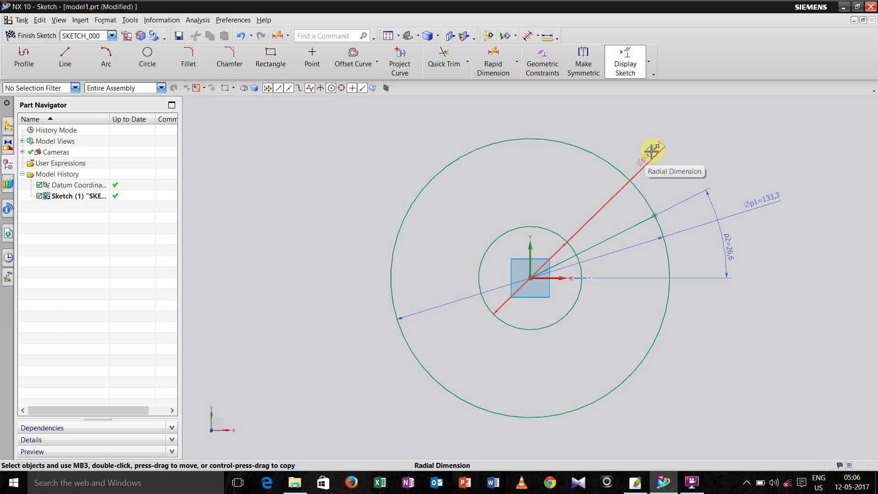
- Set the inner circle diameter to 110 and the outer to 320
double_click(651, 151)
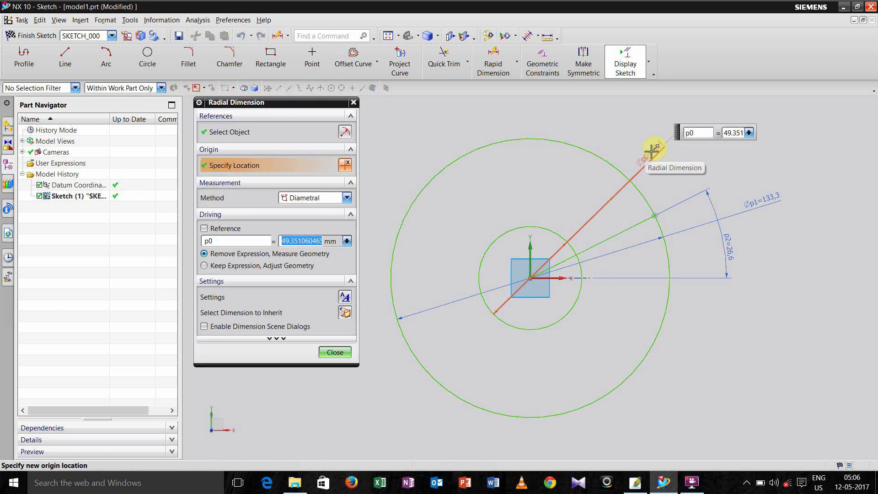
text(110)
key(Return)
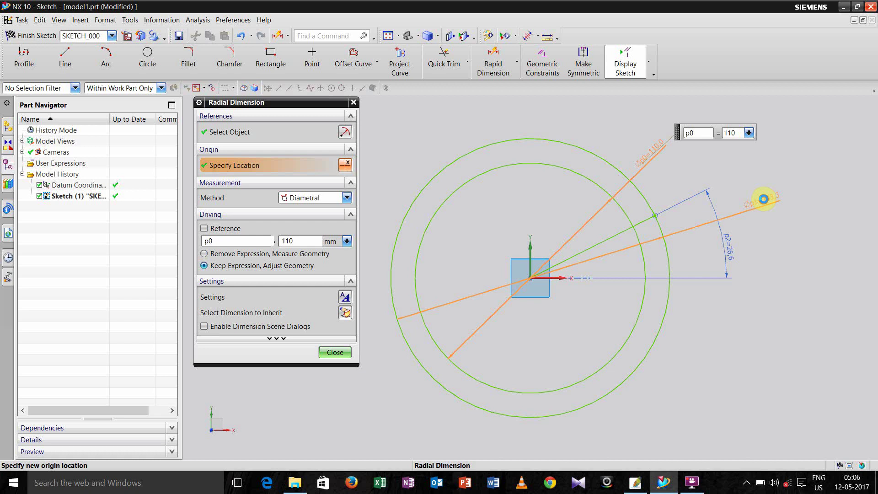
double_click(764, 197)
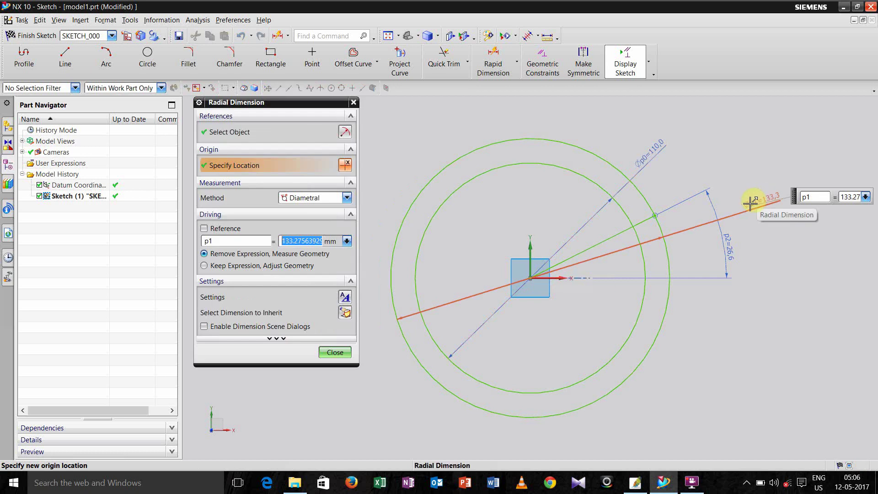
text(320)
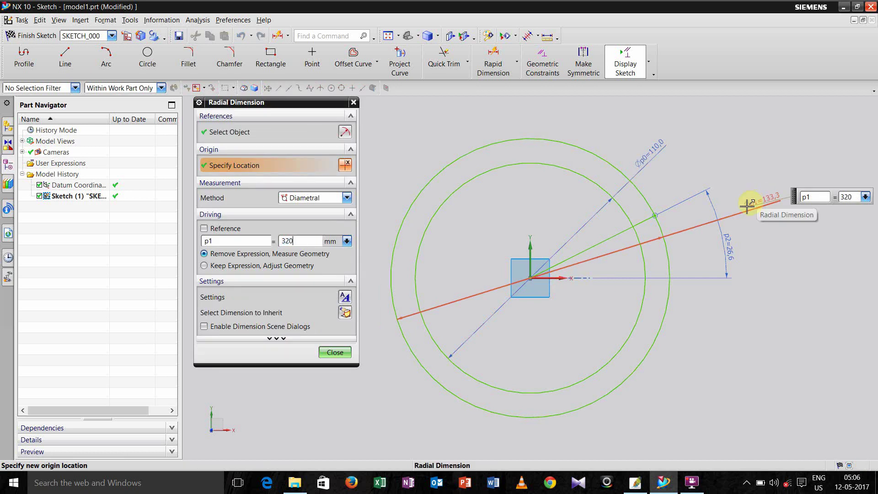
key(Return)
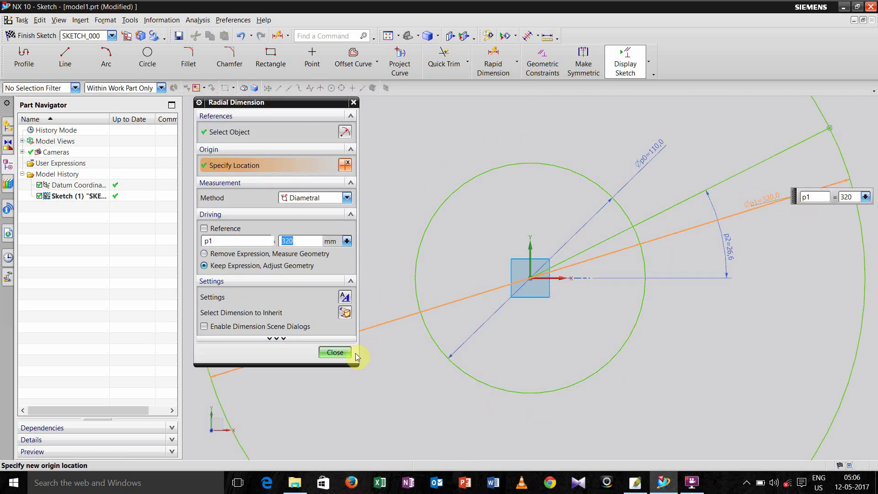
click(334, 352)
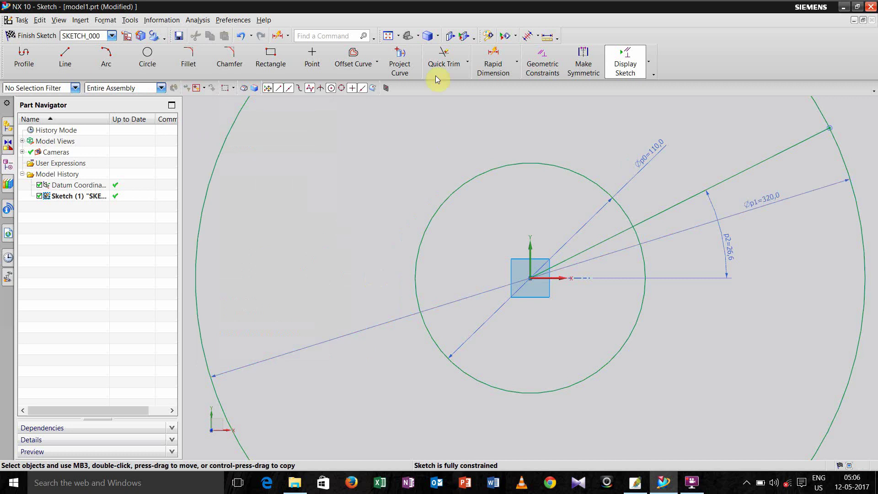
- Fit the sketch in view and move the Ø320 and Ø110 labels to the upper right
click(388, 36)
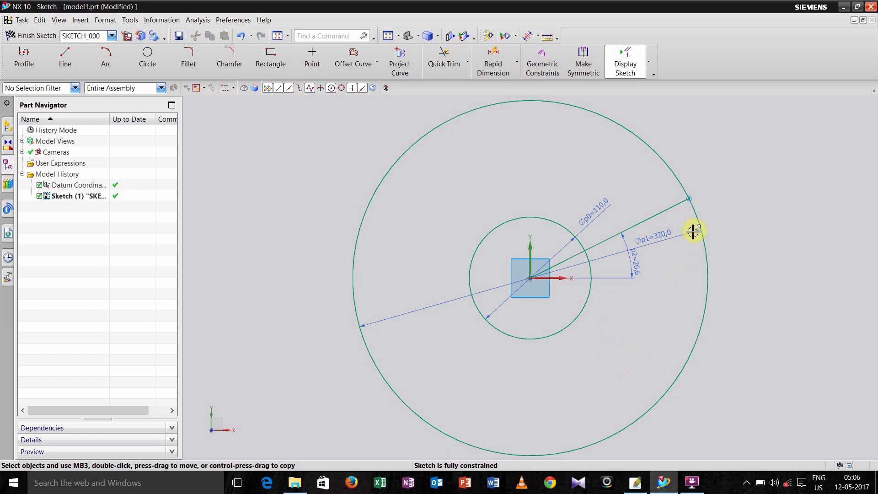
drag(652, 237, 750, 192)
drag(602, 206, 695, 133)
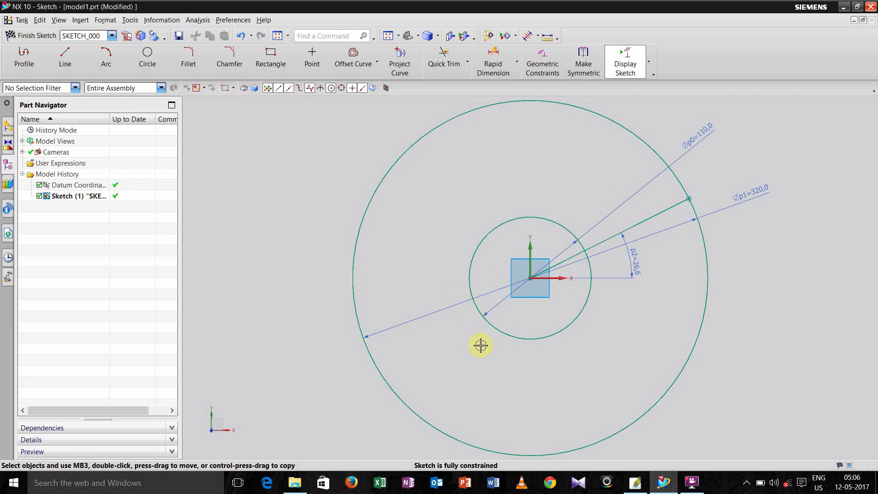
click(72, 64)
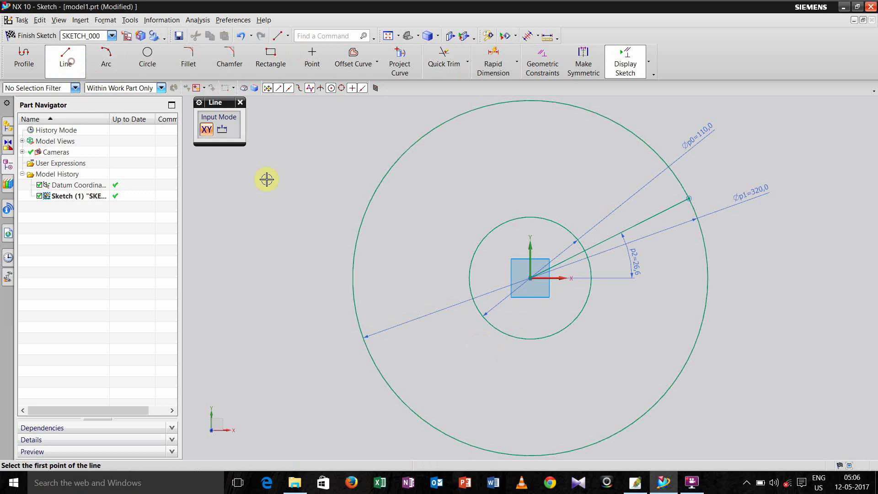
- Try snapping a line to the centre, then move a hidden tray icon onto the taskbar
click(530, 277)
click(645, 252)
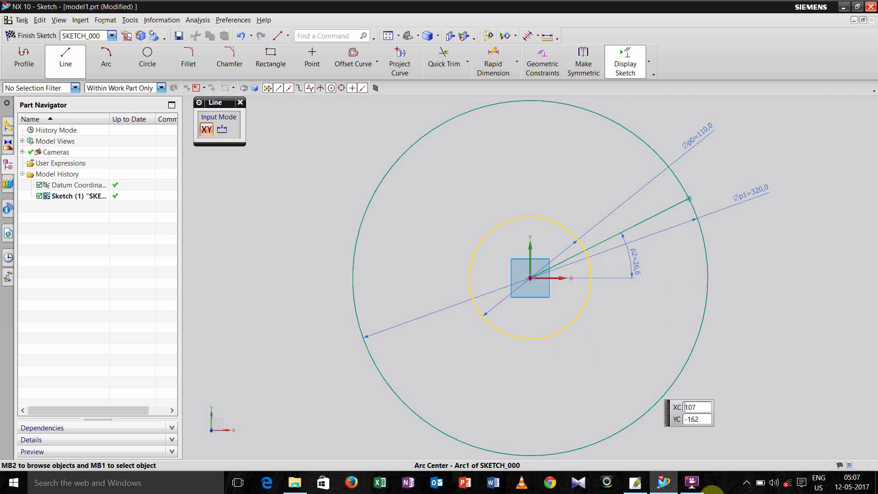
click(746, 483)
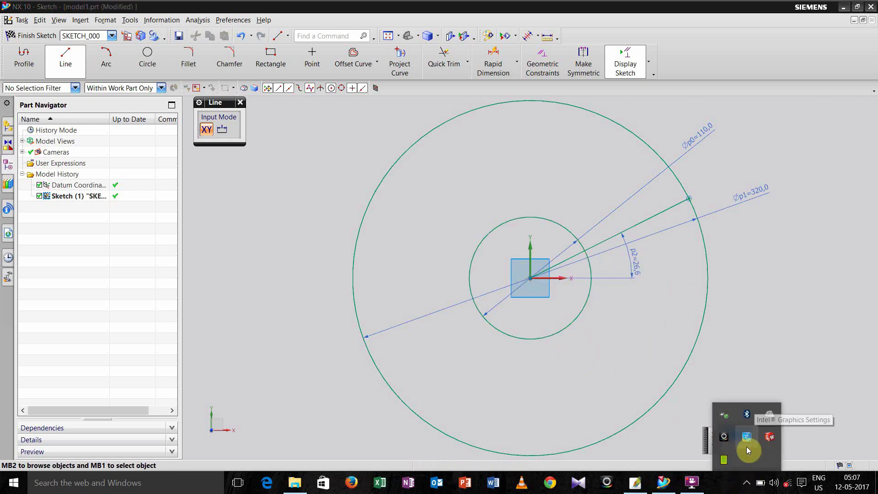
click(746, 483)
click(746, 483)
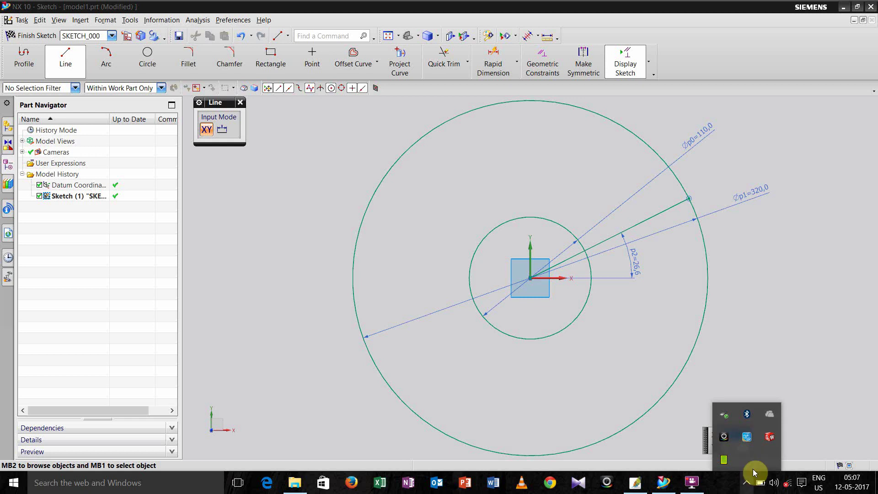
drag(769, 436, 694, 485)
click(373, 166)
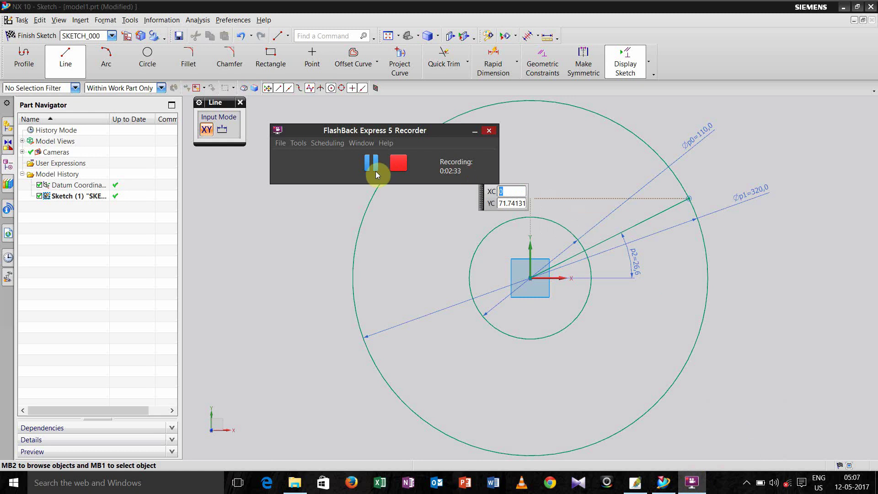
click(474, 133)
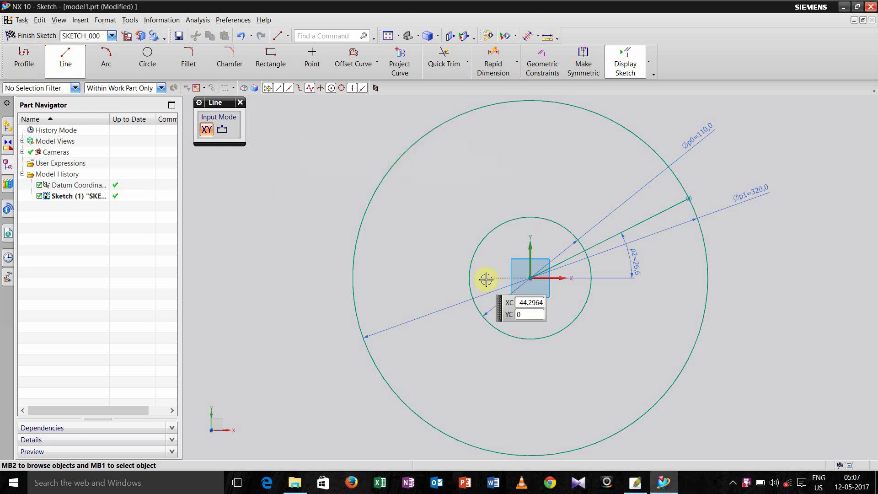
- Draw a line along the X axis from the origin to the outer circle
click(530, 277)
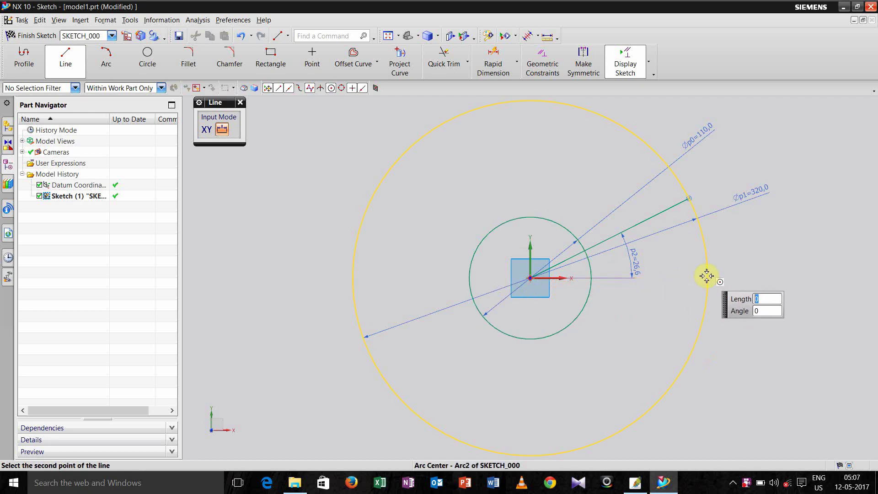
key(Escape)
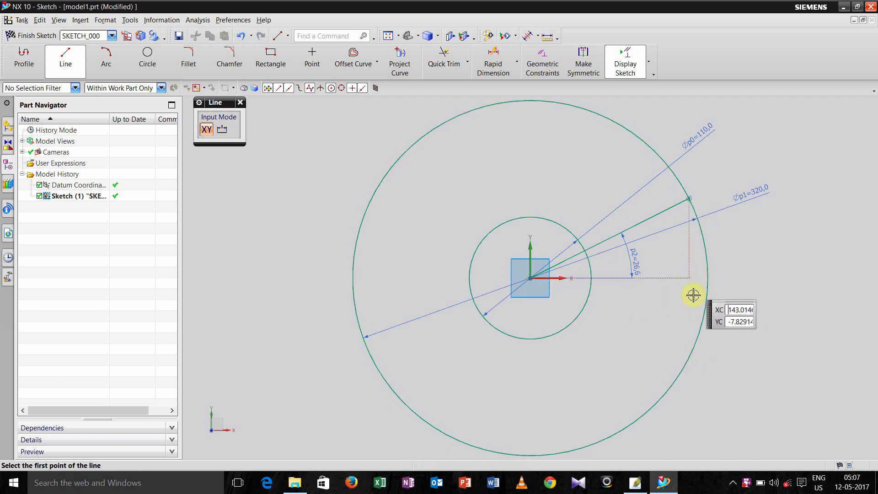
key(Escape)
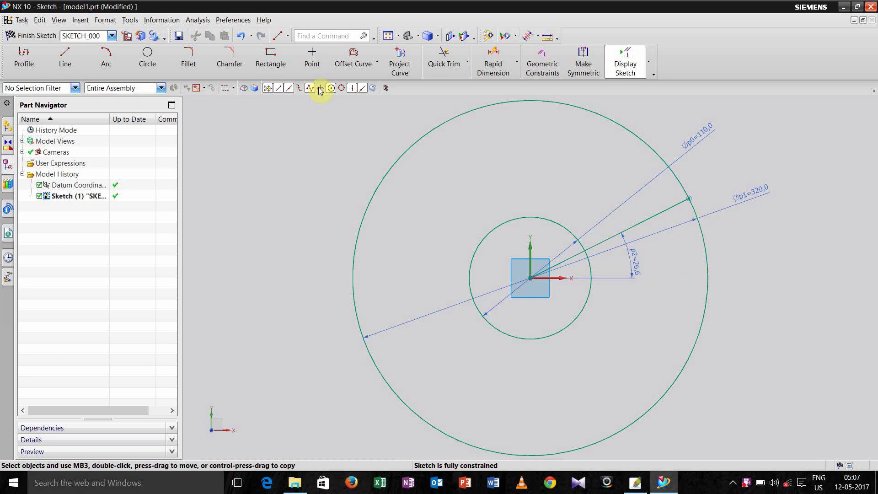
click(65, 59)
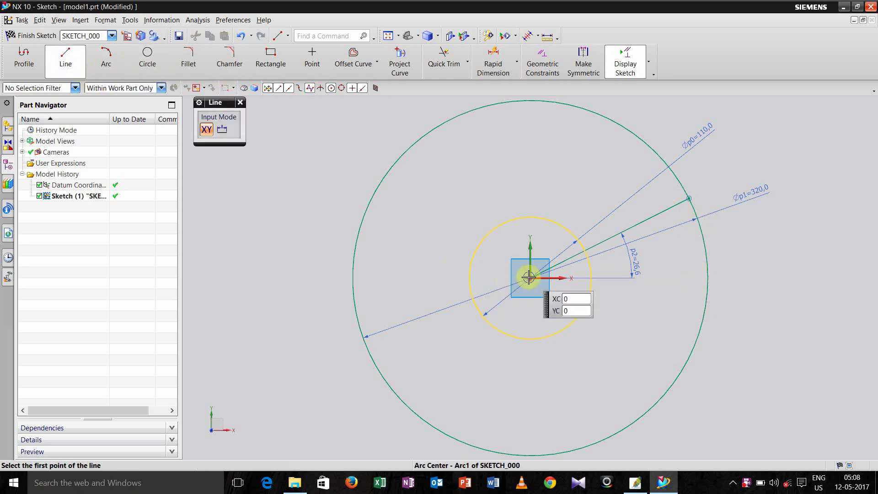
click(528, 277)
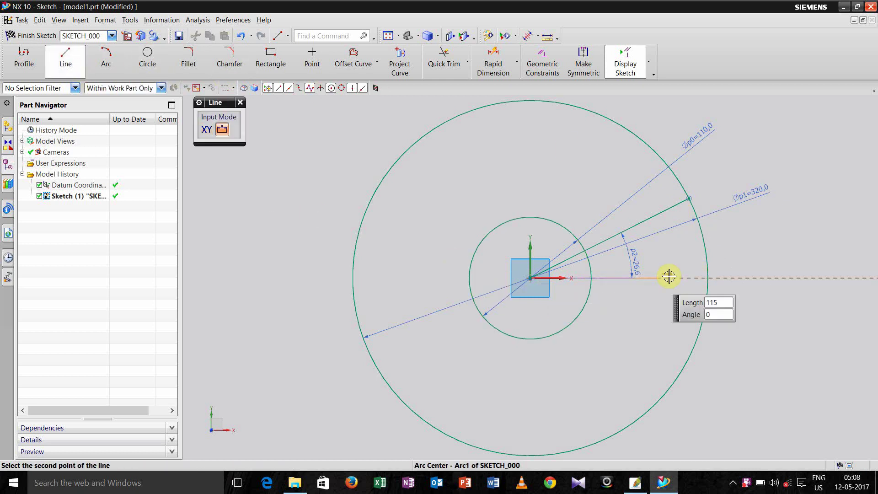
click(708, 276)
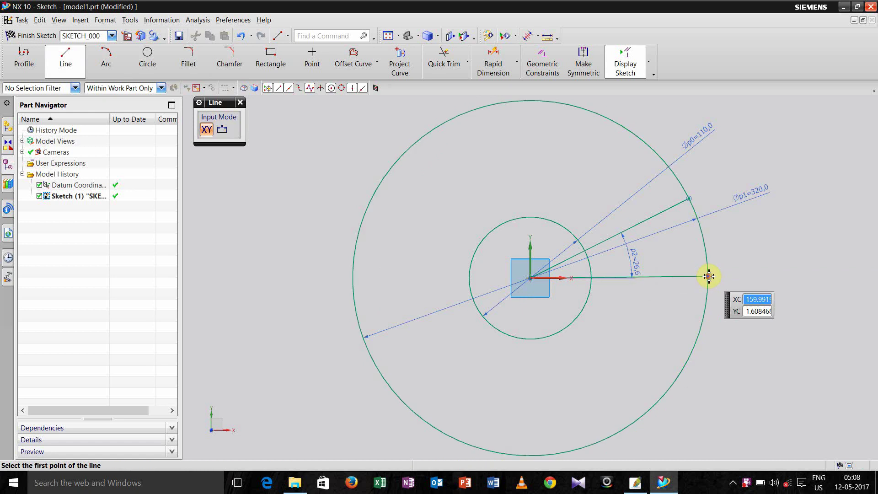
key(Escape)
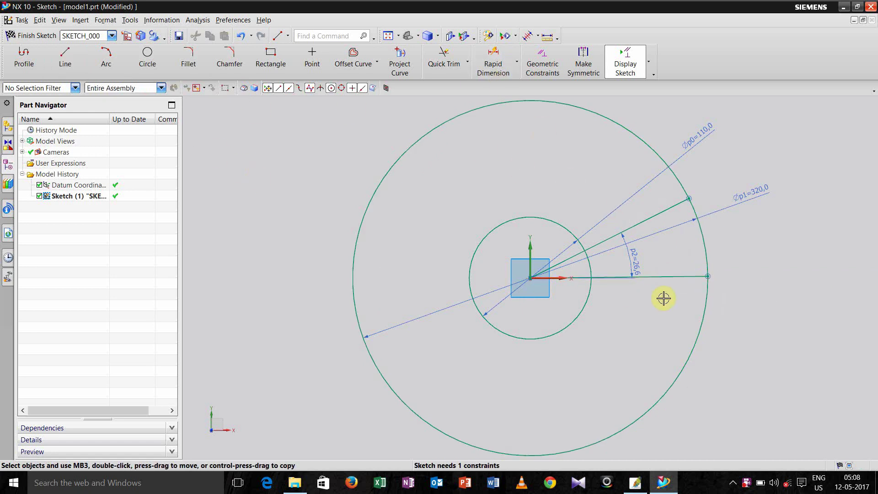
- Constrain the new line horizontal so the sketch is fully constrained
click(533, 66)
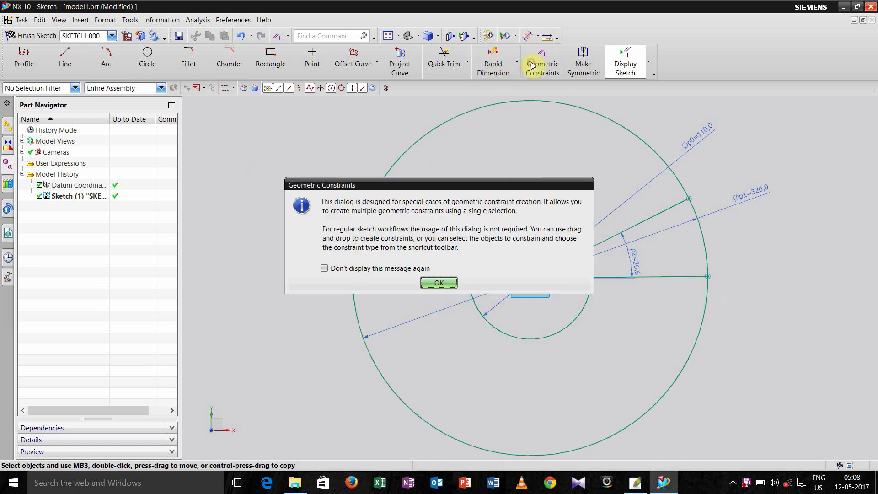
click(434, 286)
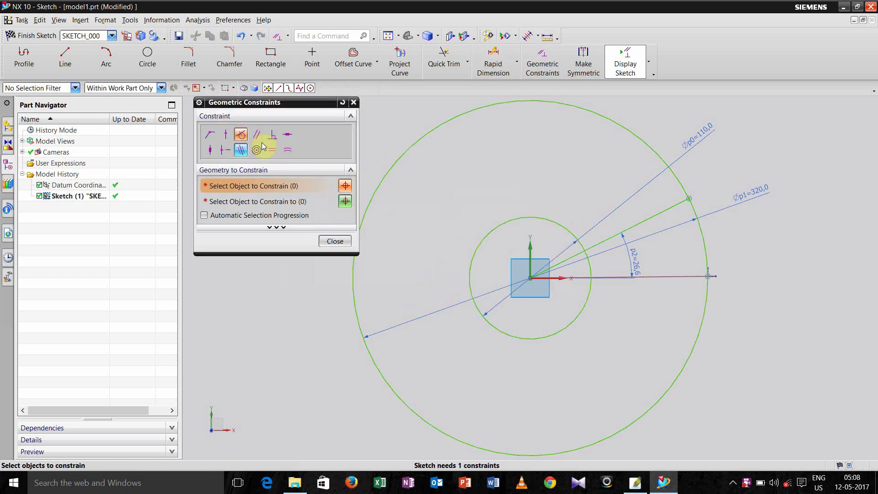
click(287, 134)
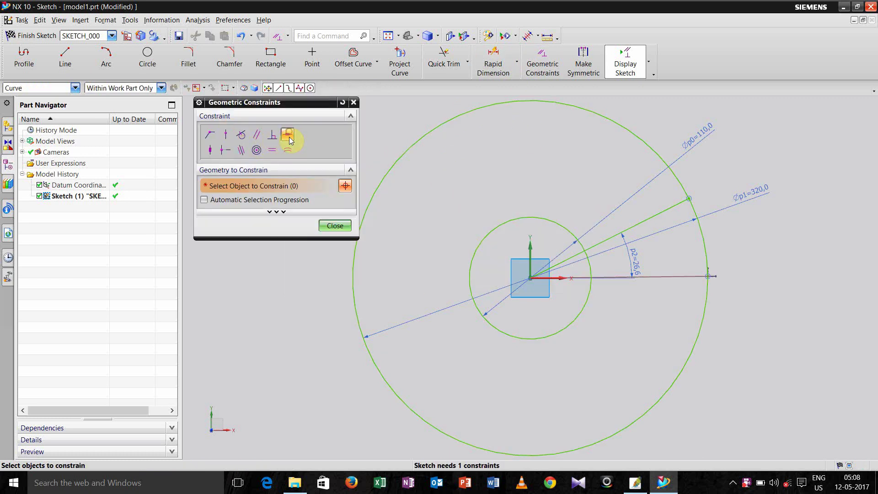
click(657, 276)
click(334, 226)
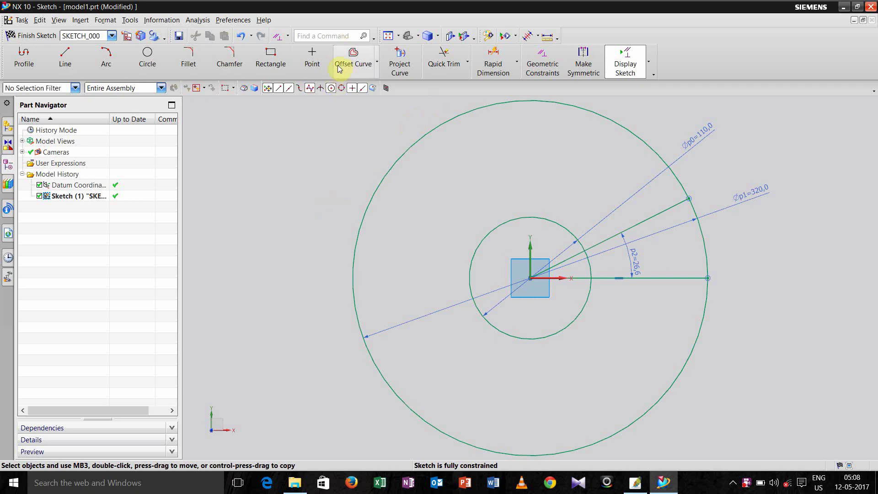
- Quick-trim the inner arc, the line stub inside the small circle and the outer upper arc
click(436, 59)
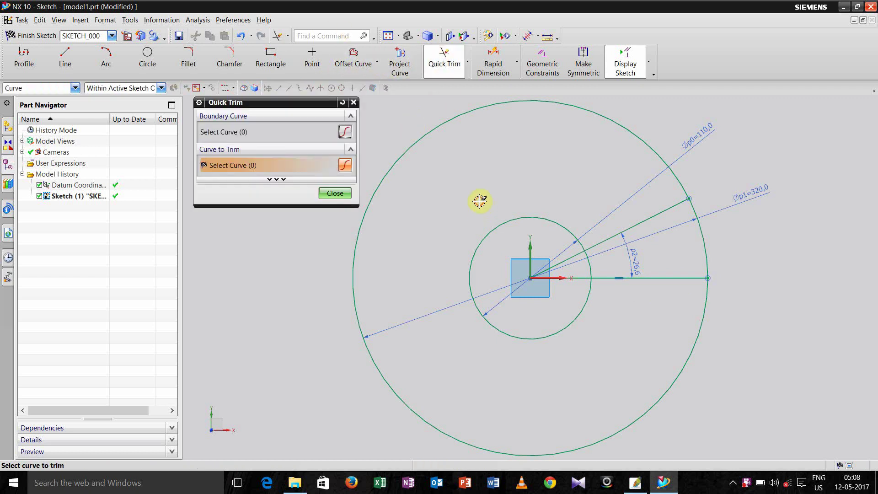
drag(498, 241, 476, 212)
click(516, 293)
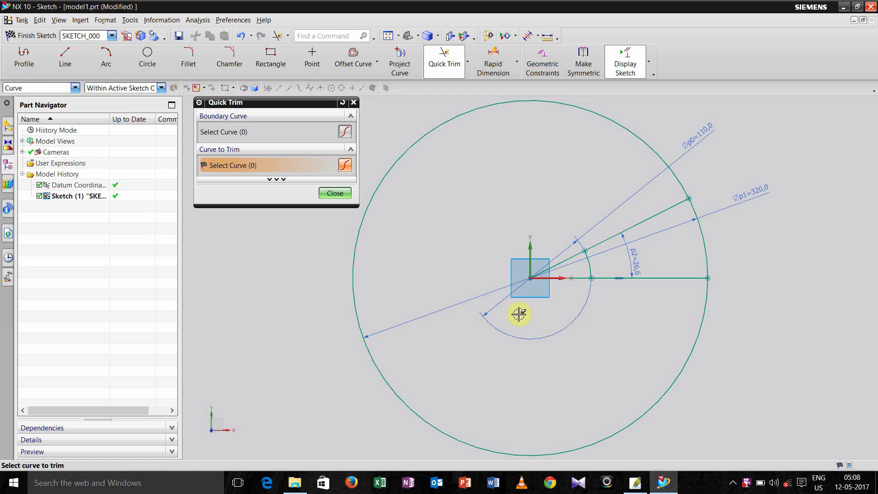
drag(577, 293, 577, 294)
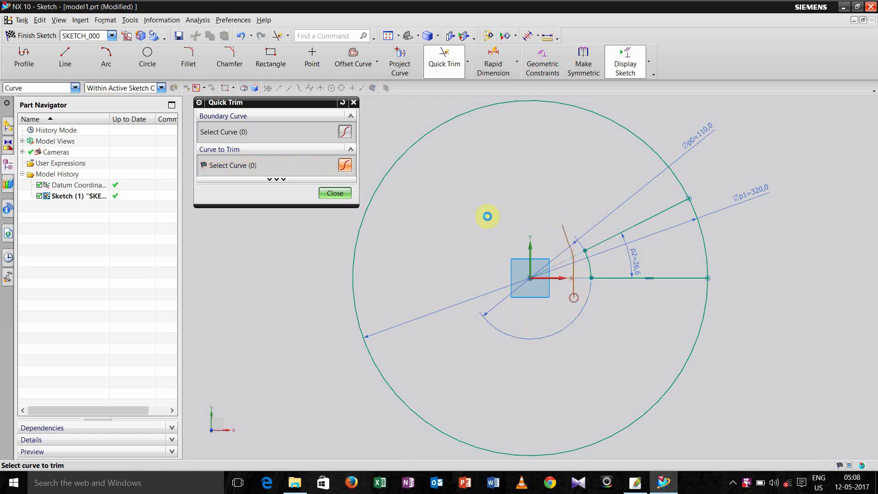
drag(659, 377, 678, 406)
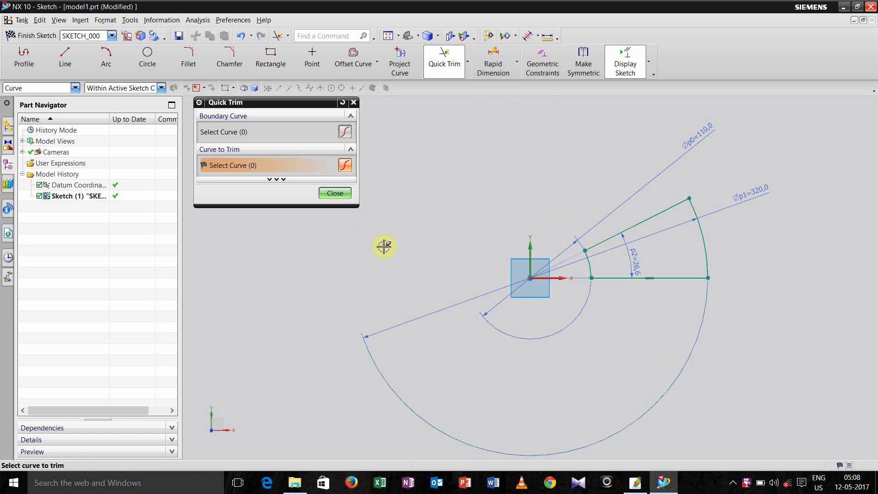
click(333, 192)
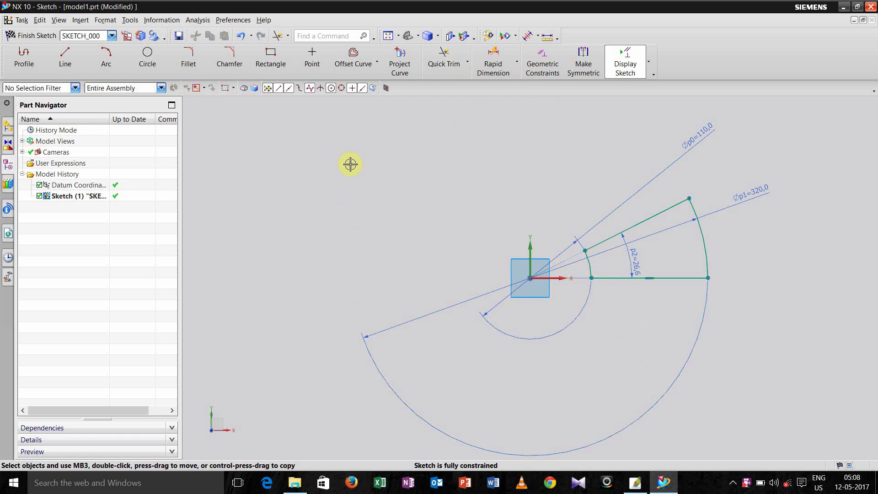
- Finish the sketch and extrude the annular-sector profile 15 mm as Extrude (2)
click(45, 36)
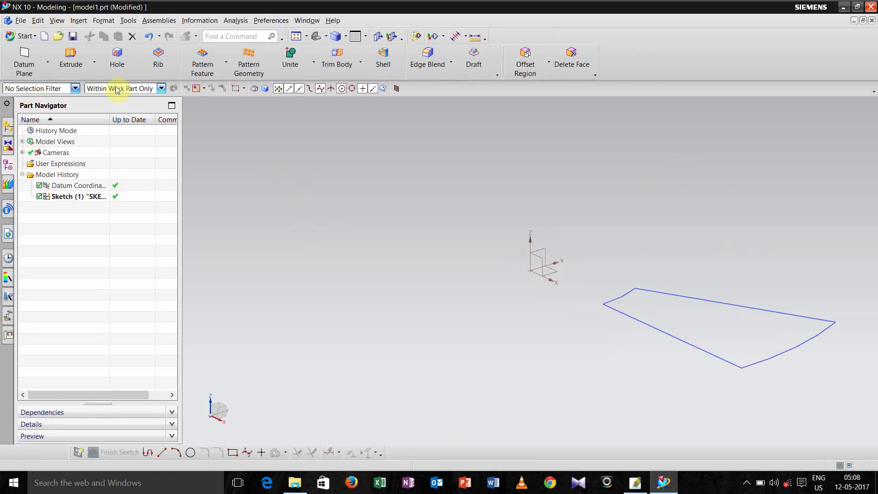
click(71, 57)
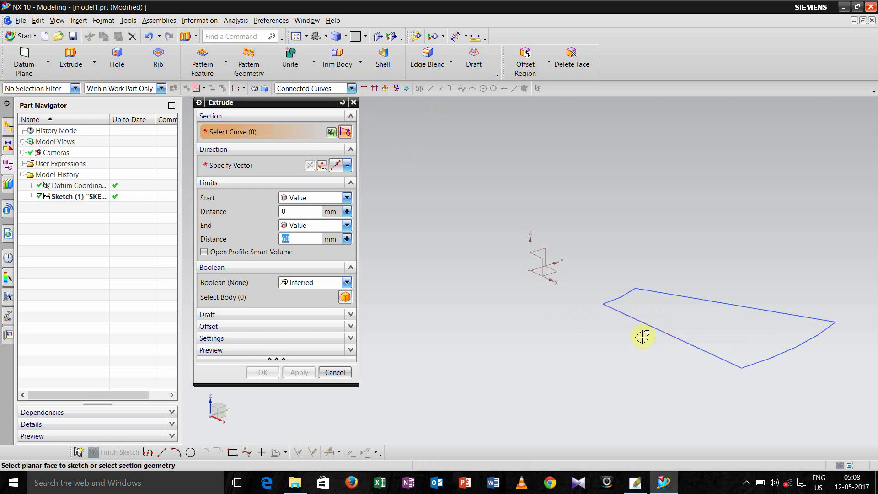
click(642, 322)
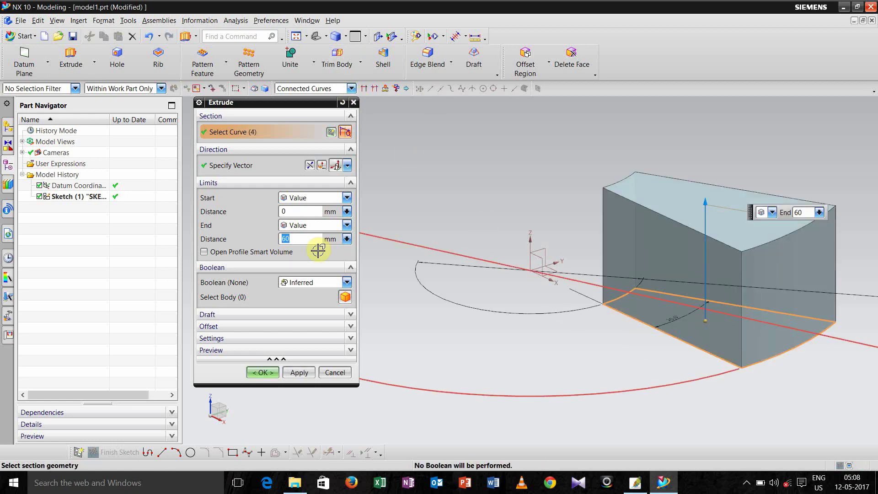
key(Return)
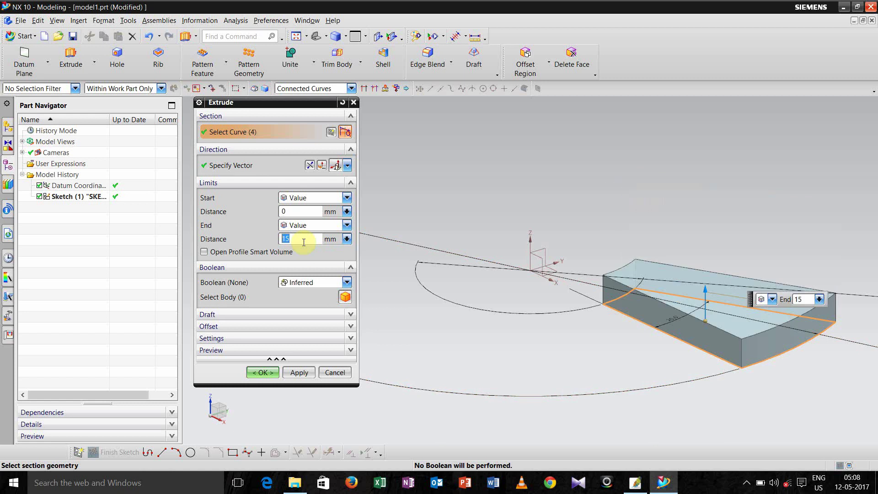
click(262, 372)
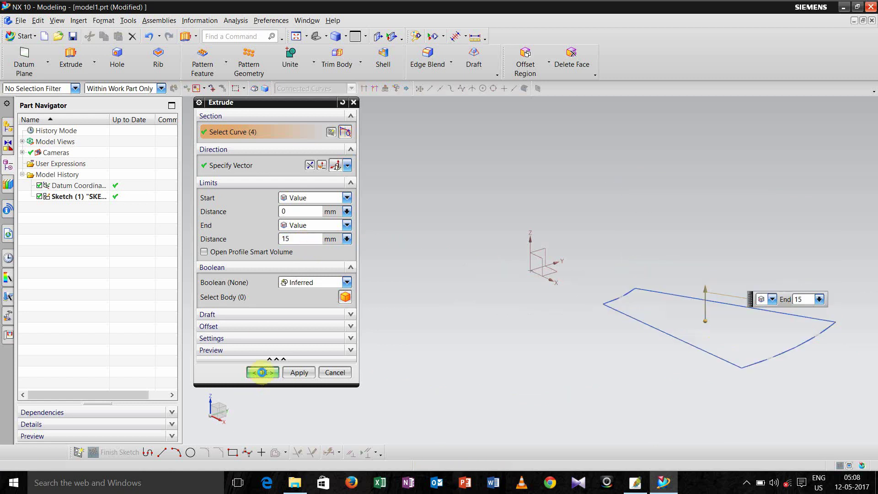
- Start a new sketch on the step slab's top face
click(79, 21)
click(94, 37)
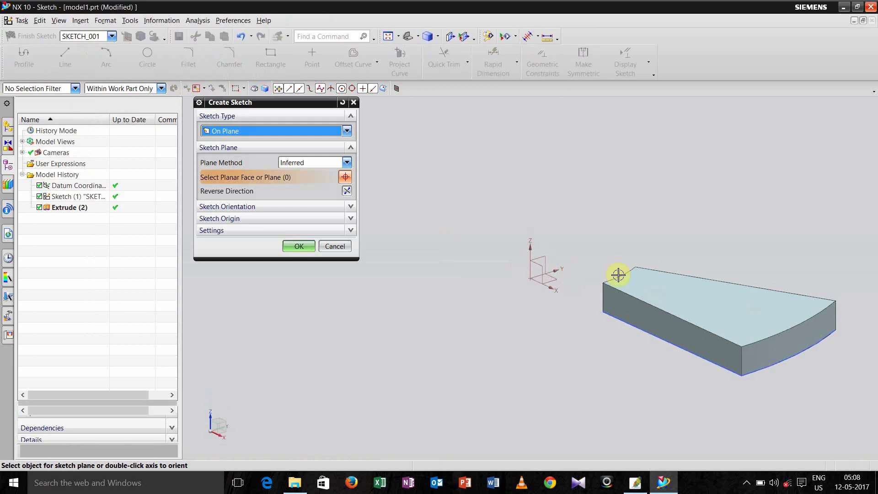
click(710, 300)
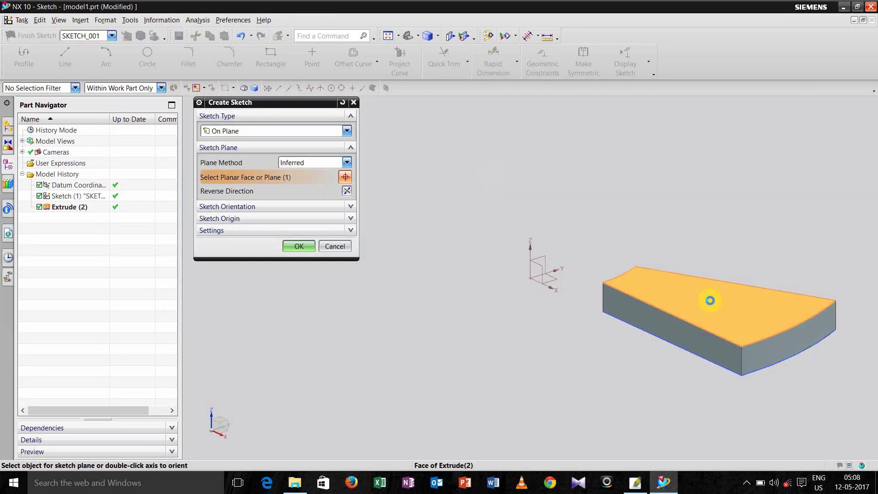
click(299, 247)
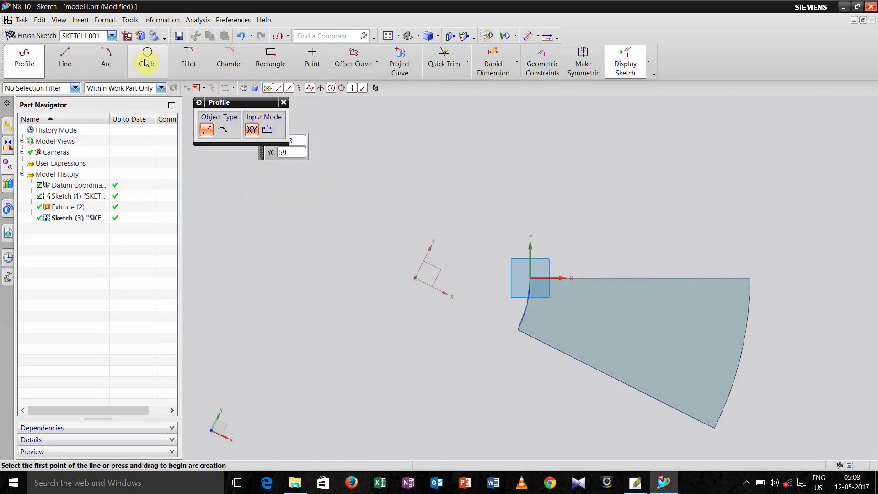
- Draw a small circle near each end of the slab and finish the sketch
click(146, 59)
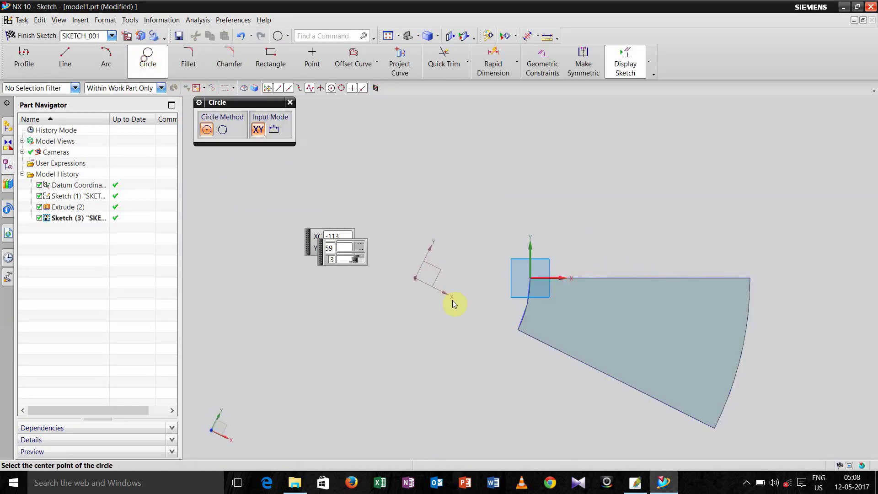
click(551, 312)
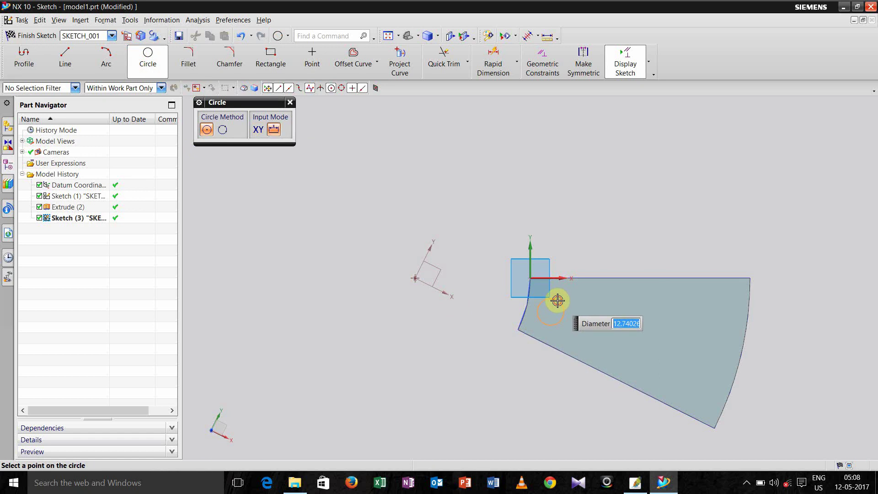
click(557, 300)
click(147, 59)
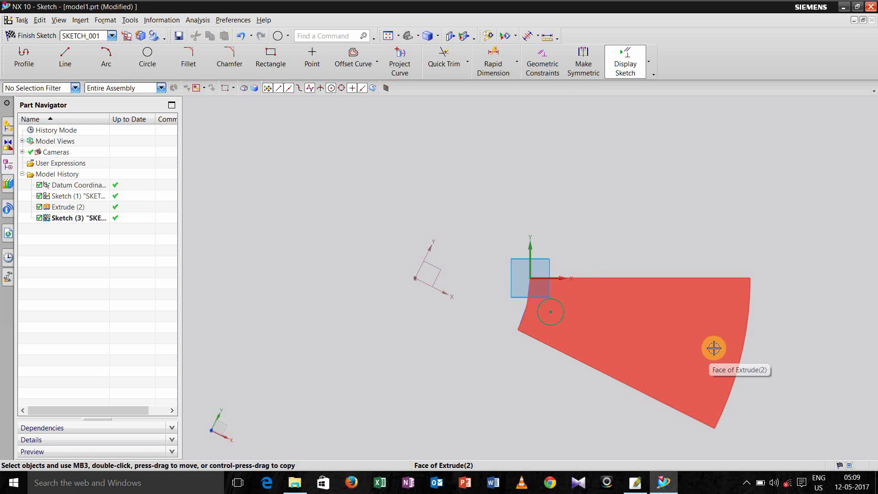
click(713, 347)
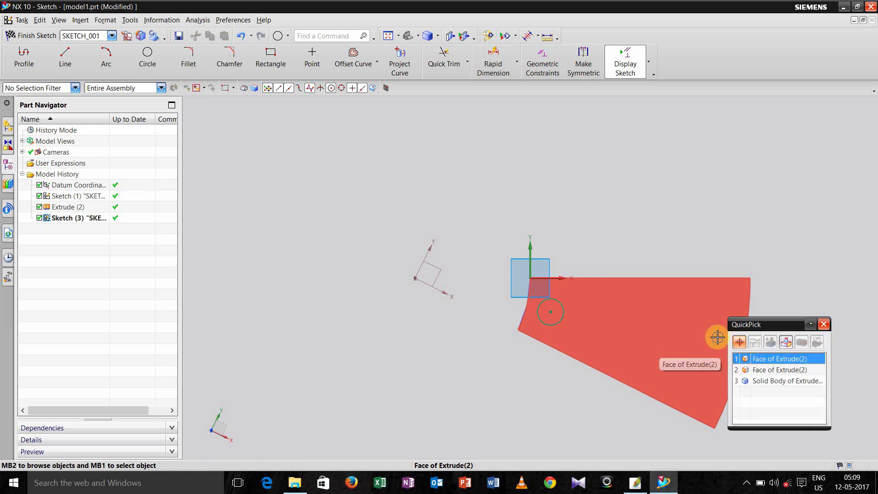
click(823, 324)
click(147, 57)
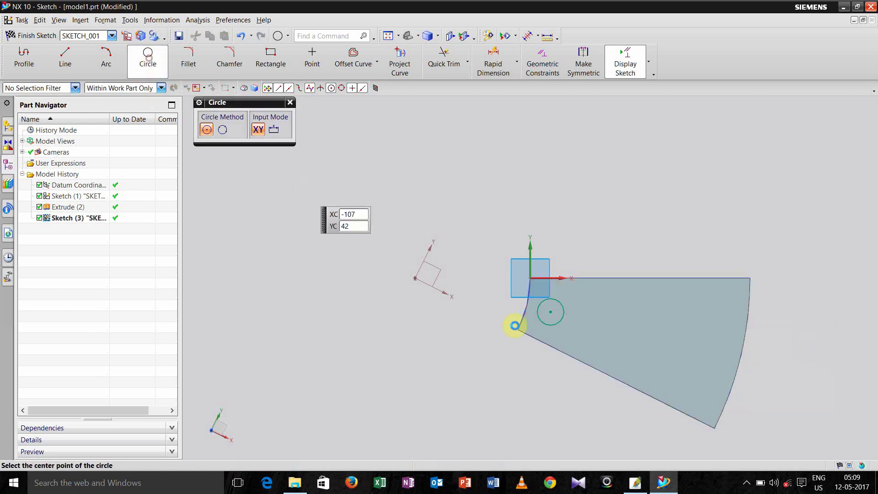
click(718, 348)
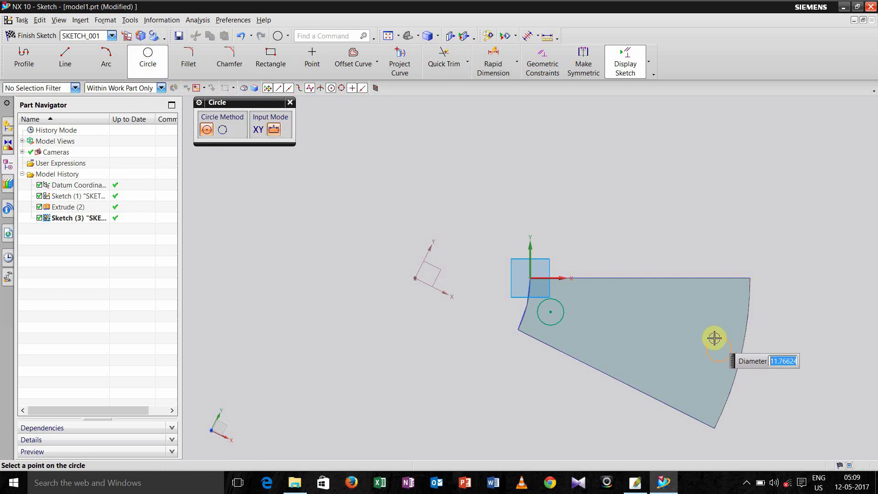
click(715, 335)
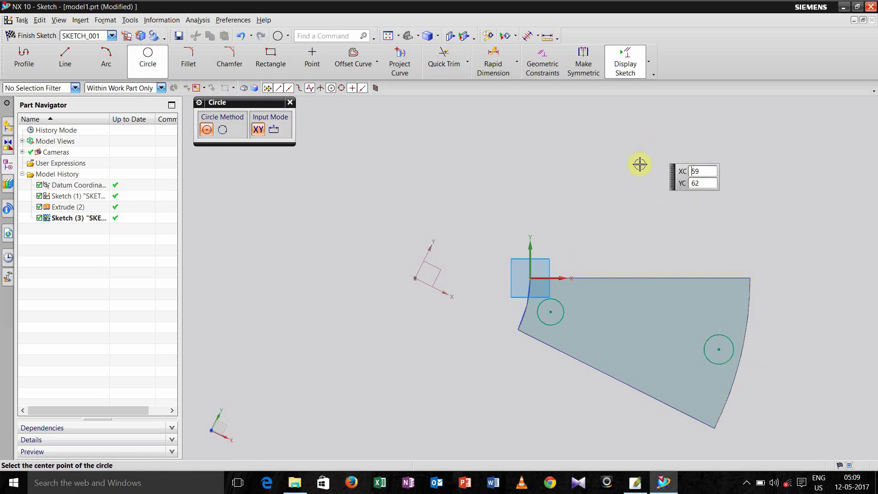
key(Escape)
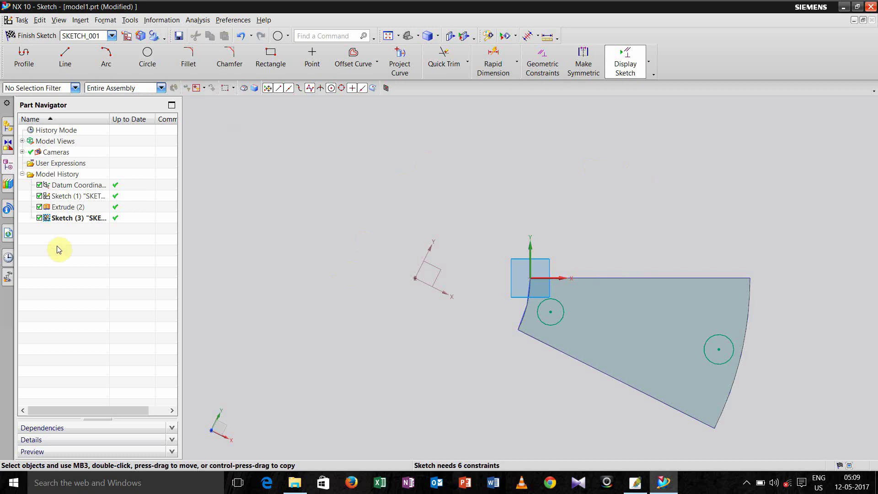
click(36, 35)
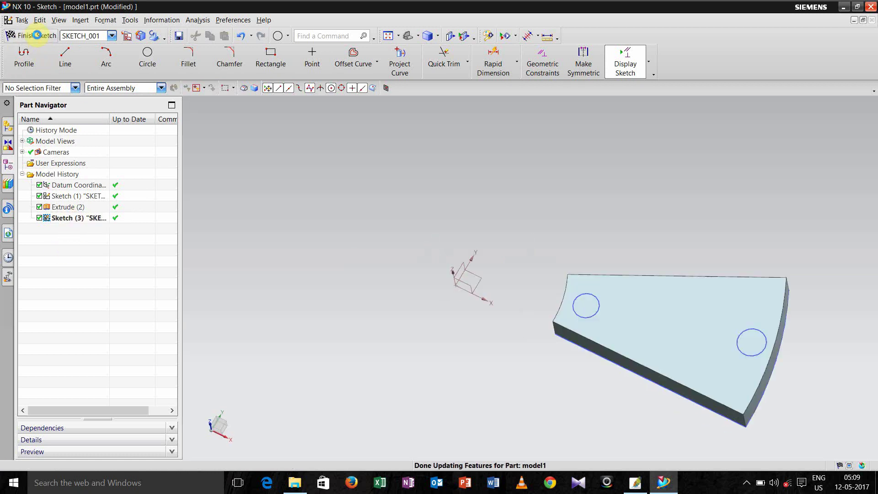
- Edit Extrude (2), reversing its direction twice so the slab still extends upward
double_click(65, 209)
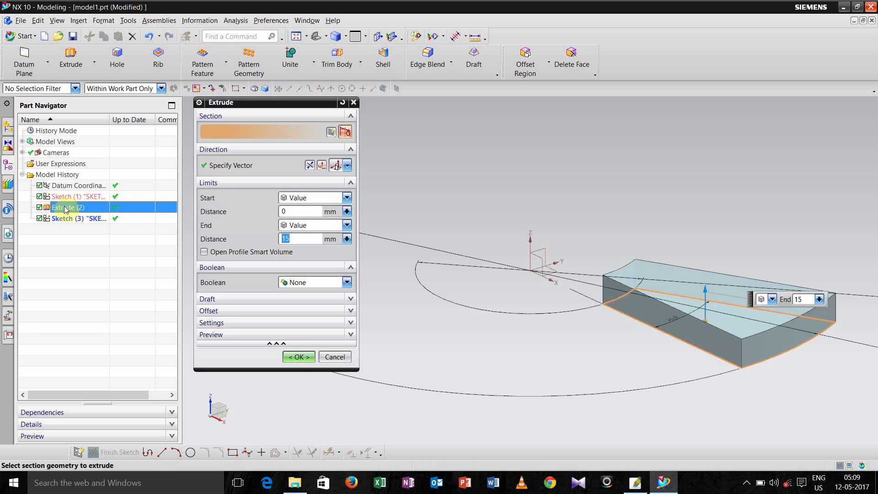
click(309, 165)
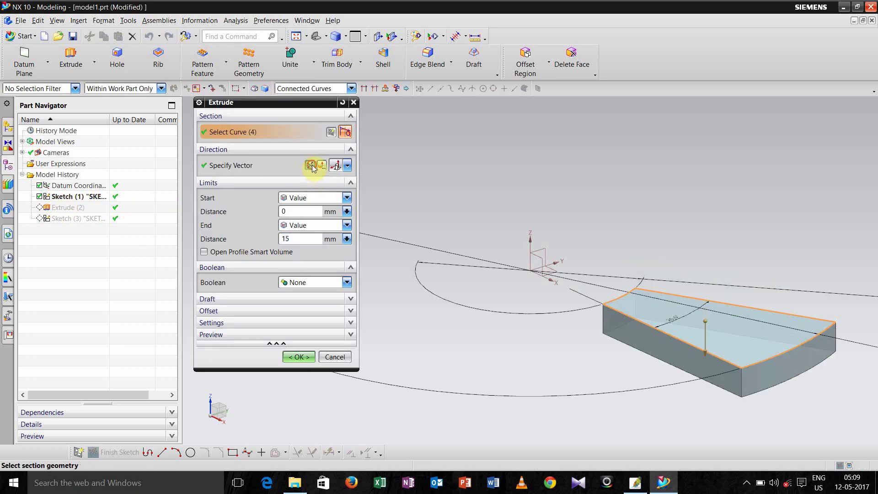
click(310, 166)
click(298, 358)
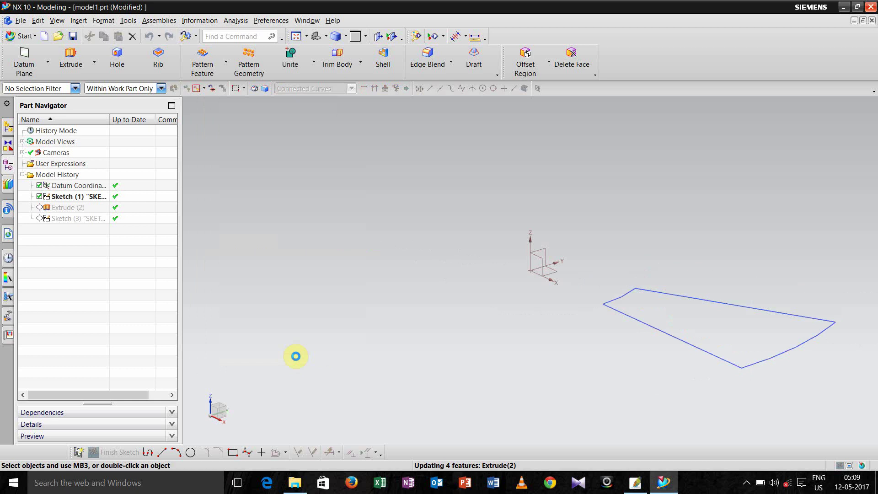
- Extrude both circles 60 mm, united with the slab, into two cylindrical pillars
click(70, 58)
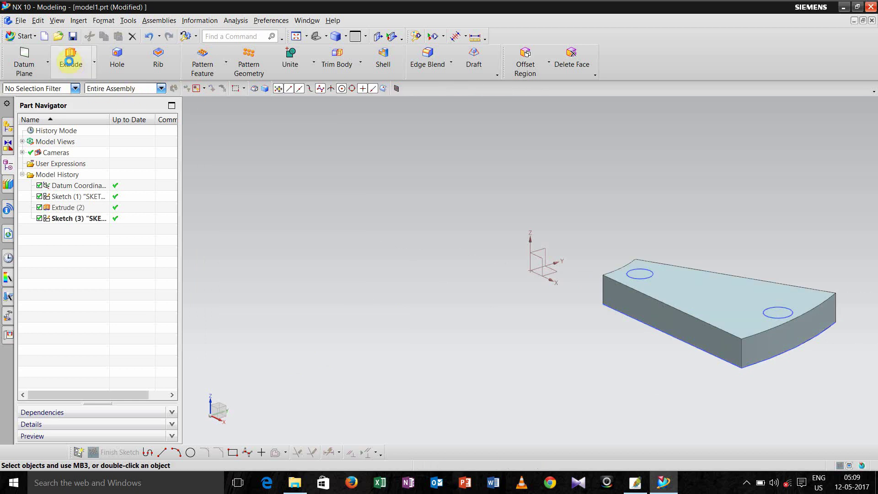
click(645, 277)
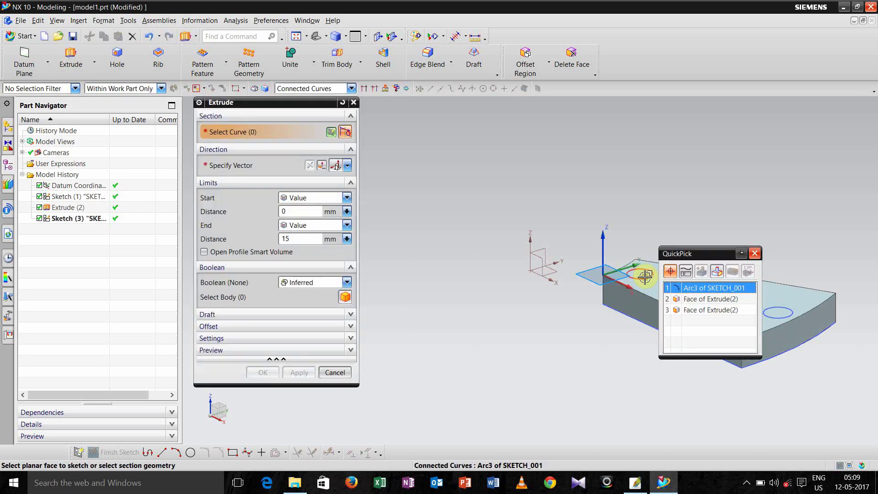
click(672, 288)
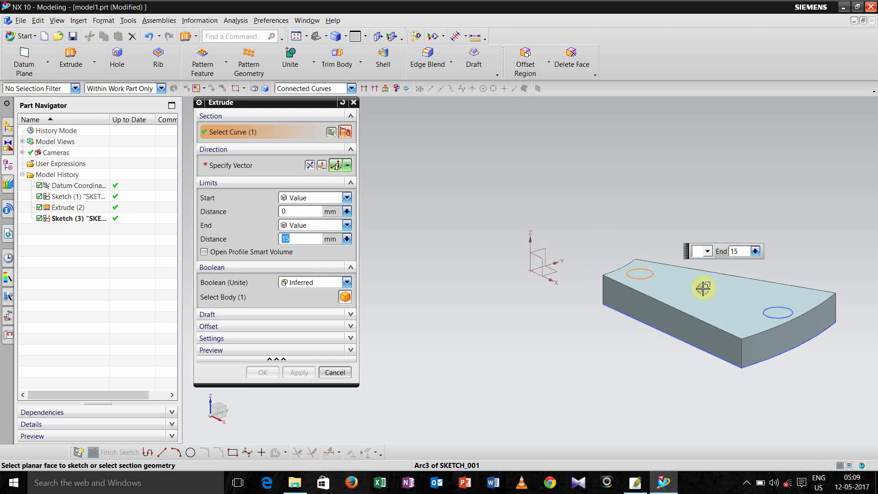
click(782, 314)
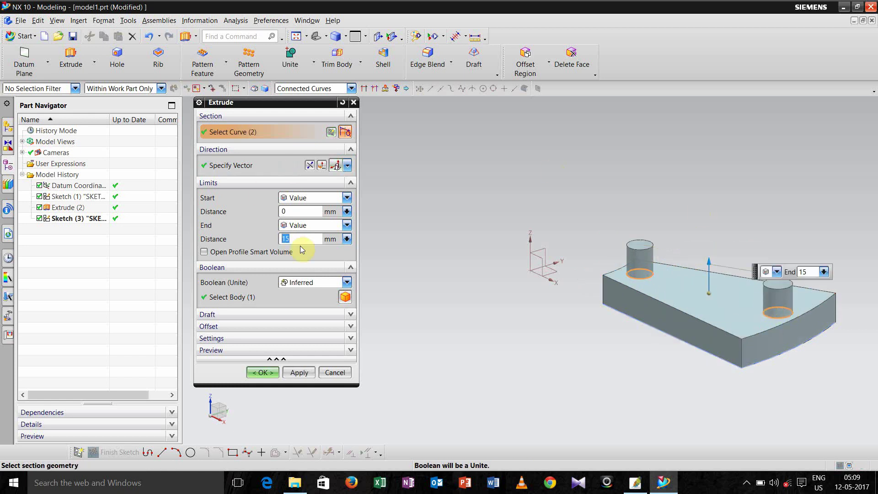
key(Return)
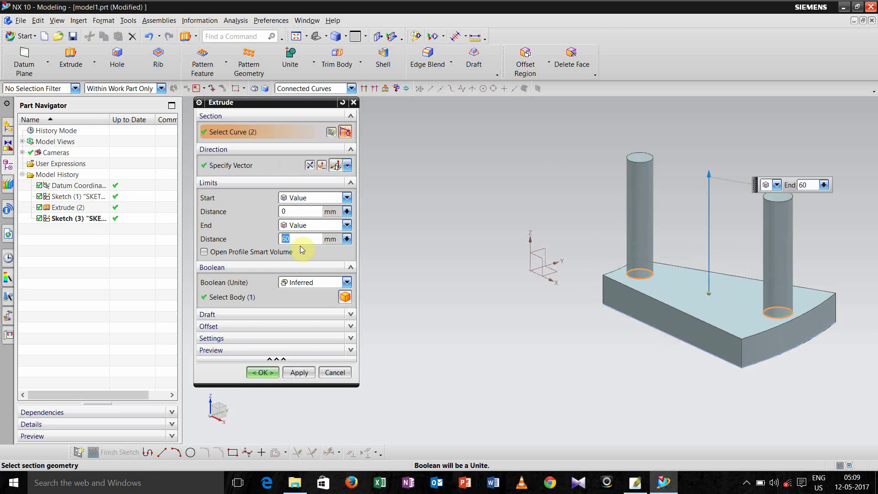
click(258, 373)
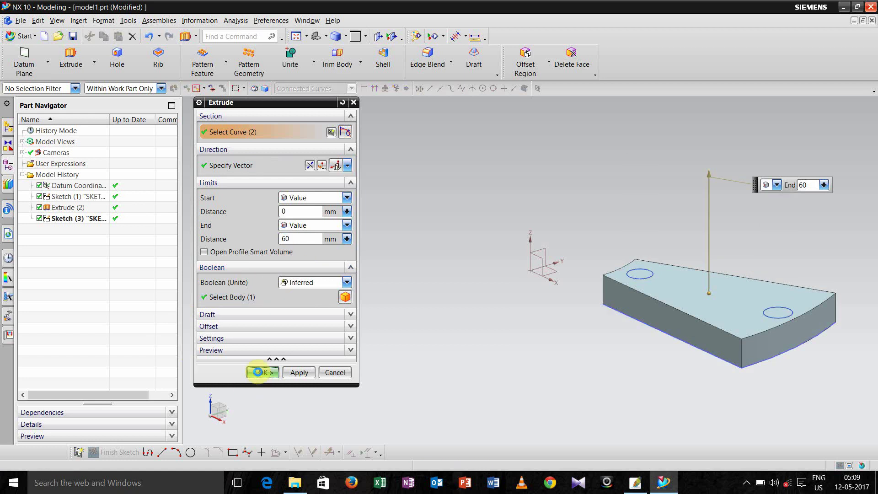
middle_drag(335, 321, 339, 339)
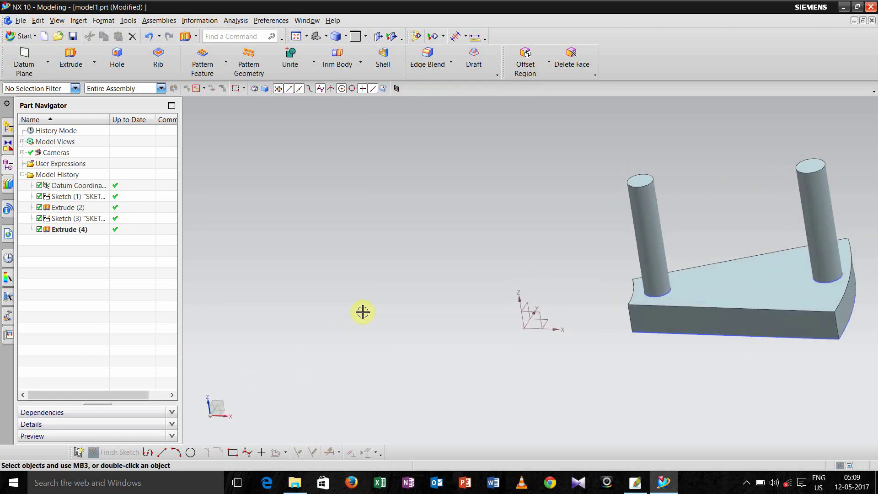
shift+middle_drag(362, 311, 192, 333)
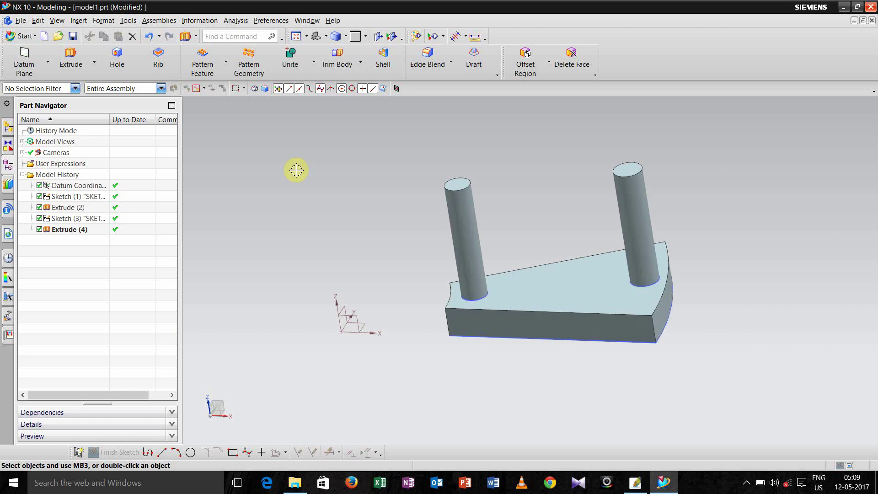
- Start a Unite with the step slab as target, then cancel it
click(292, 61)
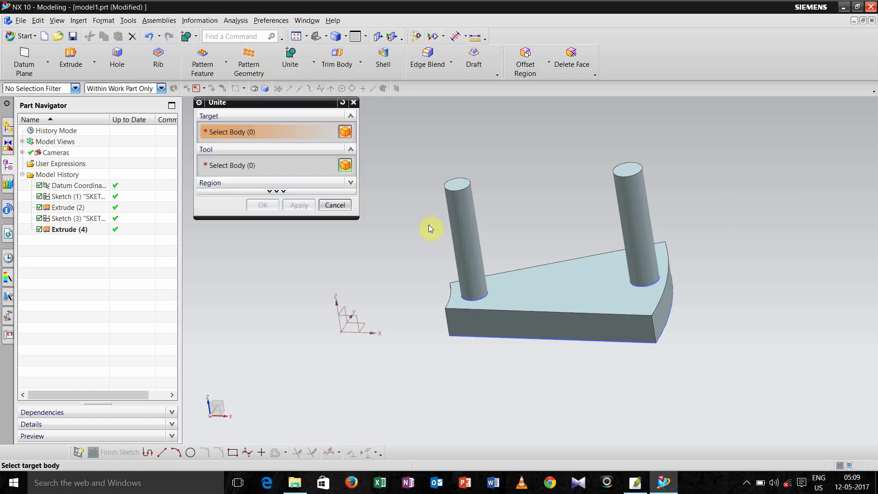
click(463, 223)
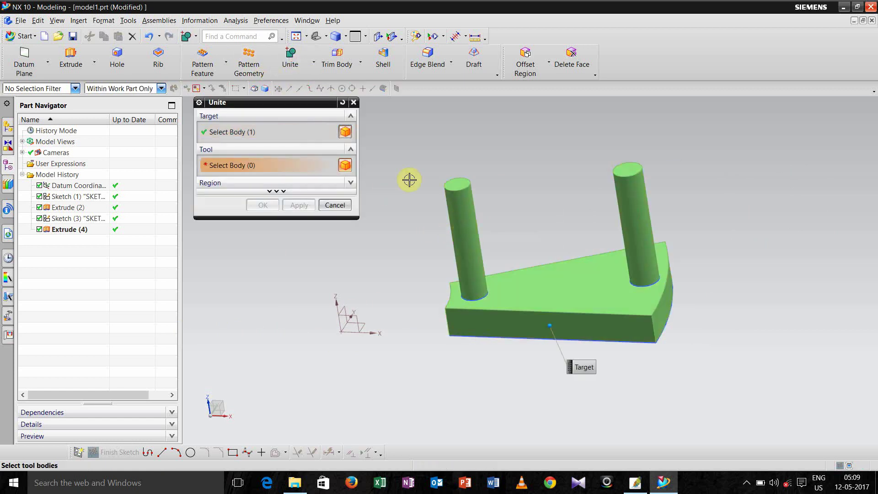
click(334, 204)
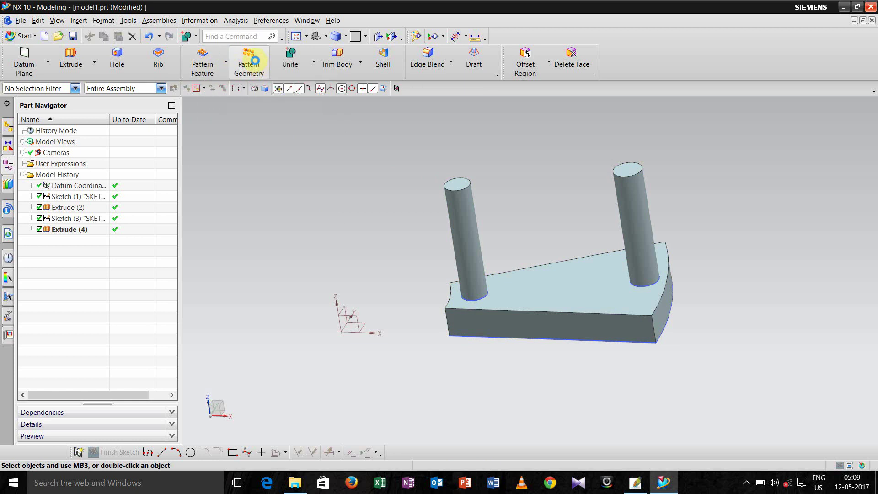
- Pattern the pillared step with a Helix layout about the Z axis through the datum origin
click(251, 62)
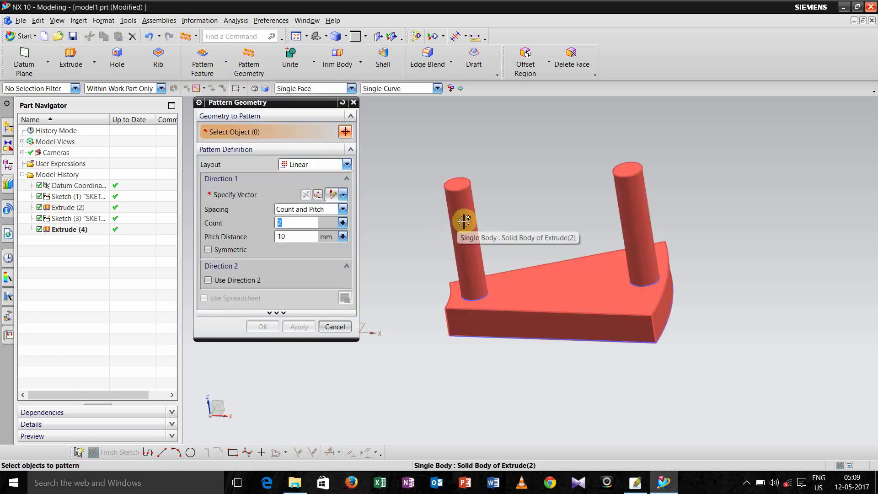
click(463, 221)
click(346, 164)
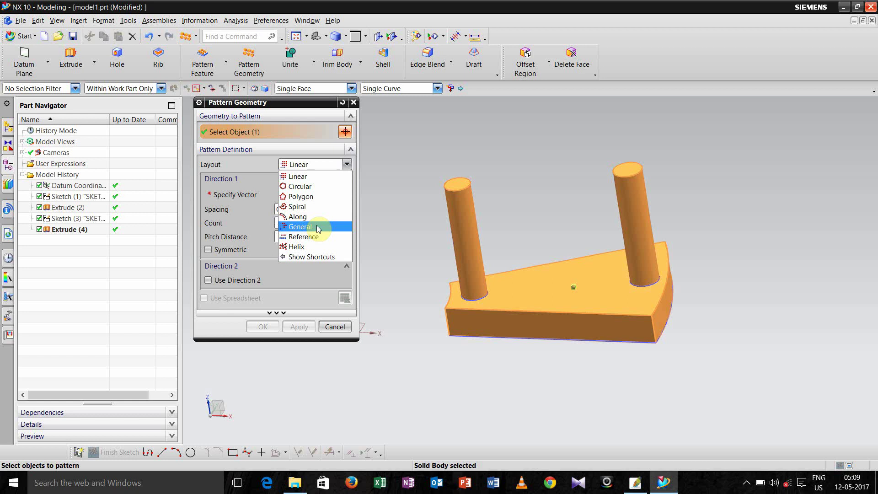
click(314, 246)
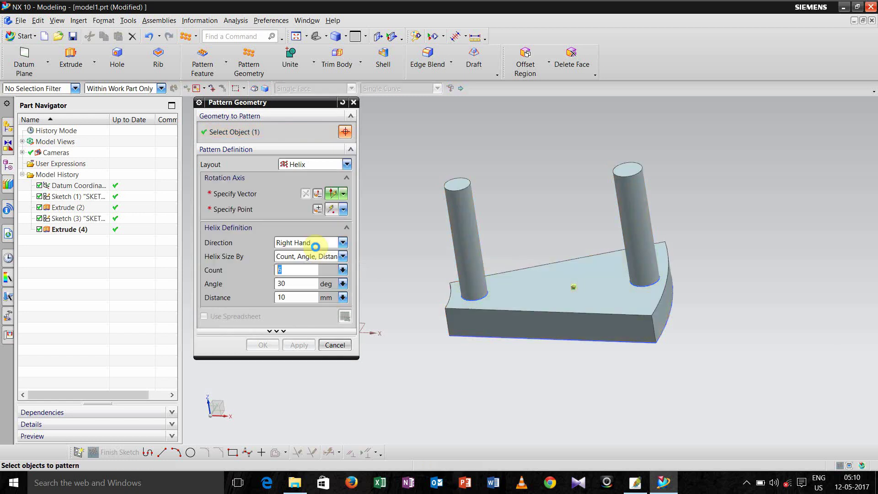
click(236, 195)
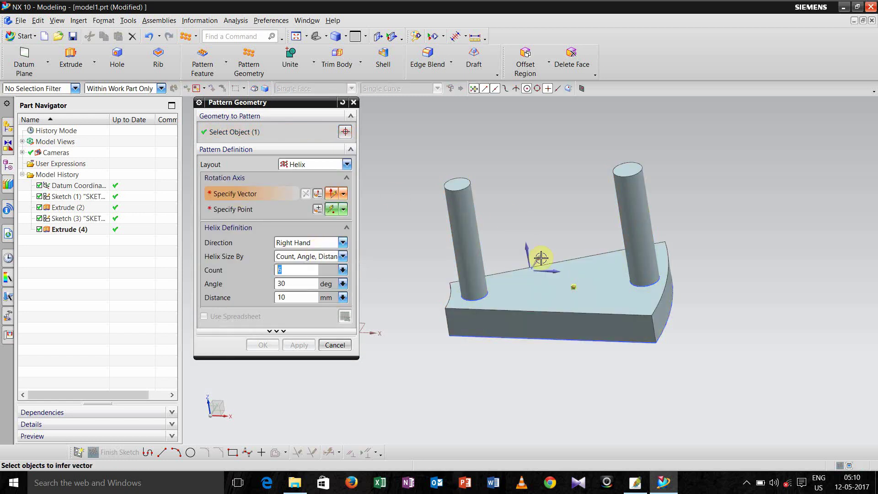
click(528, 248)
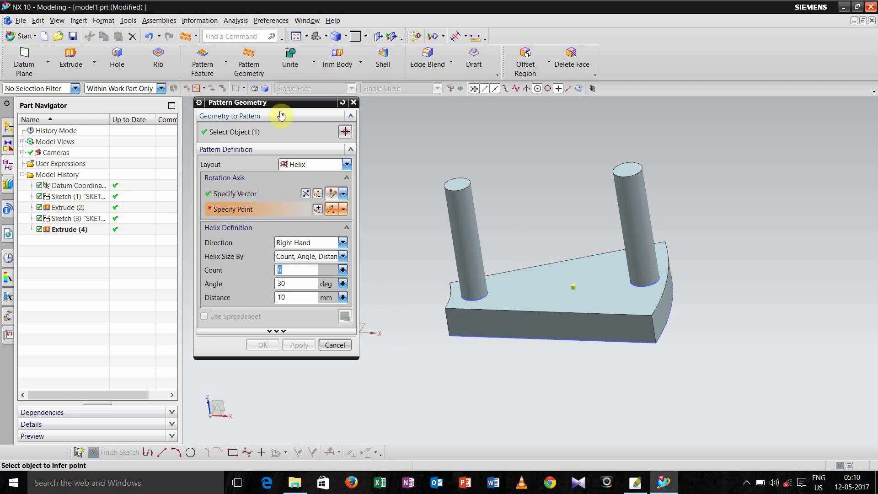
drag(286, 103, 191, 103)
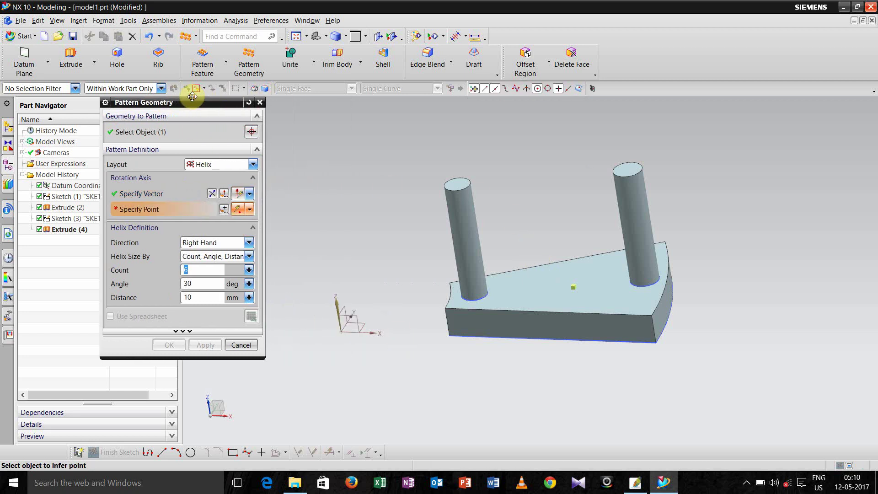
click(341, 332)
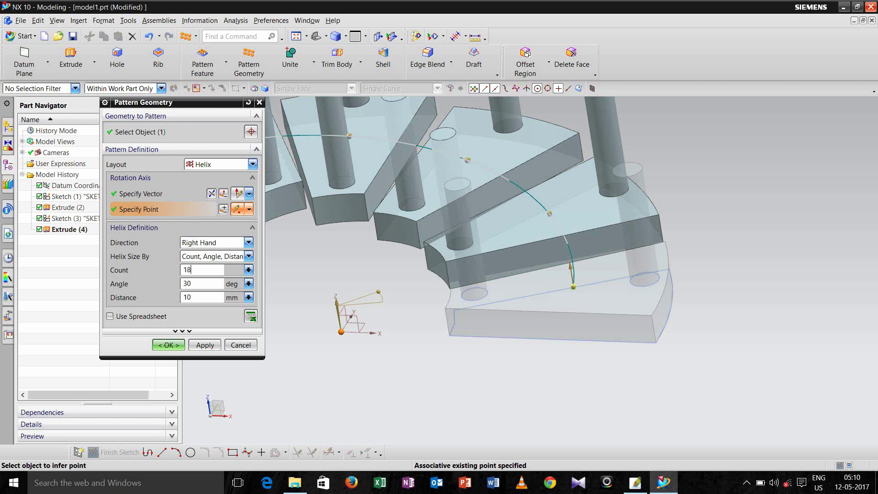
- Set the helix to 18 copies, 25° apart with a 10 mm rise, and apply
key(Return)
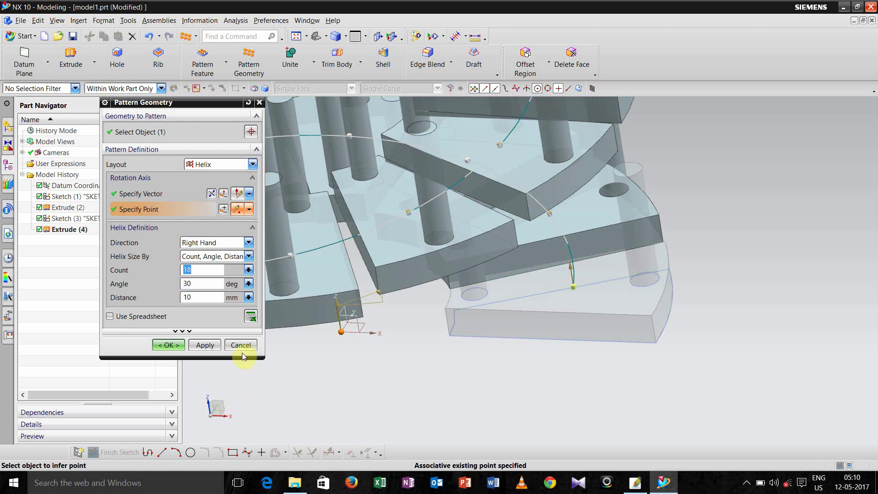
click(195, 284)
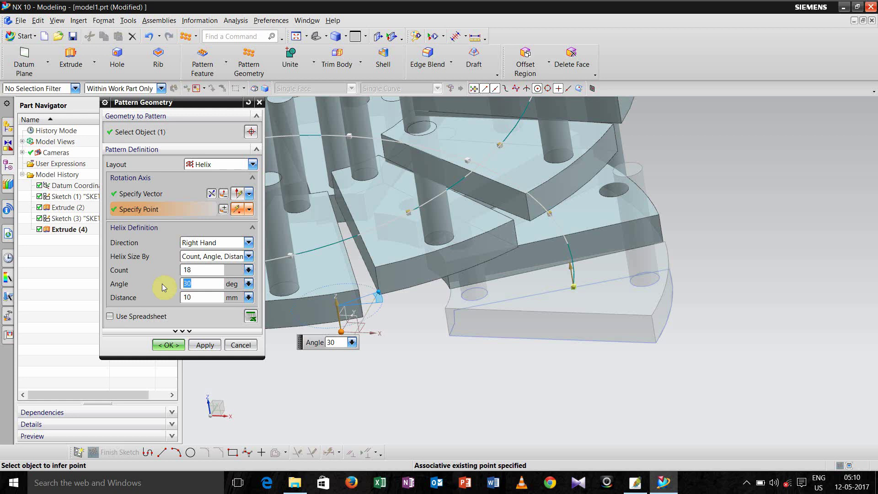
text(25)
key(Return)
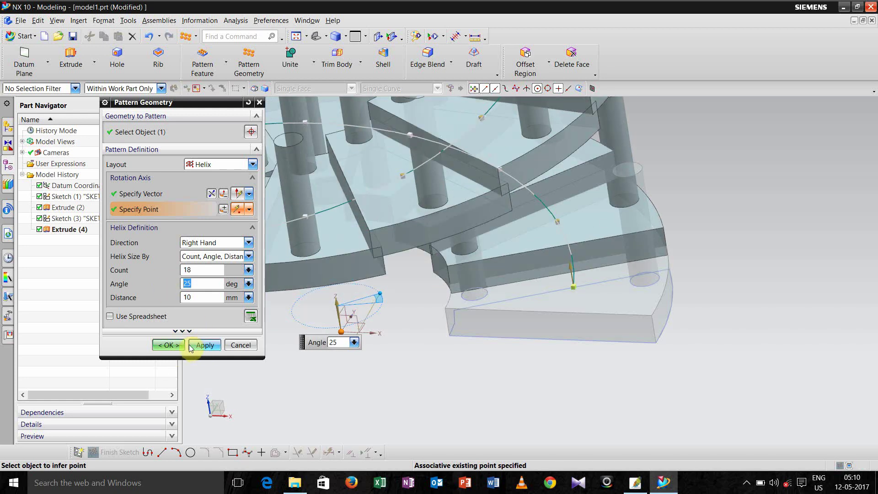
click(203, 346)
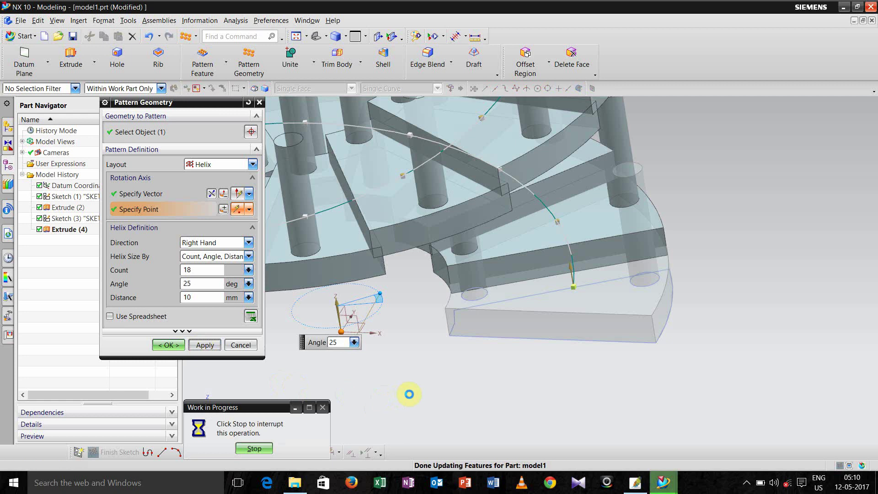
- Inspect the spiral staircase from top-down and side views, then close the Pattern Geometry dialog
middle_drag(416, 401, 459, 418)
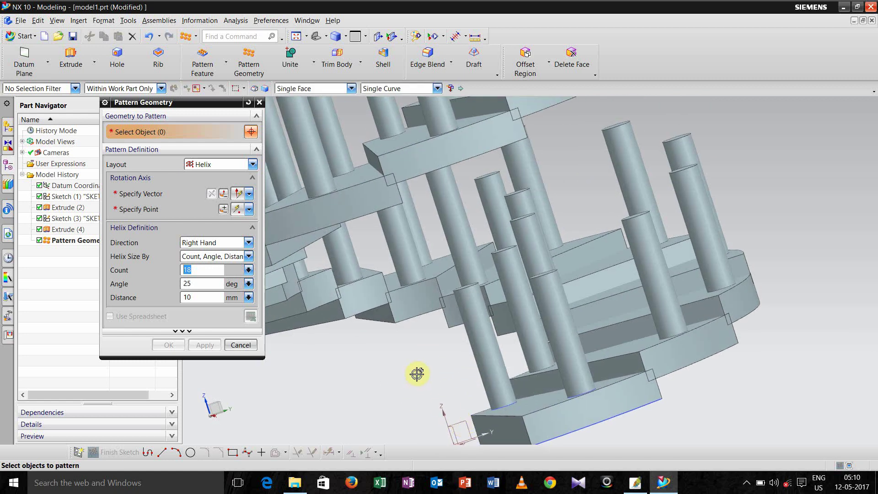
middle_drag(417, 373, 417, 379)
scroll(417, 379, down, 1)
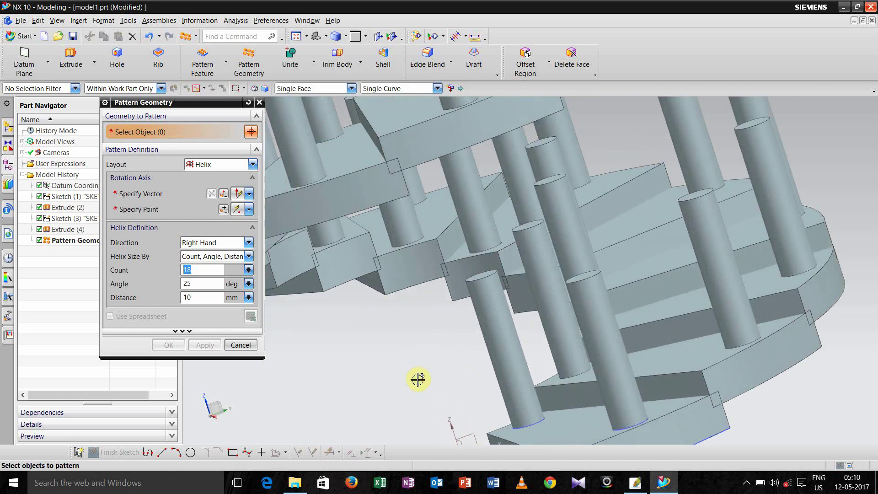
scroll(417, 379, up, 3)
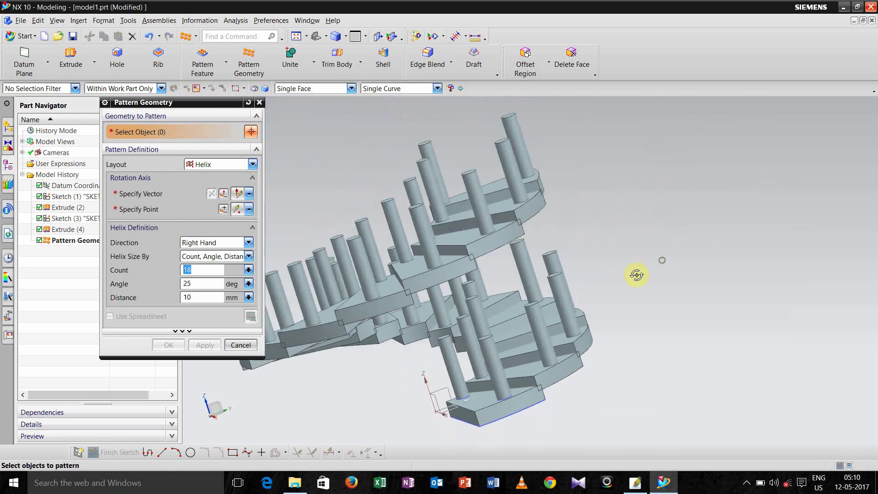
middle_drag(636, 275, 600, 307)
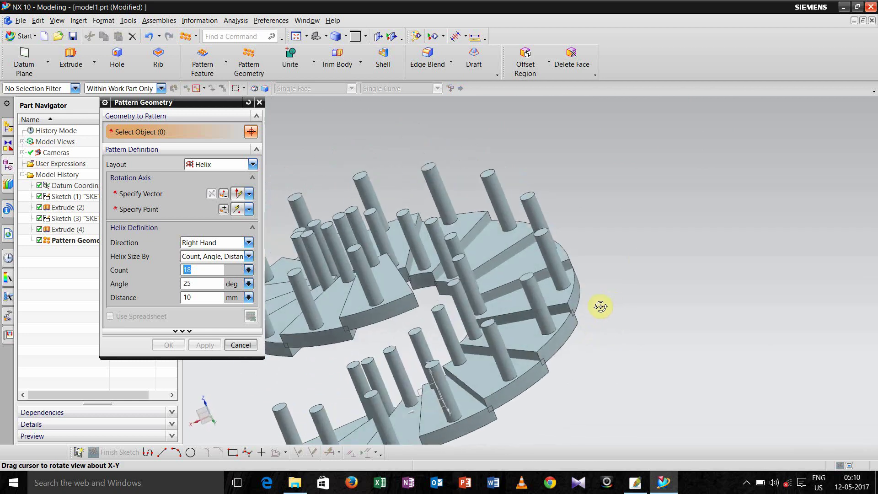
middle_drag(693, 257, 696, 235)
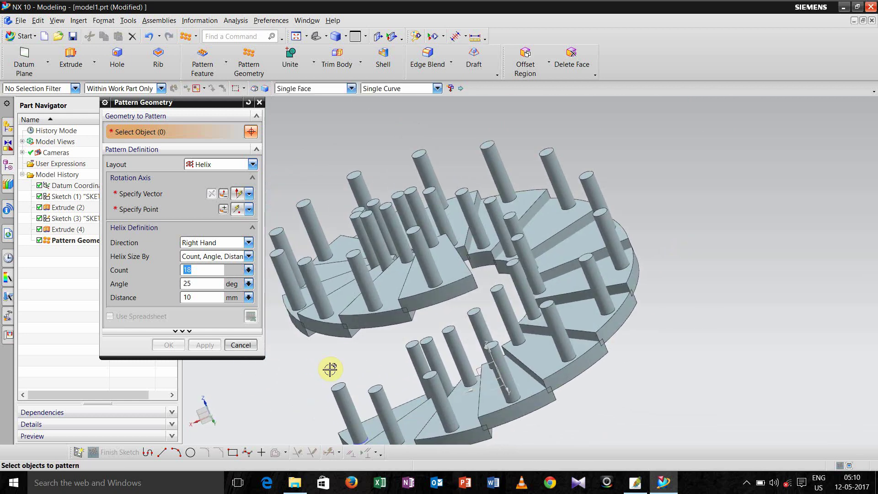
middle_drag(330, 369, 371, 351)
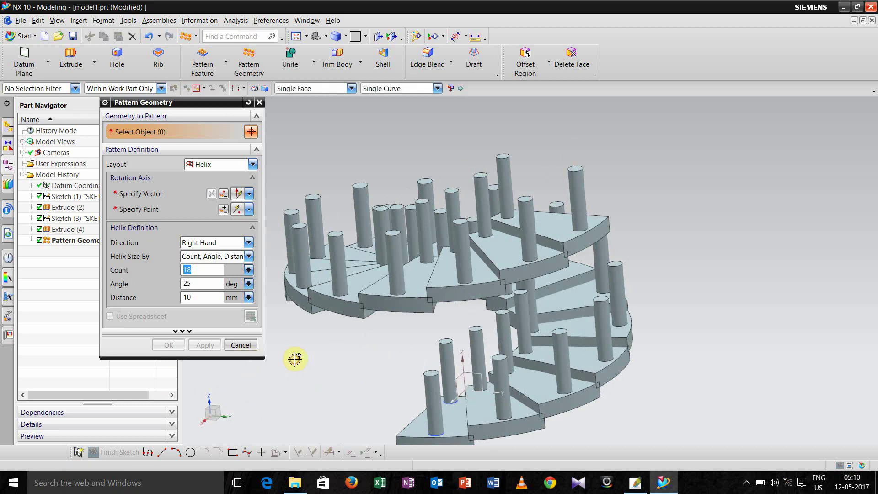
click(239, 344)
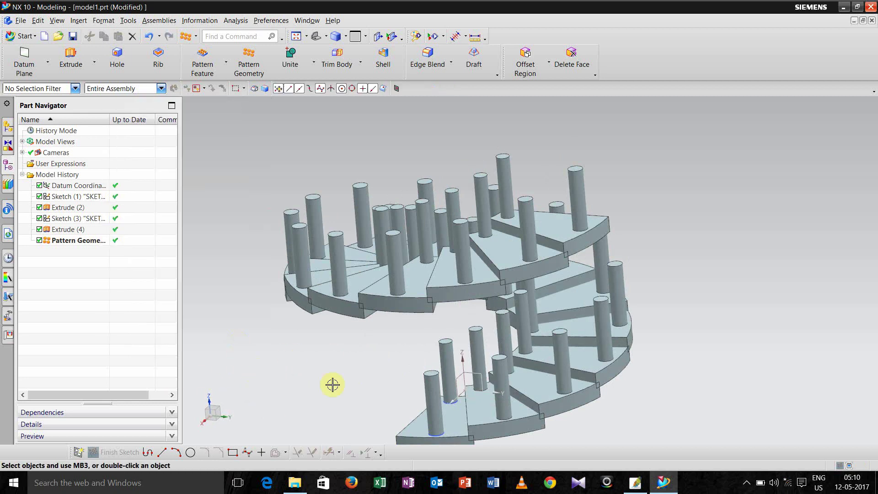
mouse_move(333, 384)
middle_down()
mouse_move(313, 388)
mouse_move(334, 390)
mouse_move(326, 388)
middle_up()
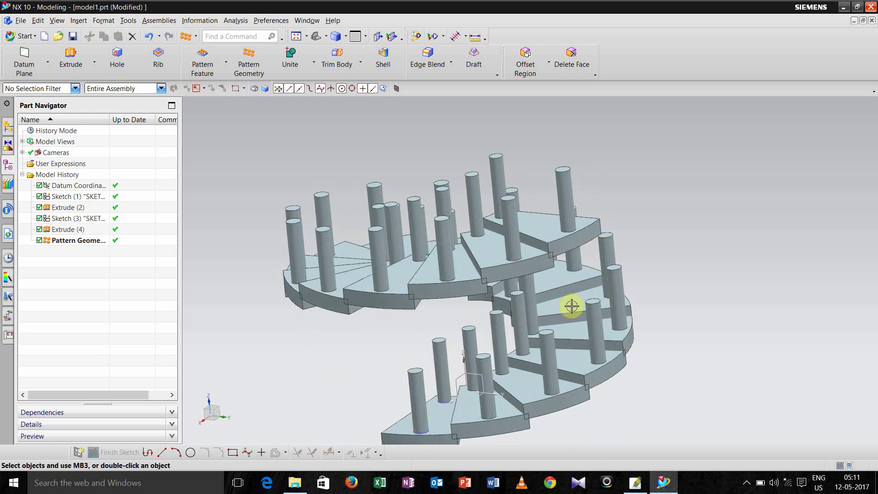
- Start a Studio Spline with arc-centre snapping turned on
click(467, 351)
key(Escape)
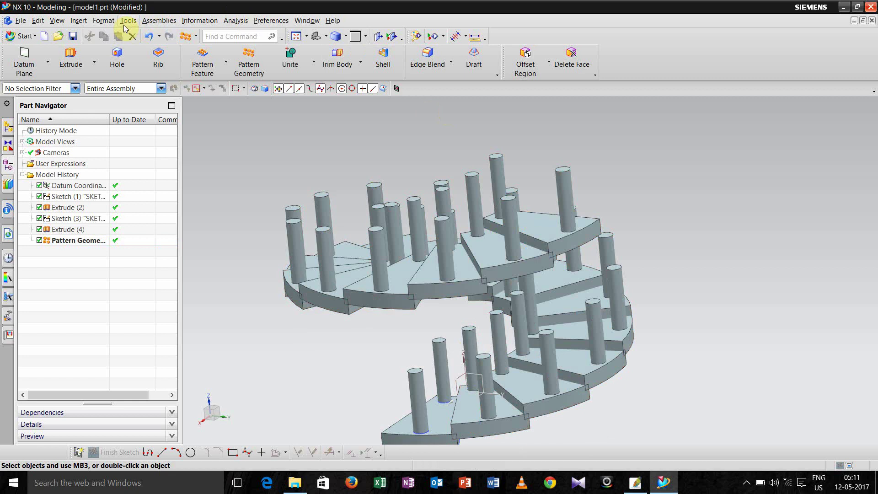
click(83, 22)
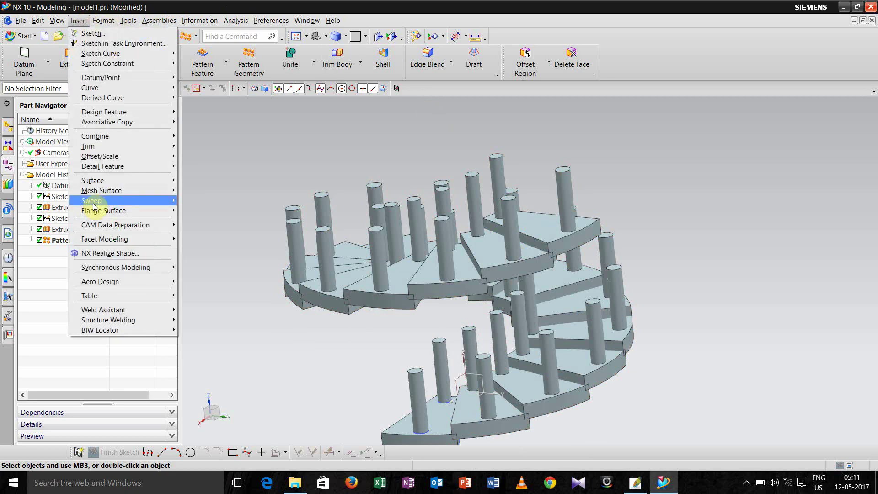
mouse_move(106, 91)
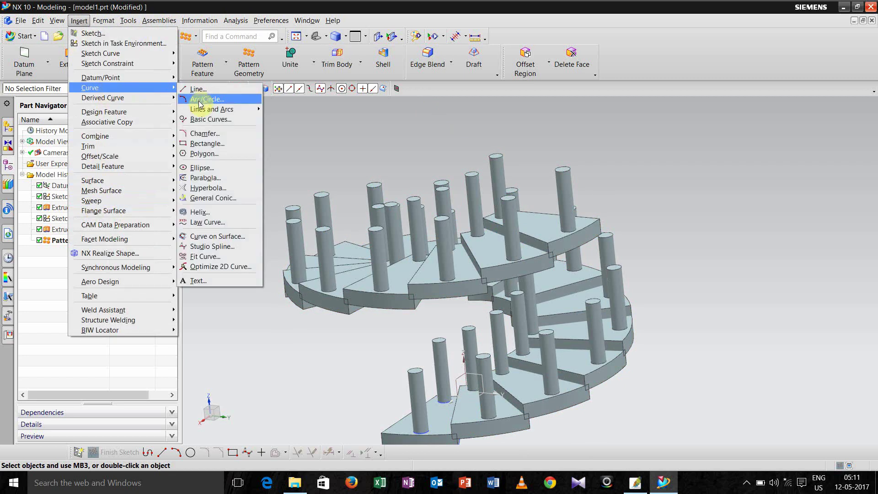
click(205, 247)
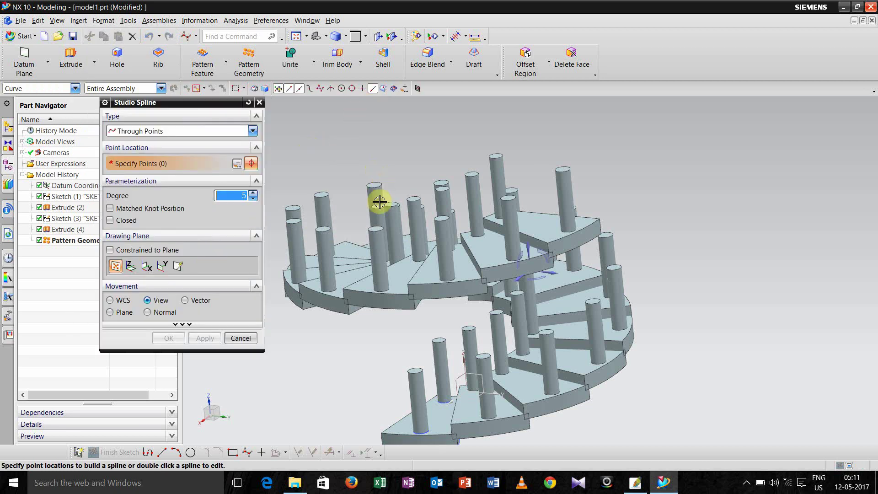
click(341, 89)
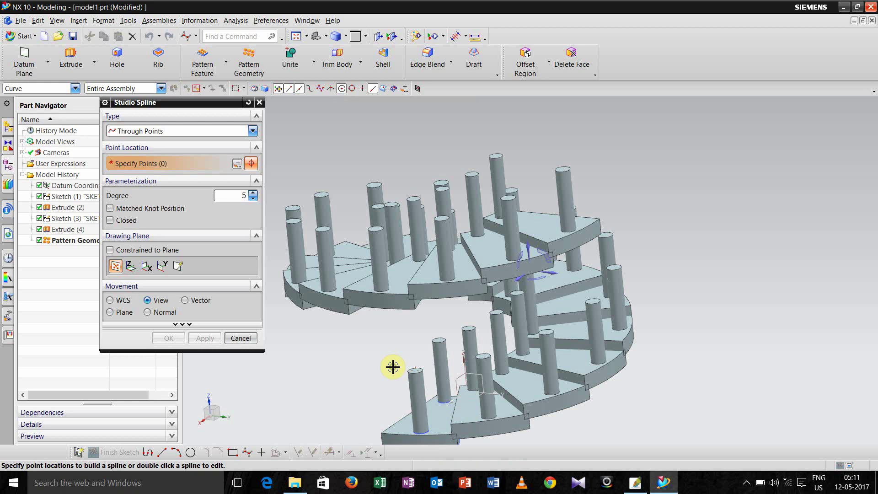
- Snap the first spline points to the centres of the lower outer pillar tops
mouse_move(392, 366)
middle_down()
mouse_move(390, 352)
mouse_move(398, 377)
middle_up()
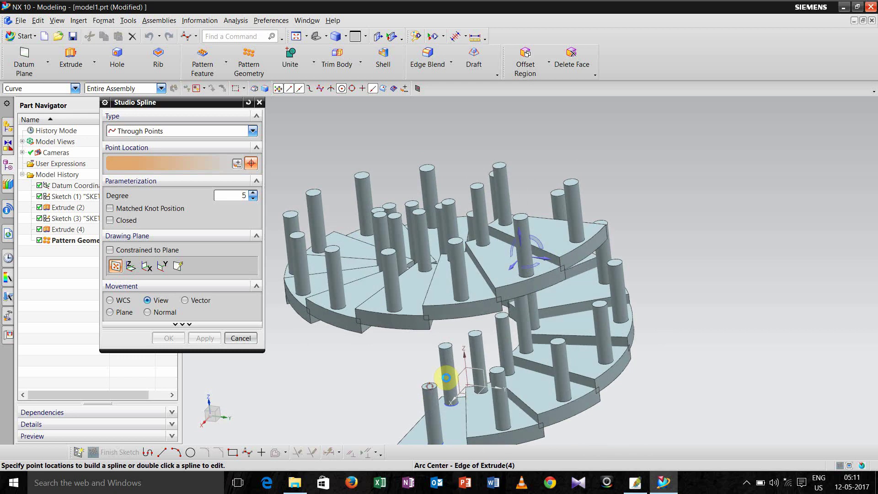
click(432, 385)
click(496, 367)
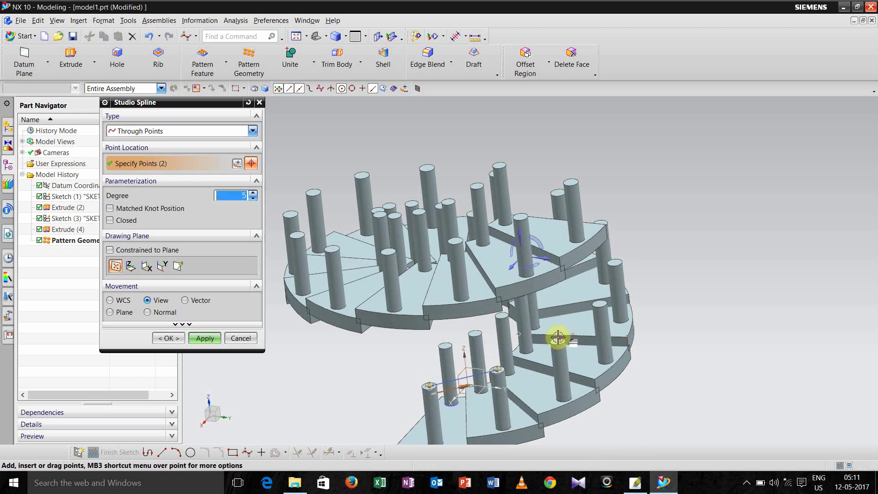
click(557, 341)
click(599, 303)
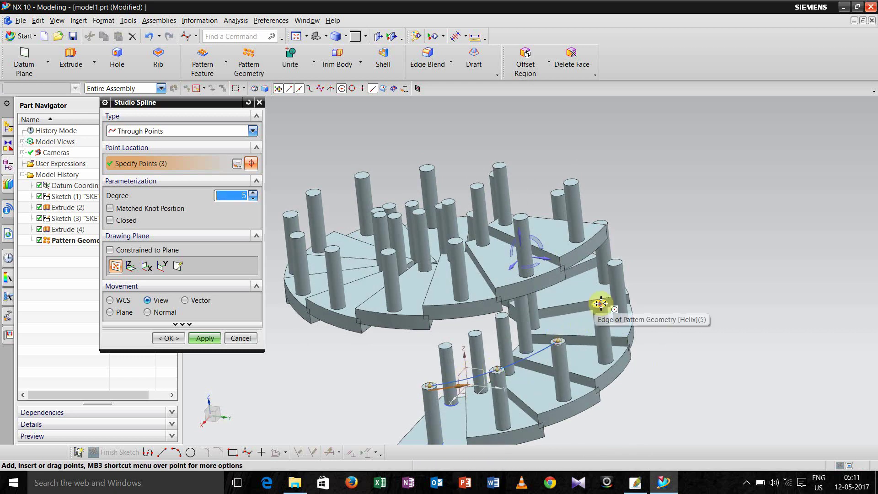
click(615, 263)
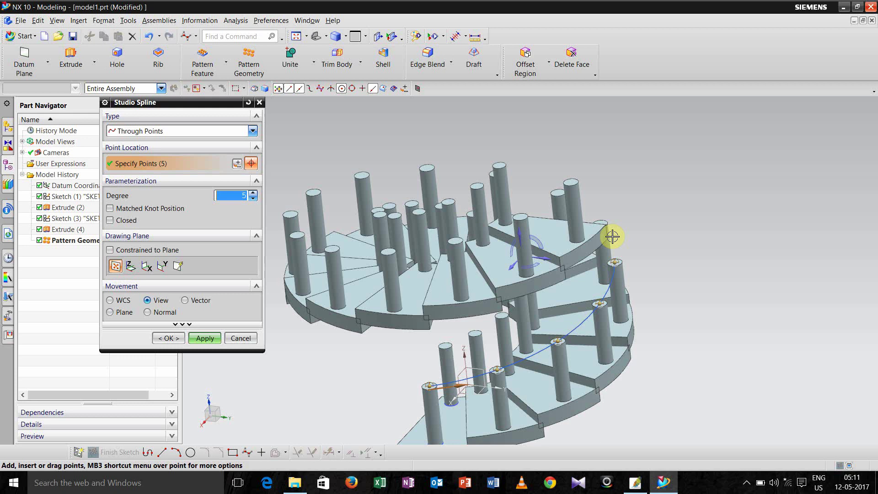
middle_drag(698, 252, 609, 238)
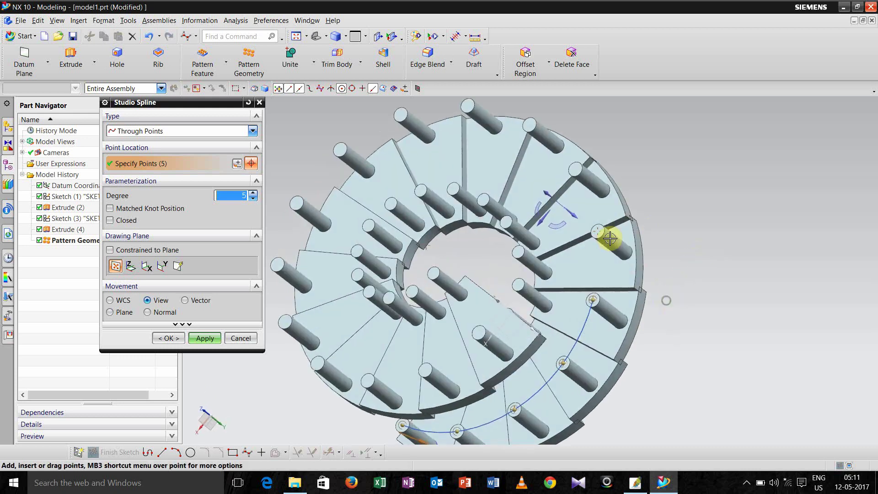
click(596, 230)
- Continue the spline through the remaining outer pillar tops and finish it as Spline (6)
click(574, 170)
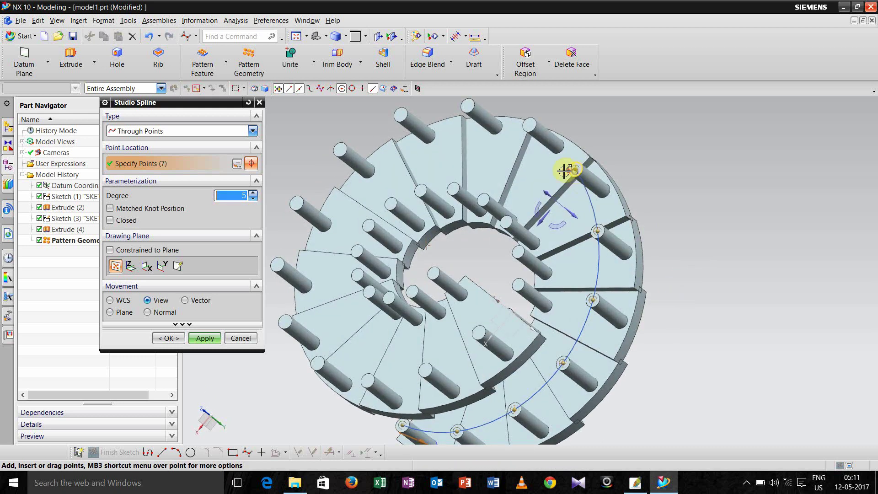
click(529, 124)
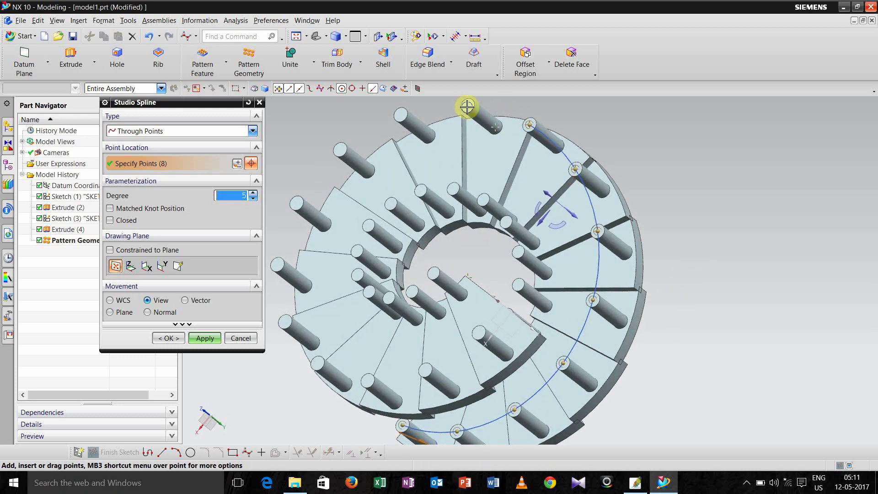
click(467, 106)
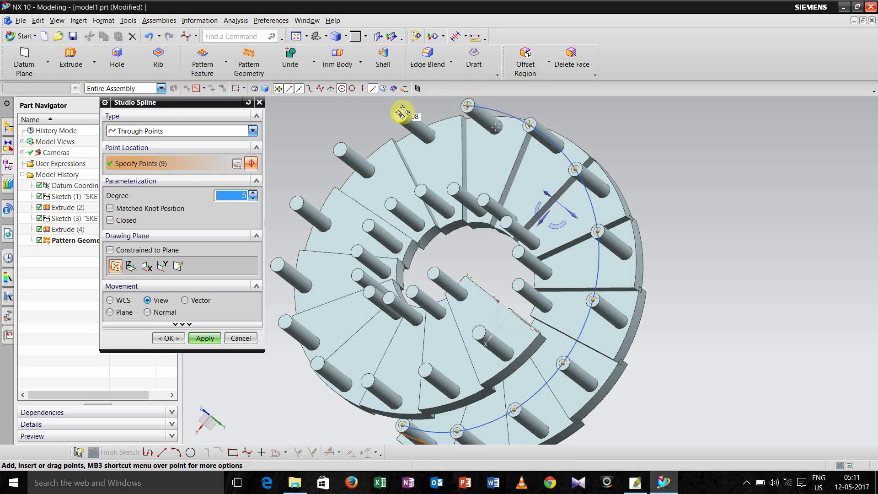
click(401, 113)
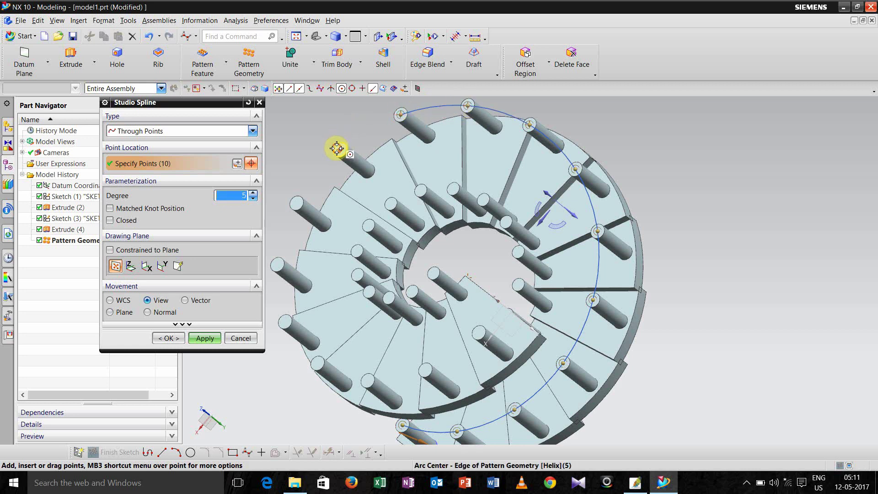
click(338, 148)
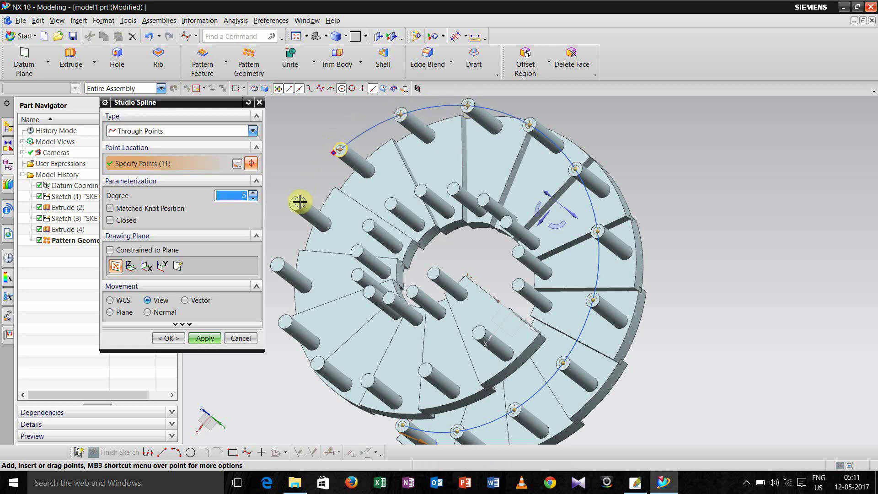
click(278, 264)
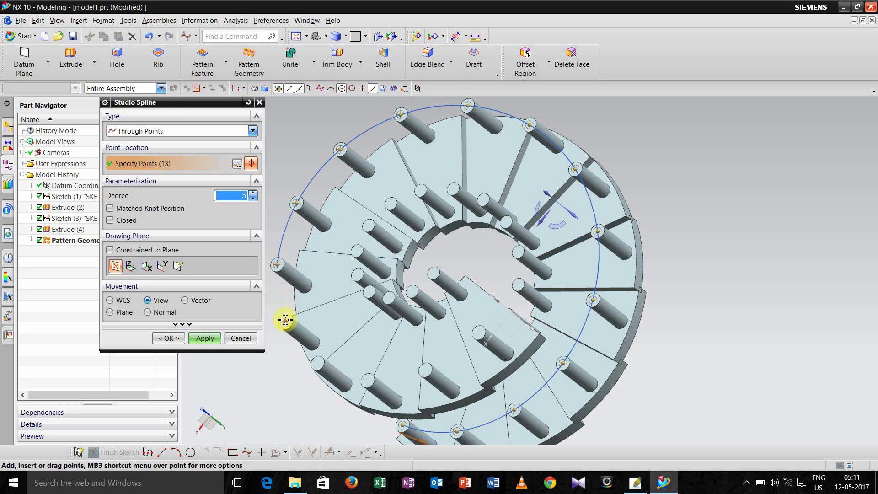
click(285, 320)
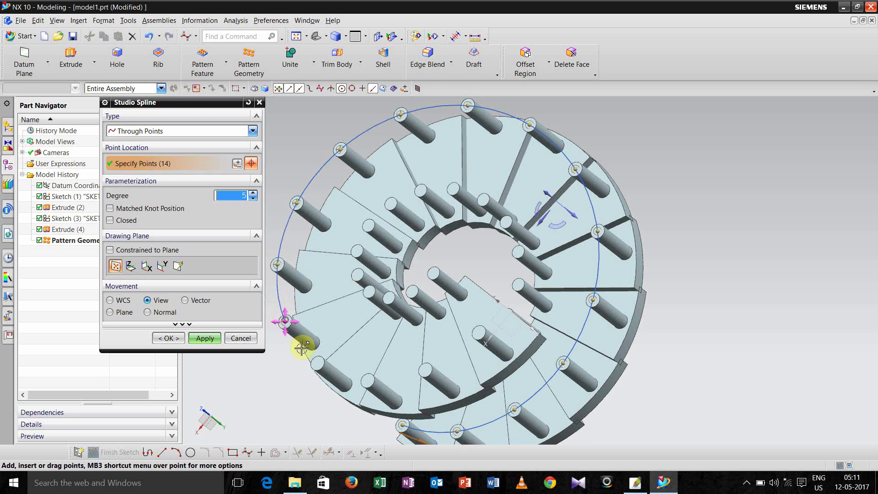
click(367, 381)
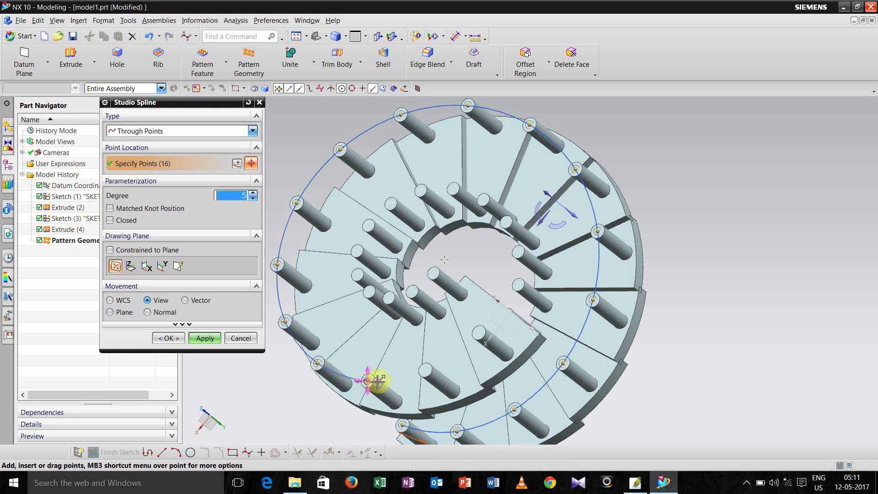
click(425, 371)
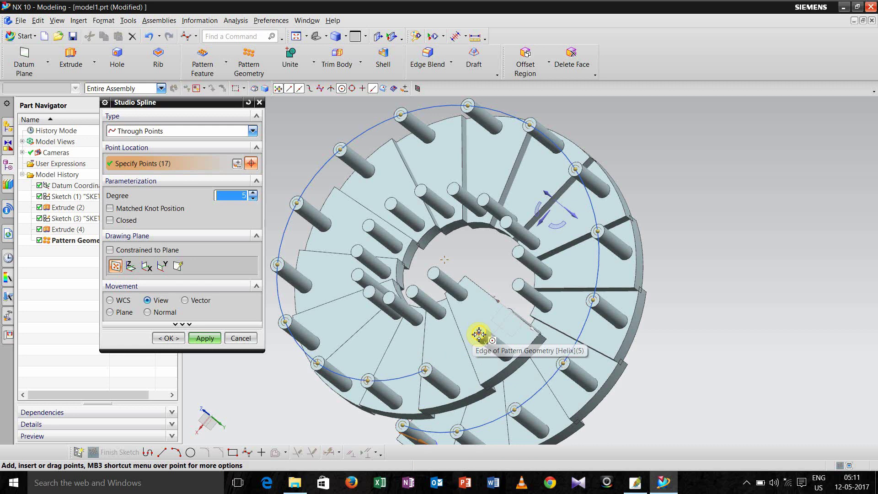
click(479, 334)
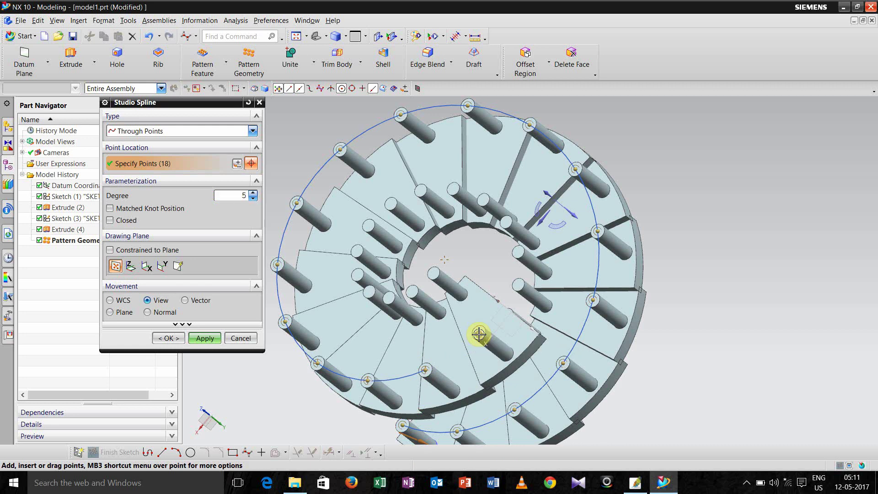
click(169, 338)
middle_drag(263, 389, 256, 367)
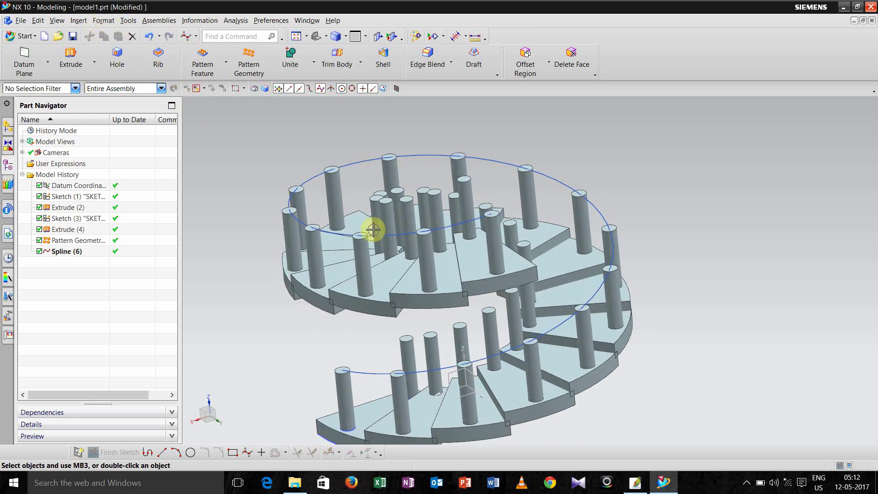
- Start a new Studio Spline through the lowest six inner pillar-top centres
click(78, 21)
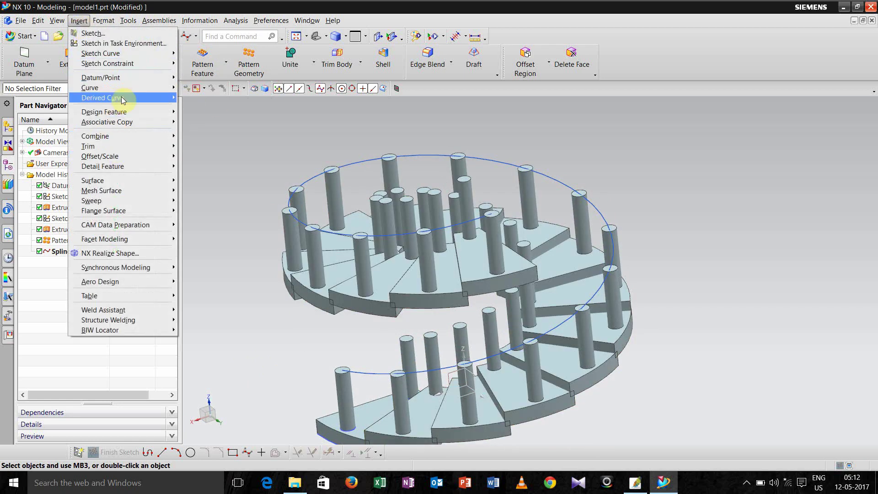
mouse_move(124, 86)
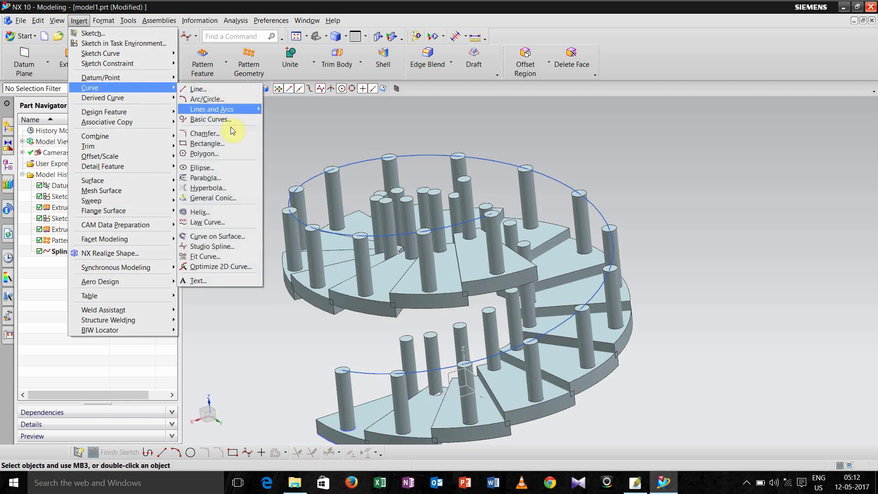
click(212, 247)
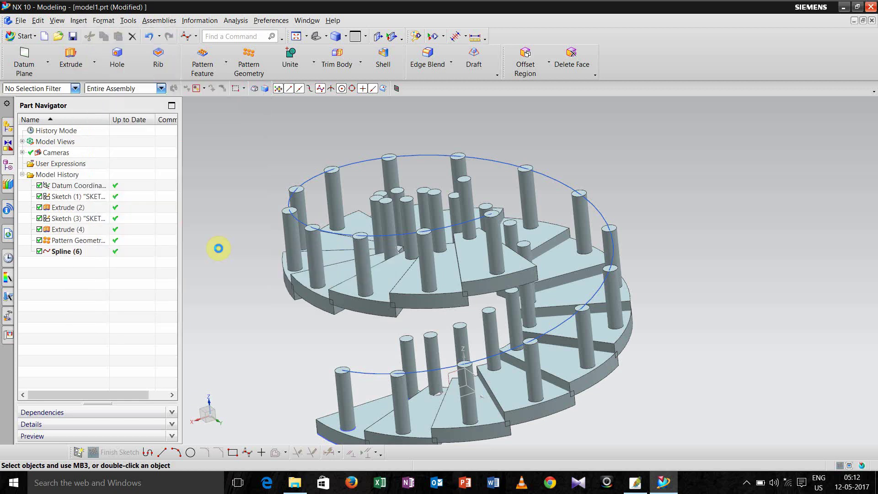
click(407, 338)
click(430, 334)
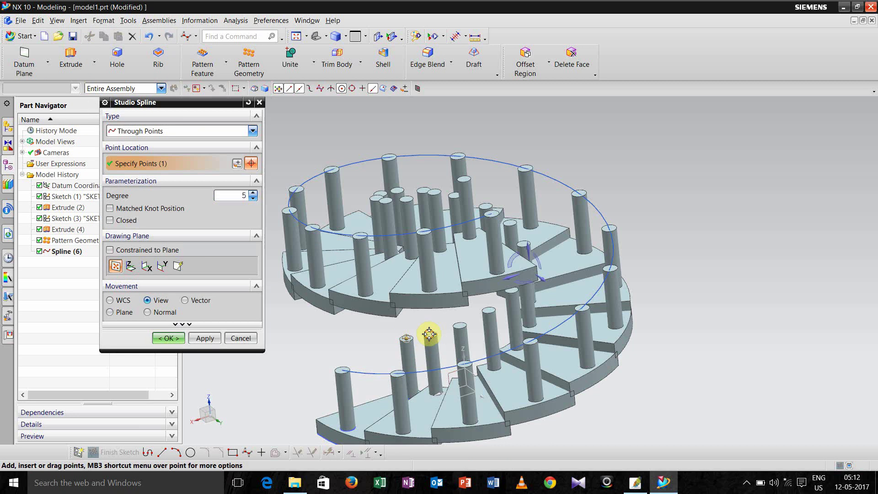
click(460, 323)
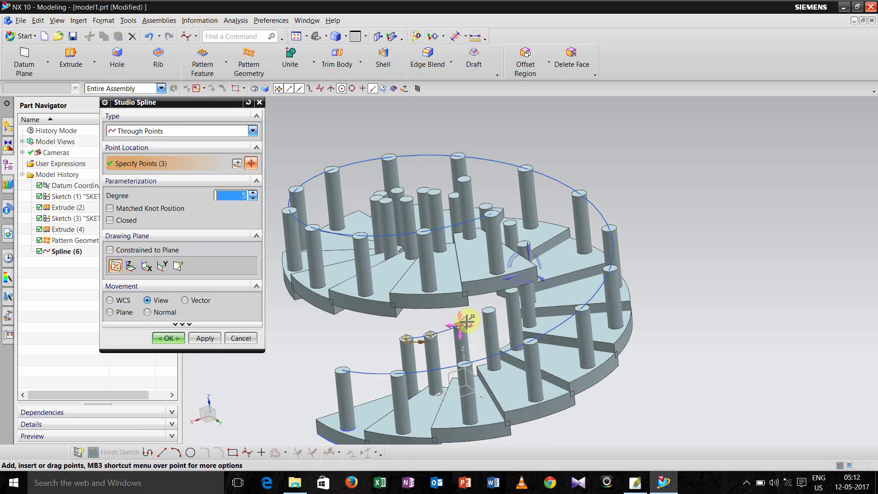
click(489, 311)
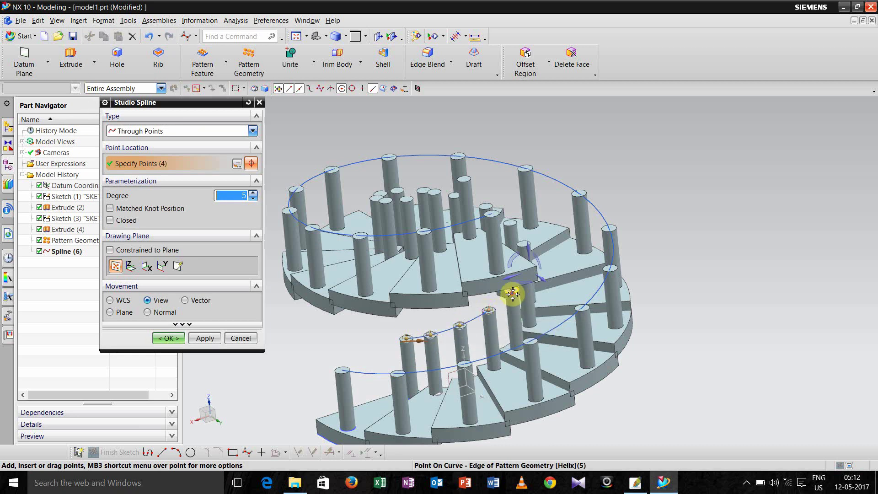
click(512, 289)
middle_drag(545, 298, 520, 310)
click(507, 285)
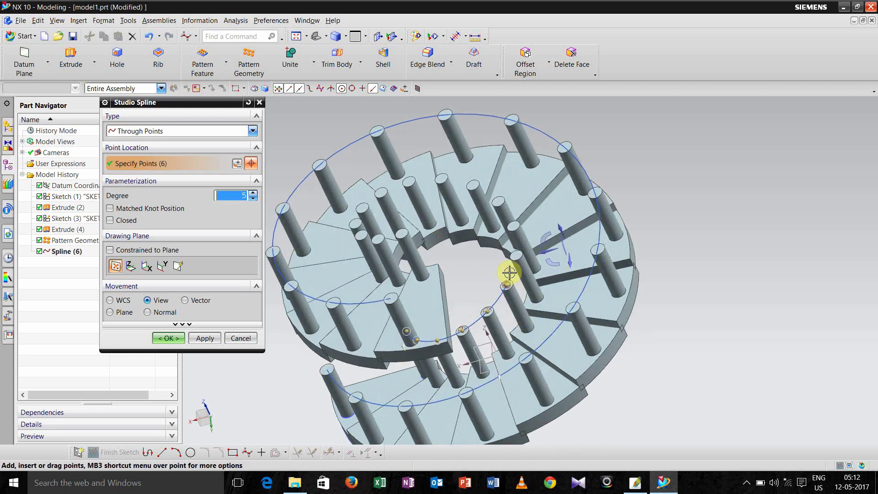
- Continue through the remaining inner pillar tops and finish the curve as Spline (7)
click(516, 255)
click(513, 224)
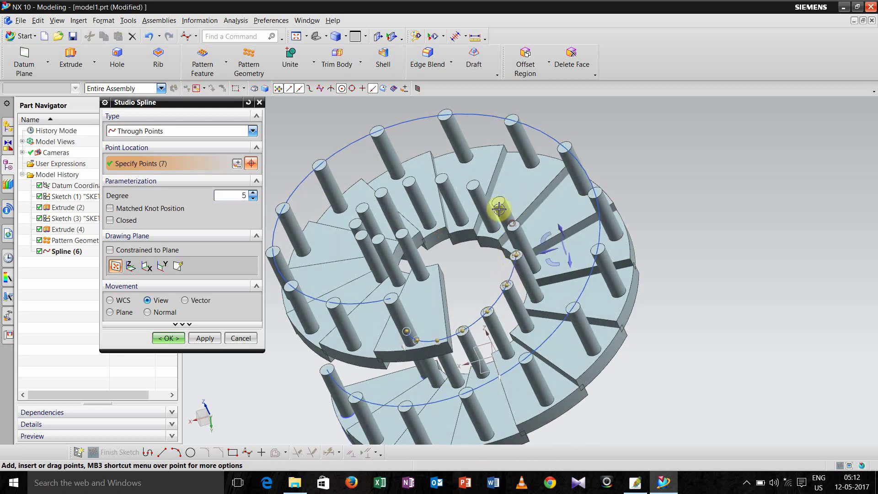
click(498, 201)
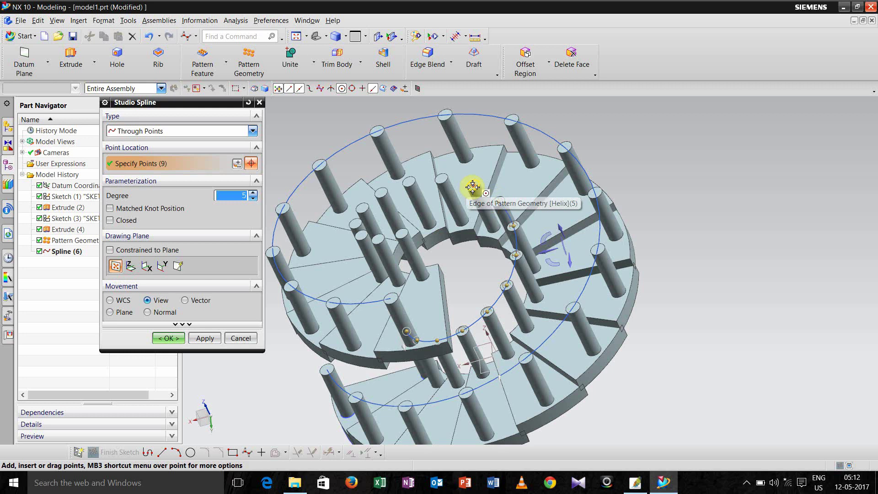
click(473, 185)
click(442, 177)
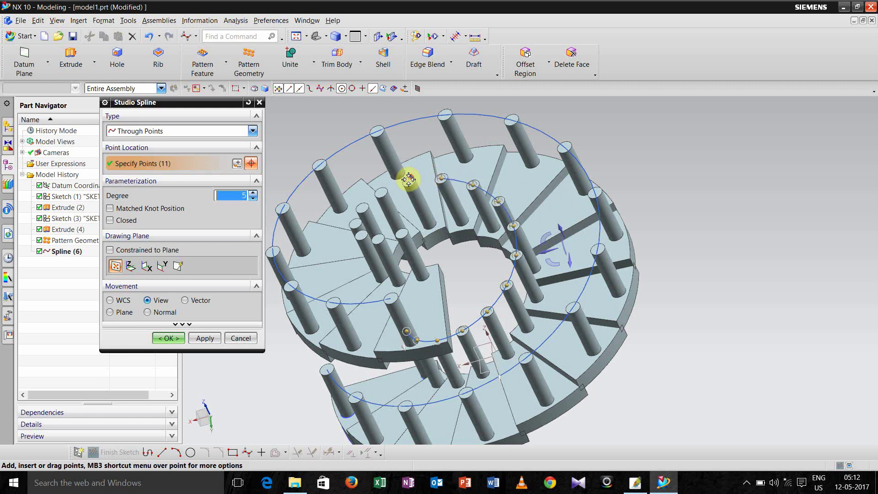
click(409, 180)
click(382, 191)
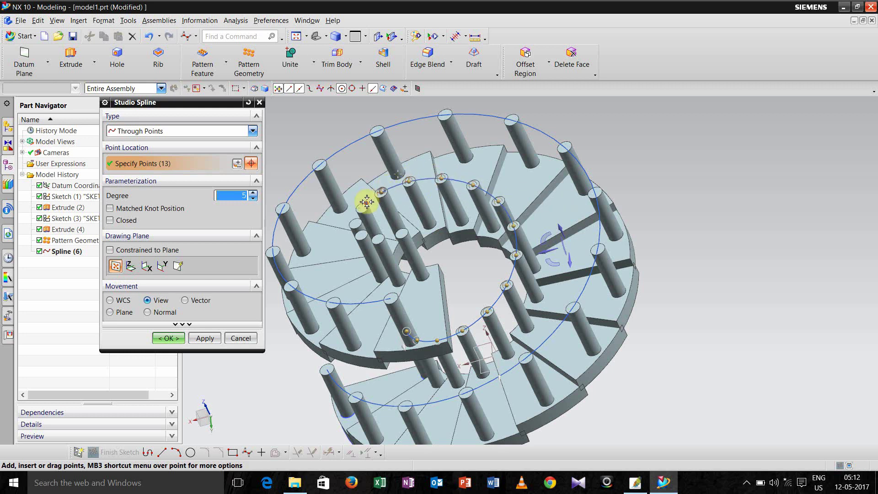
click(364, 205)
click(357, 227)
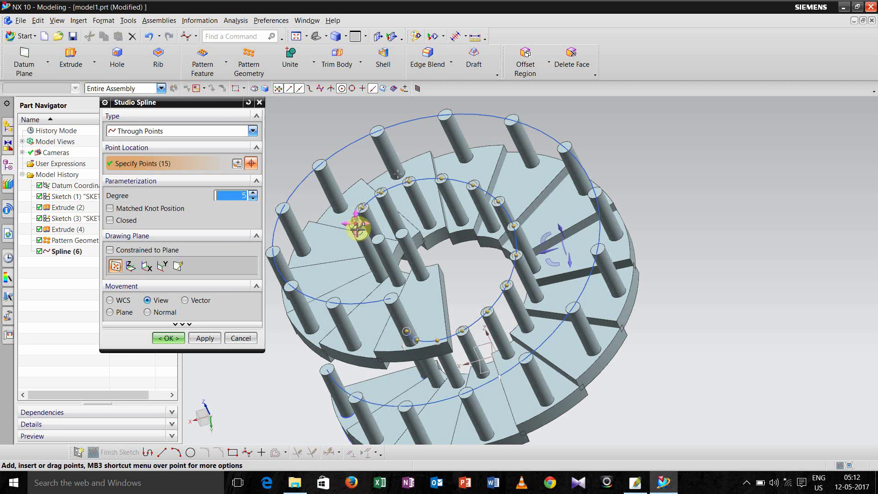
click(361, 234)
click(376, 238)
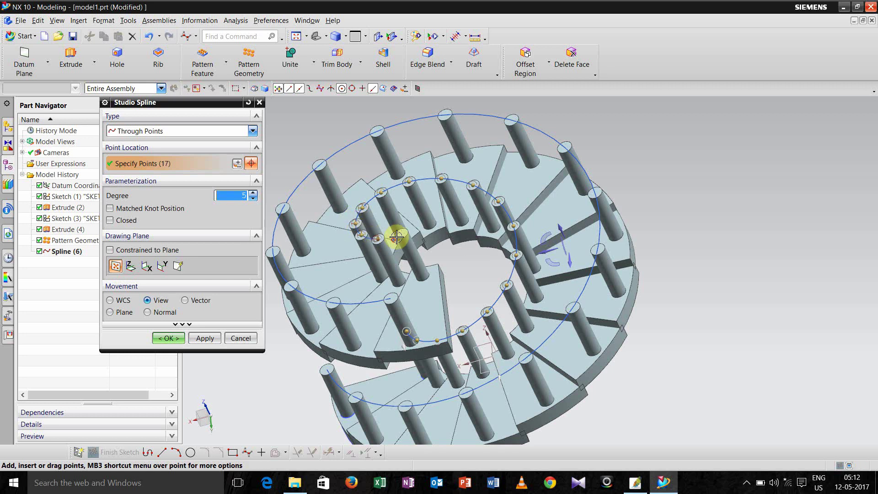
click(401, 234)
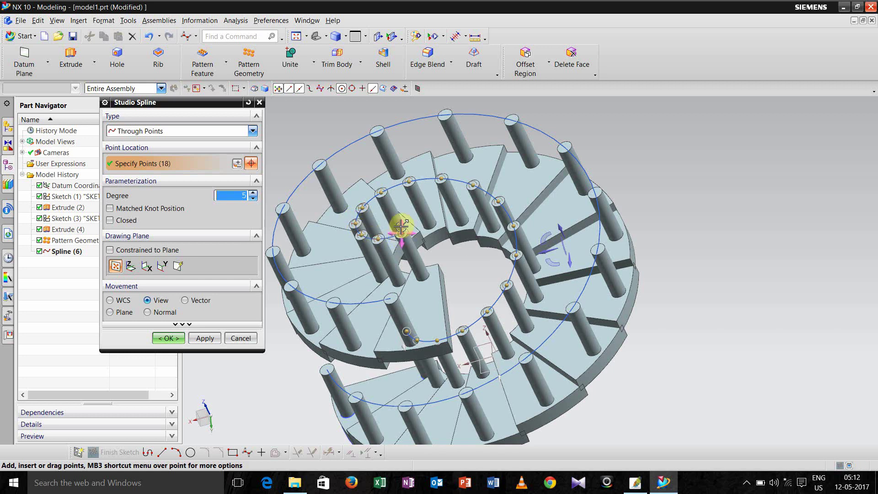
click(168, 339)
middle_drag(289, 391, 294, 337)
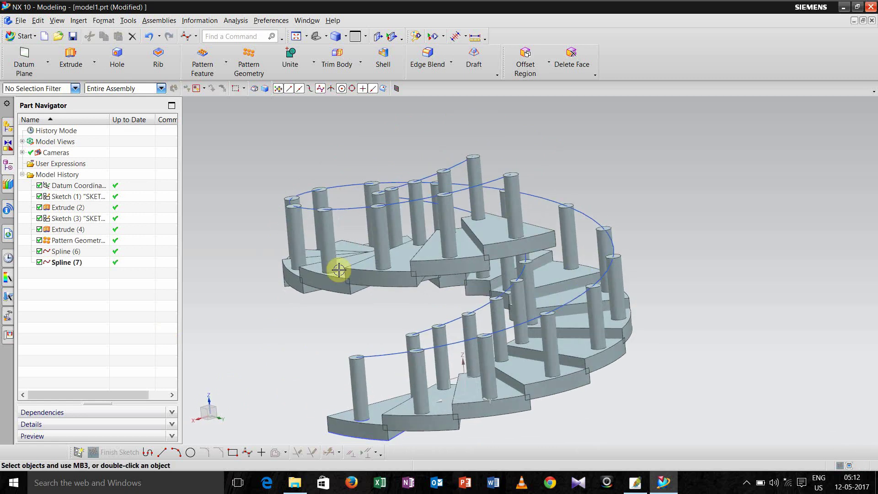
- Create a 20 mm outer-diameter tube along the outer handrail spline
click(79, 21)
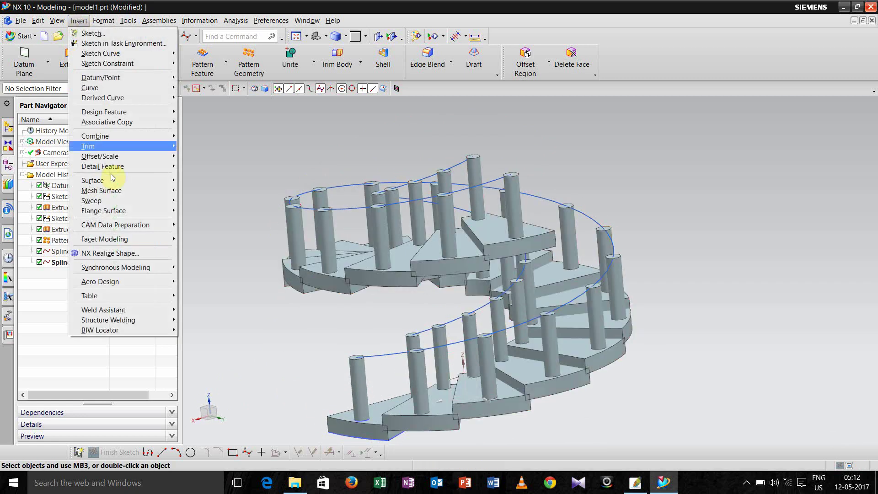
mouse_move(114, 183)
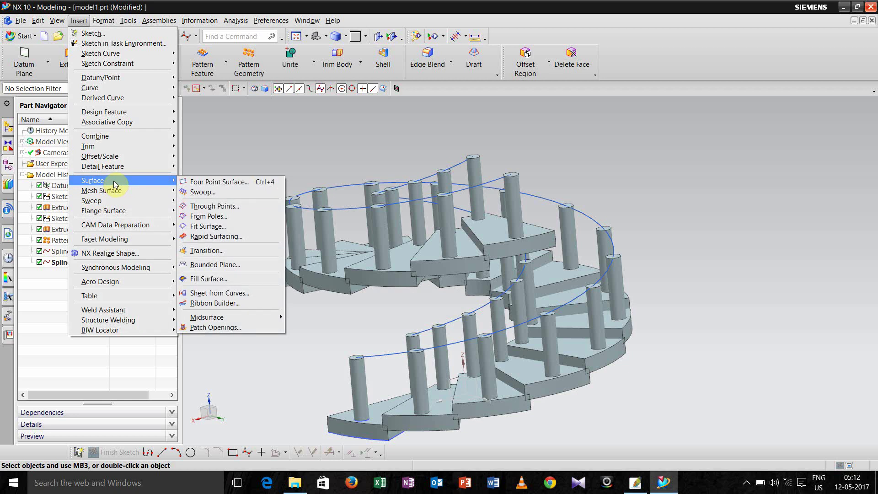
mouse_move(114, 200)
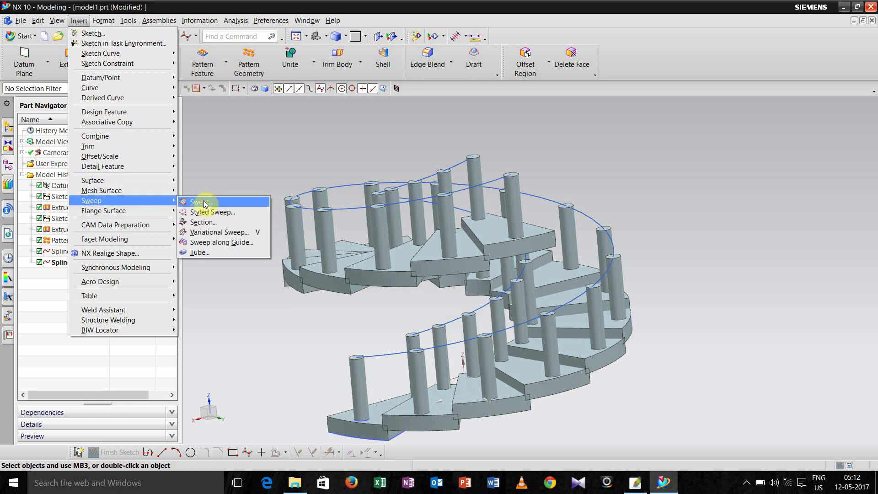
click(207, 253)
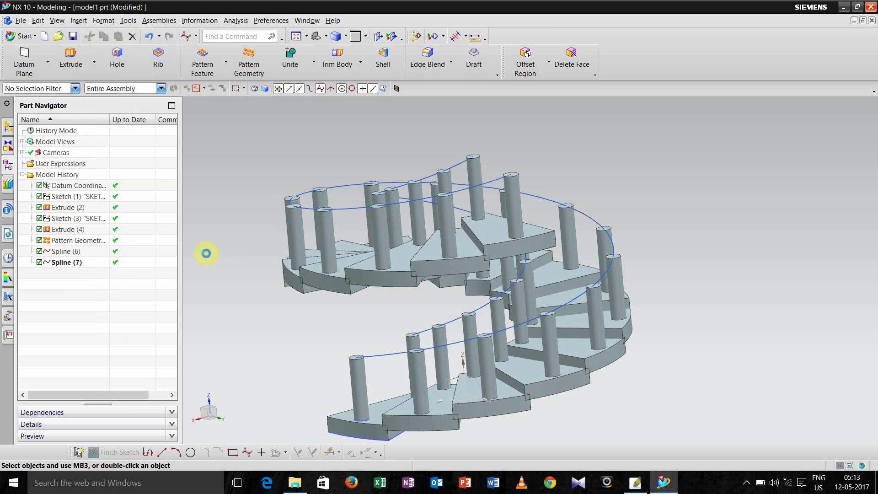
click(385, 356)
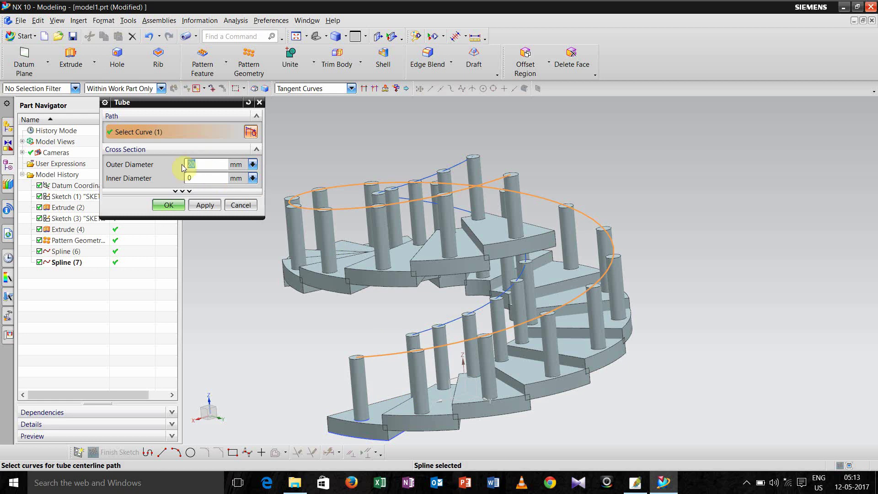
click(196, 206)
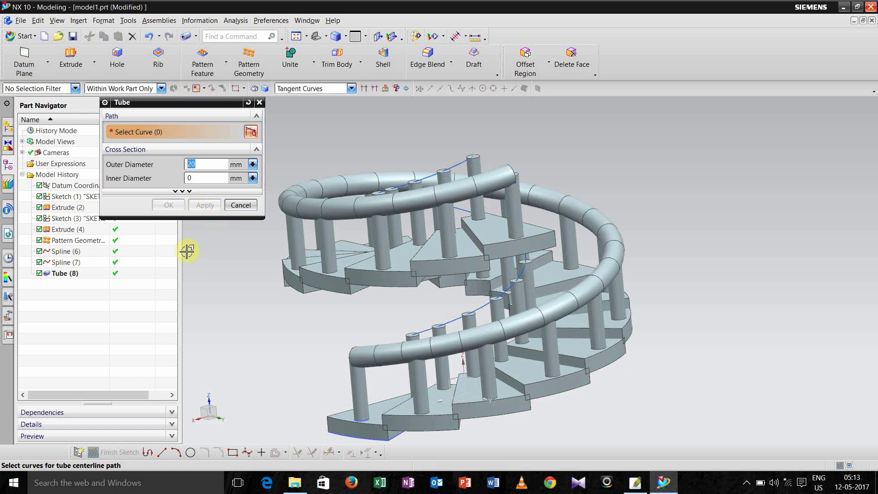
- Switch the tube output setting to Single Segment
click(182, 193)
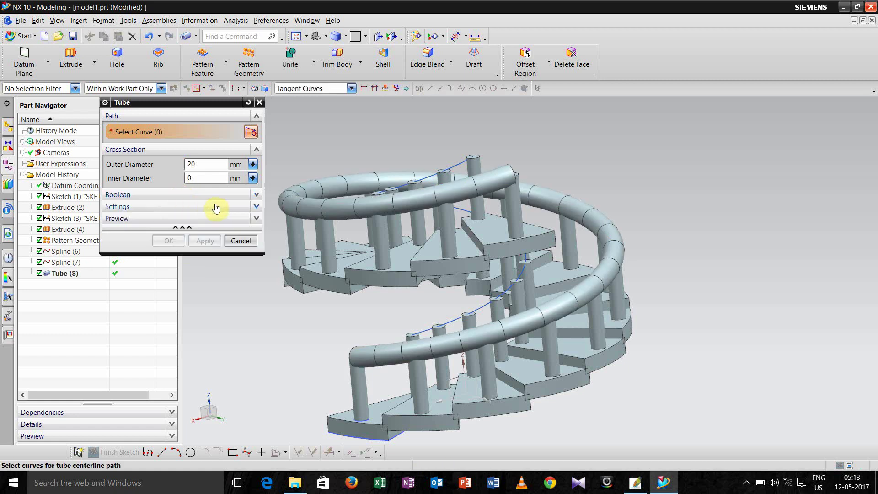
click(256, 208)
click(253, 222)
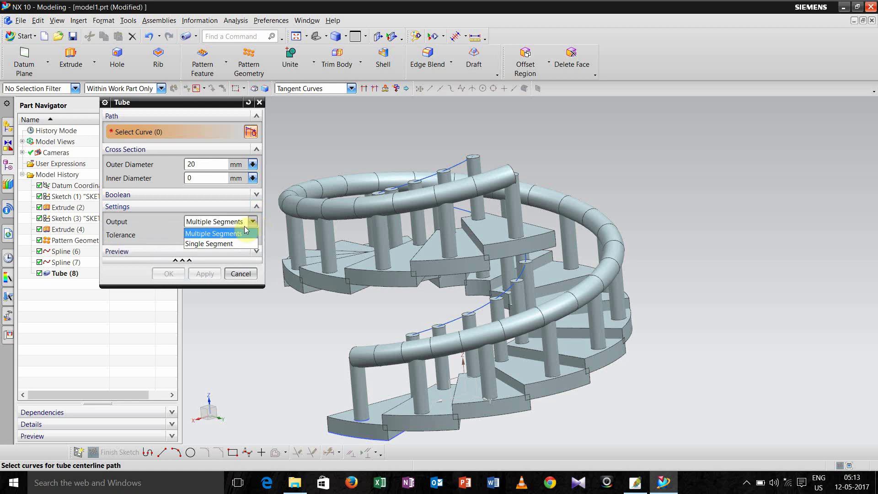
click(210, 244)
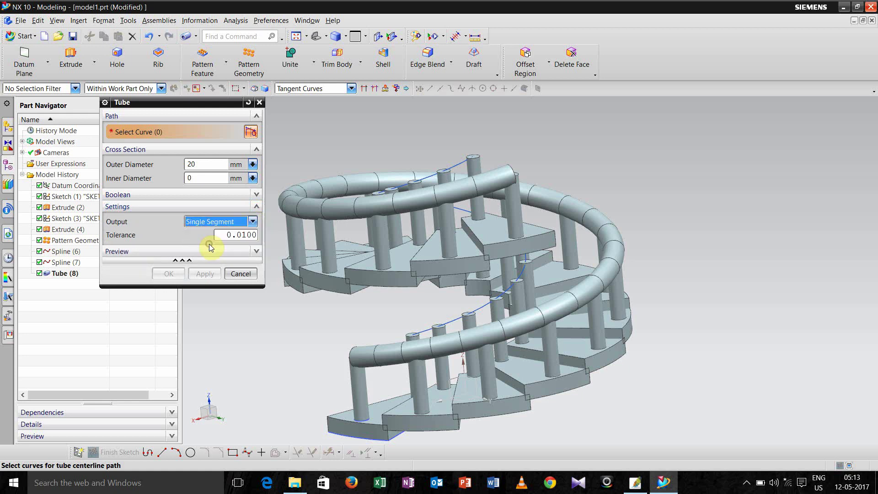
- Close the Tube dialog and re-edit Tube (8) to Single Segment output
click(237, 274)
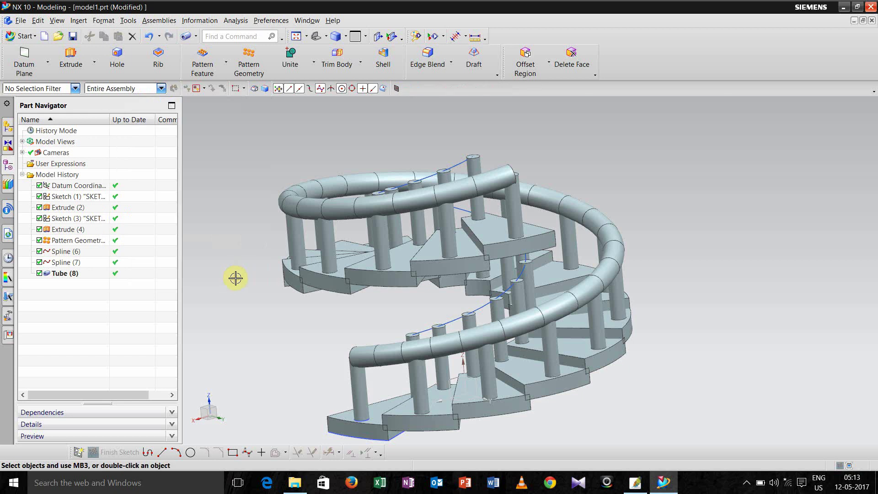
double_click(84, 273)
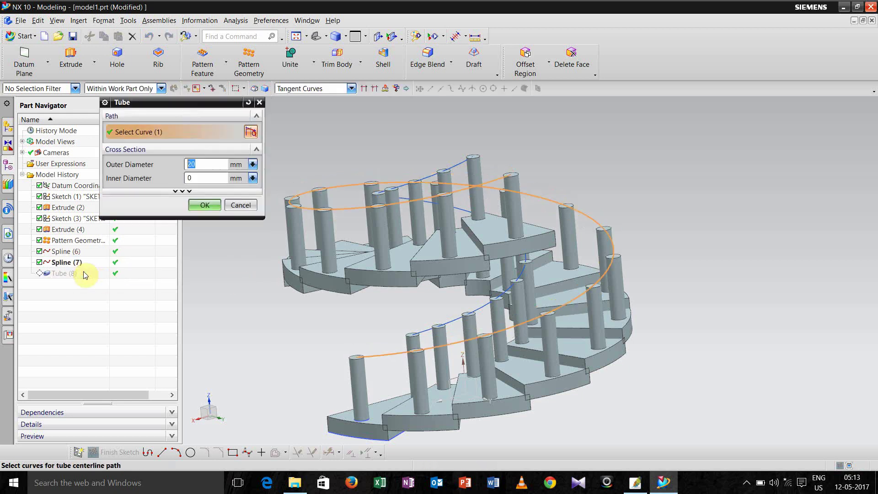
click(185, 191)
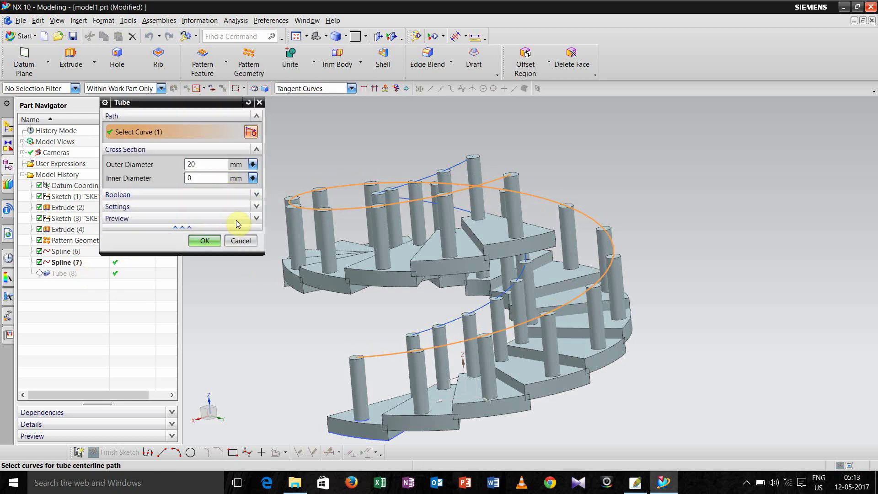
click(247, 208)
click(252, 222)
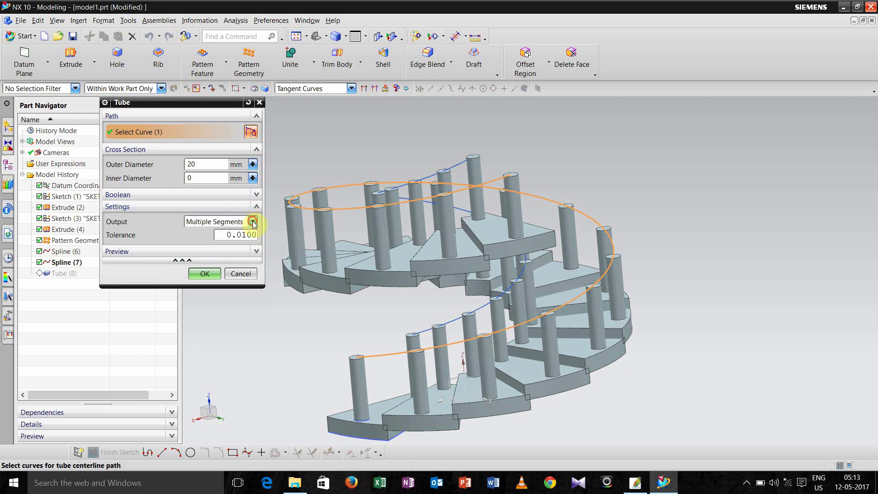
click(219, 241)
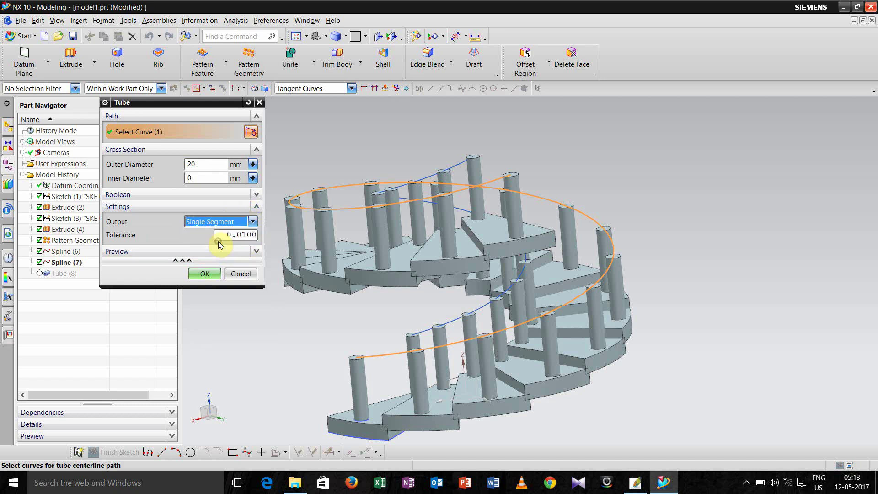
click(210, 274)
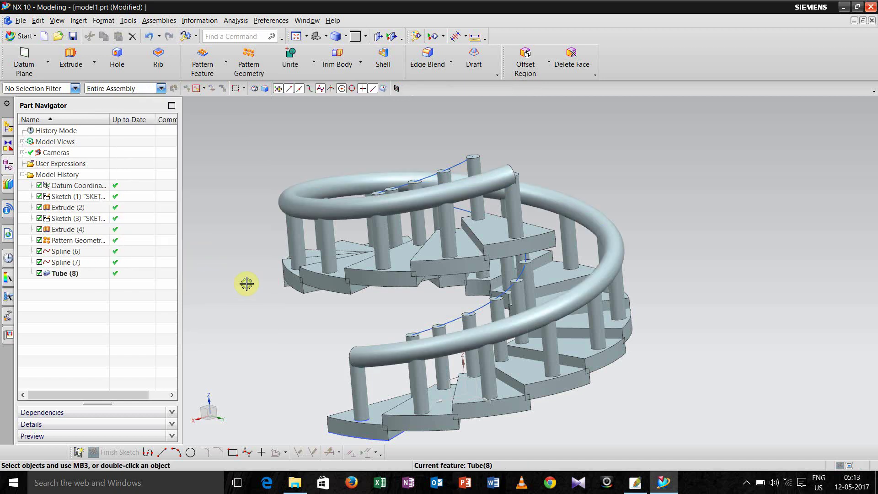
mouse_move(246, 284)
middle_down()
mouse_move(278, 284)
mouse_move(257, 276)
mouse_move(265, 282)
mouse_move(254, 285)
middle_up()
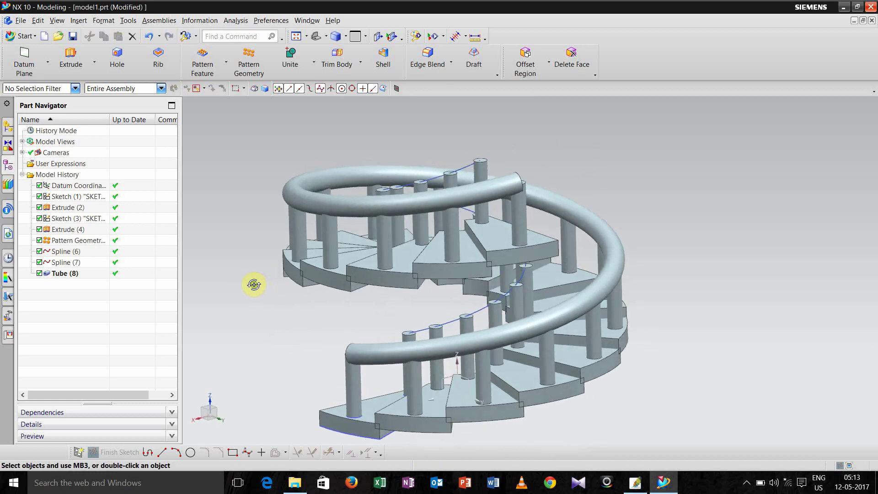
- Change Tube (8)'s outer diameter to 15 mm
double_click(68, 273)
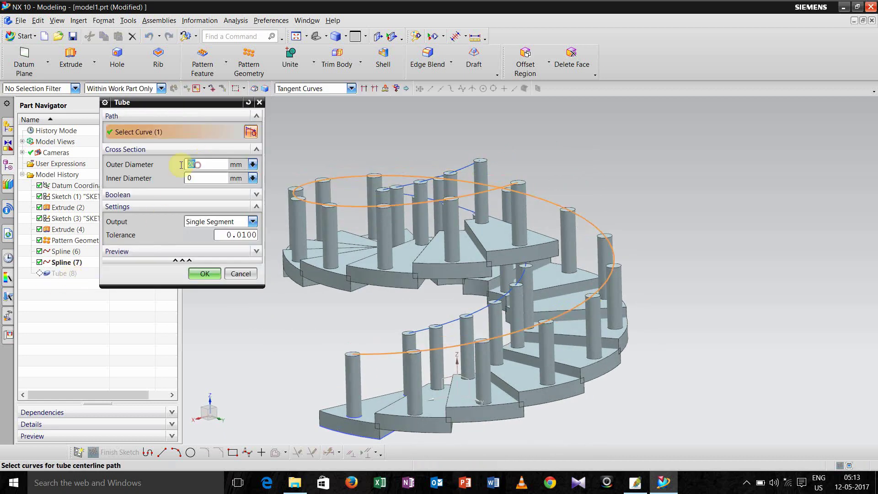
text(15)
click(204, 273)
middle_drag(266, 301, 287, 318)
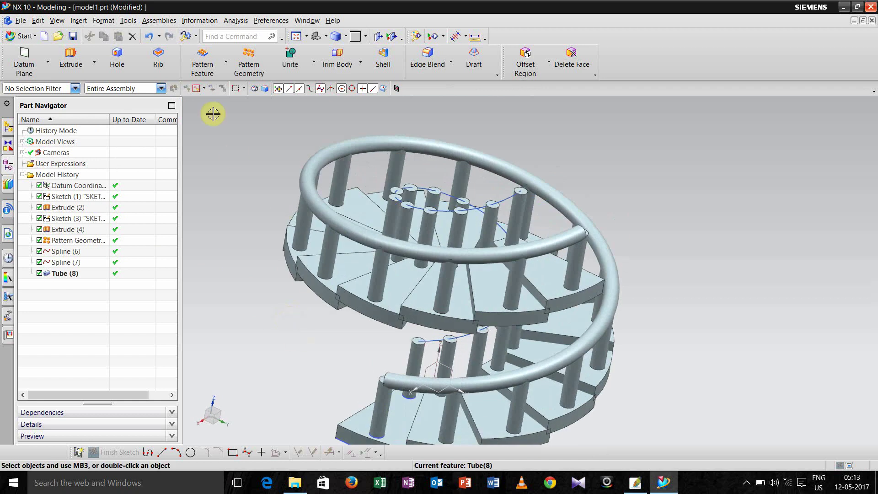
- Add a 30 mm sphere, Sphere (9), centred on the outer handrail's start point
click(76, 21)
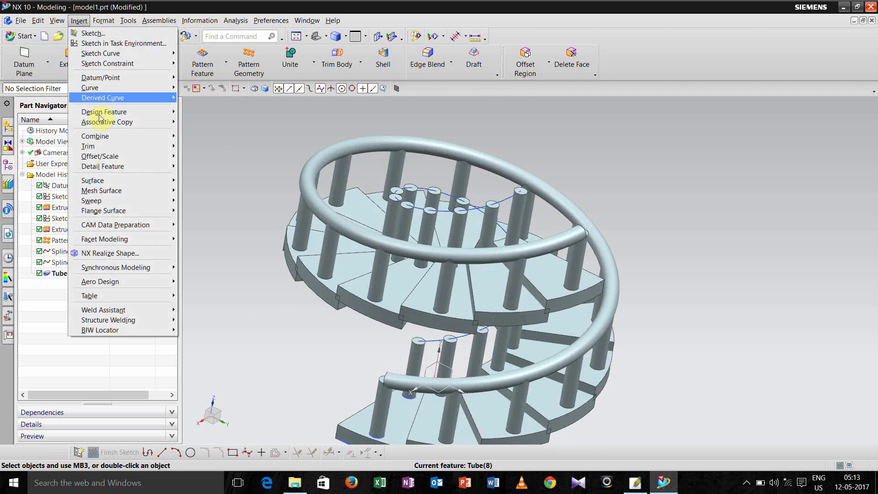
mouse_move(108, 112)
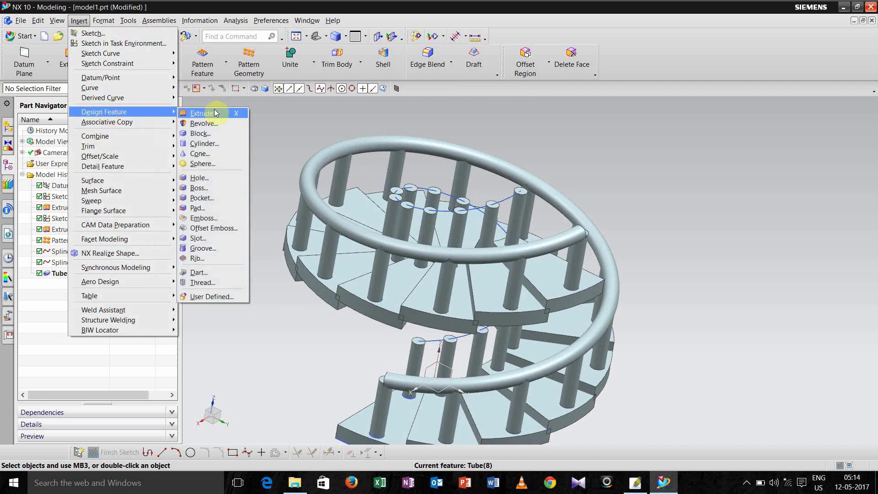
click(207, 168)
middle_drag(267, 323, 341, 352)
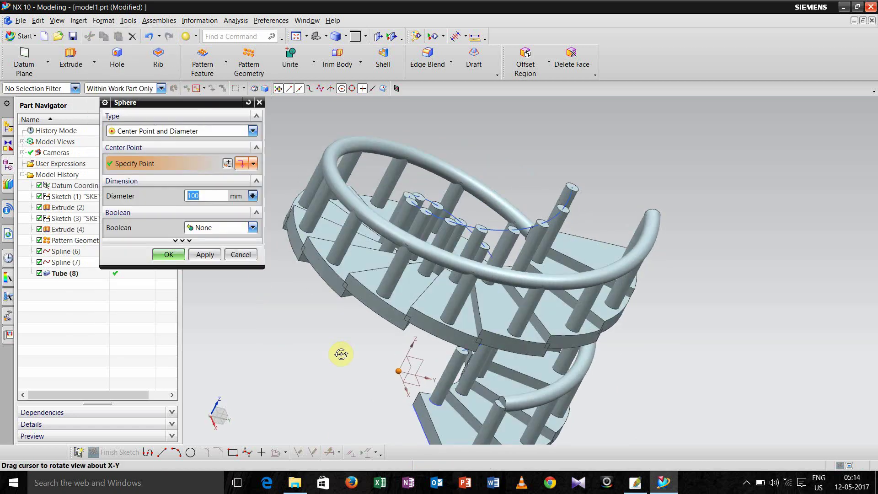
scroll(508, 405, up, 6)
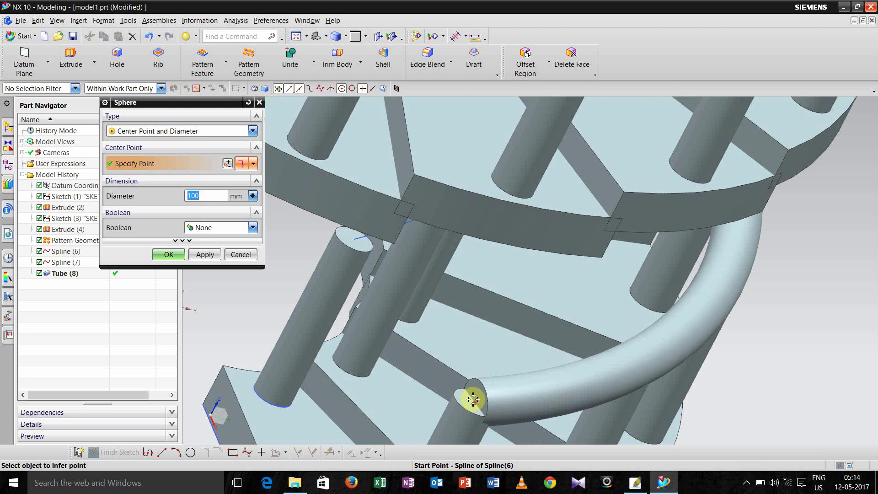
click(473, 399)
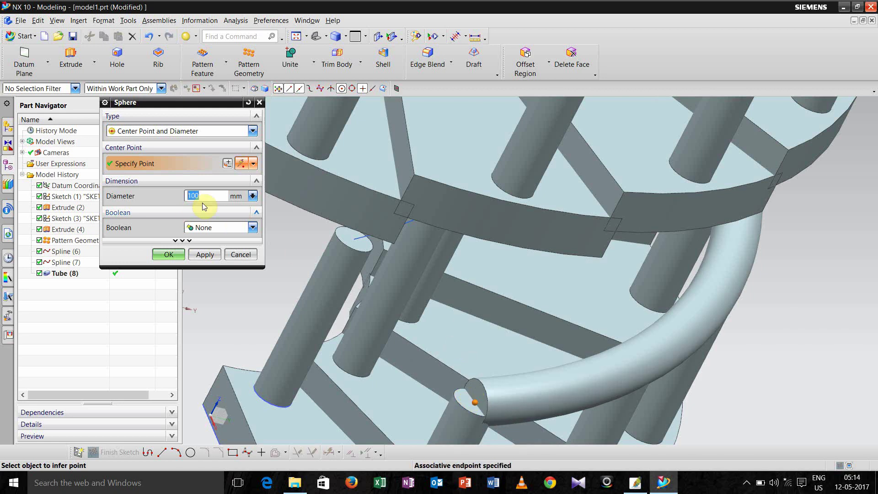
text(30)
click(168, 255)
middle_drag(304, 269, 277, 328)
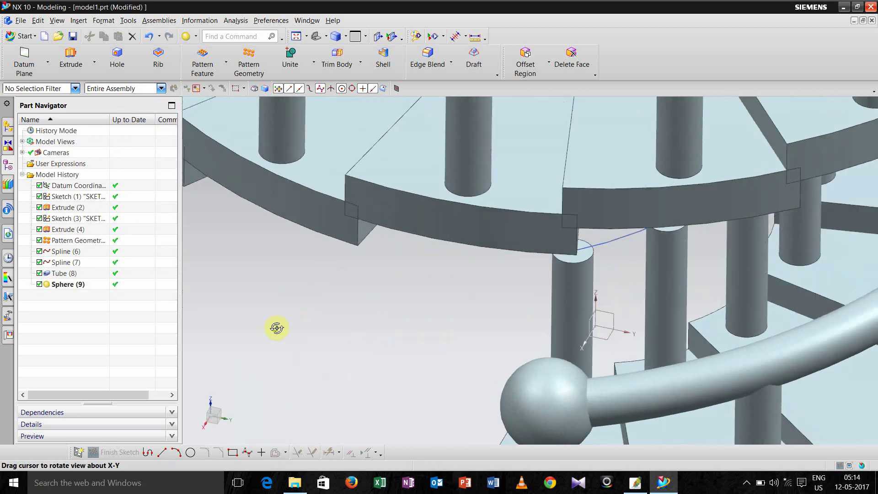
scroll(277, 328, up, 3)
scroll(304, 342, down, 5)
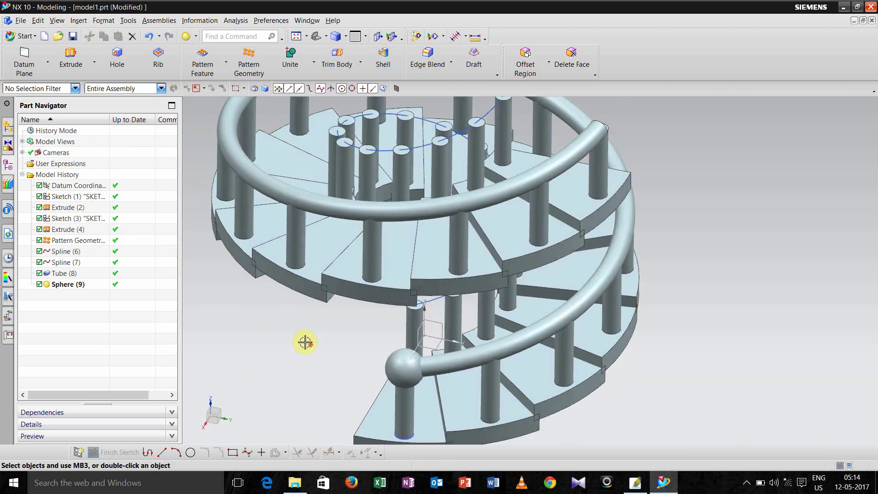
- Add Sphere (10) at the handrail's upper end point
middle_drag(474, 300, 443, 329)
middle_drag(499, 294, 483, 297)
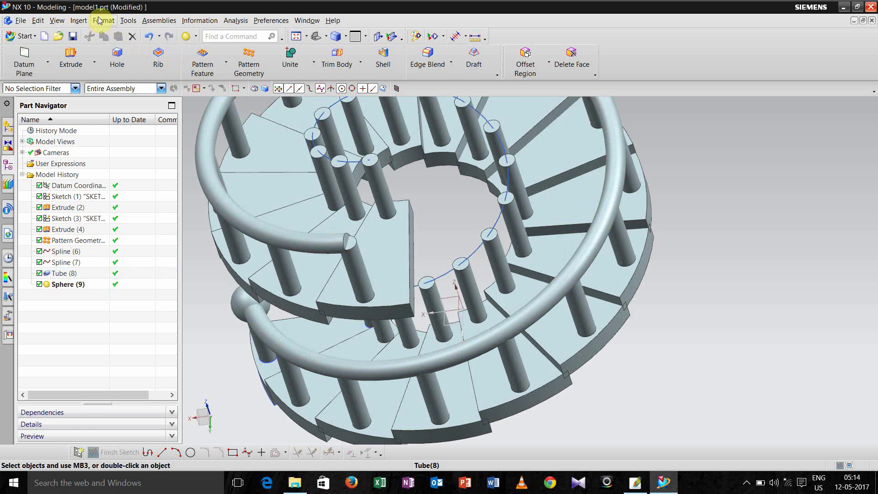
click(79, 20)
mouse_move(170, 116)
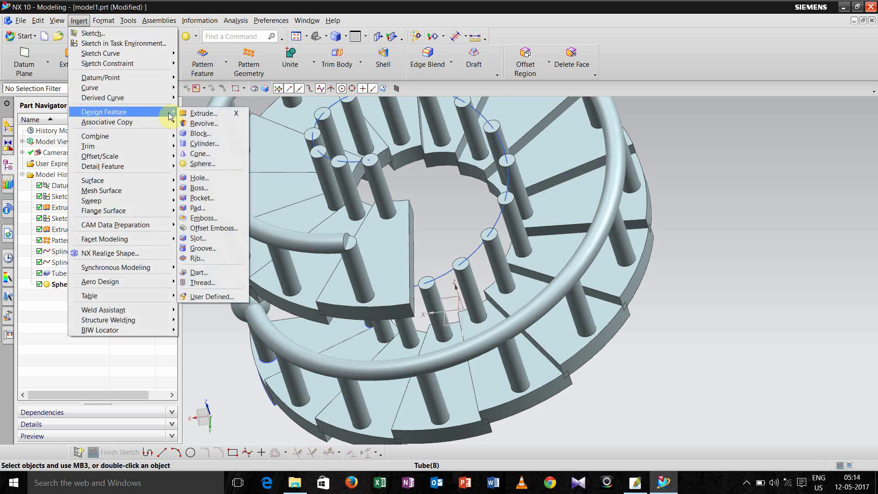
click(206, 164)
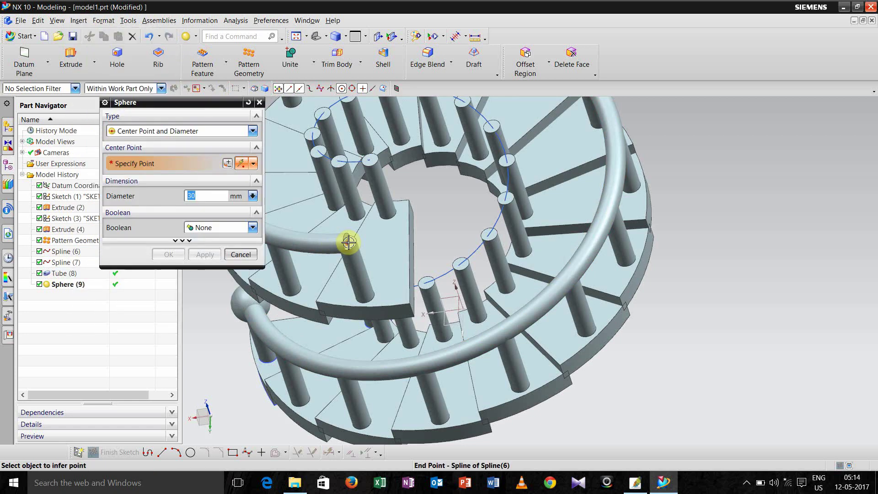
click(347, 242)
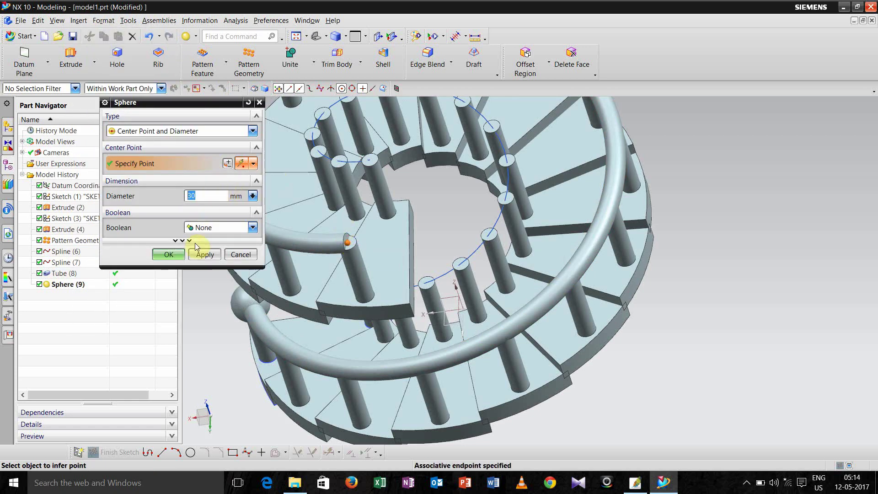
click(173, 255)
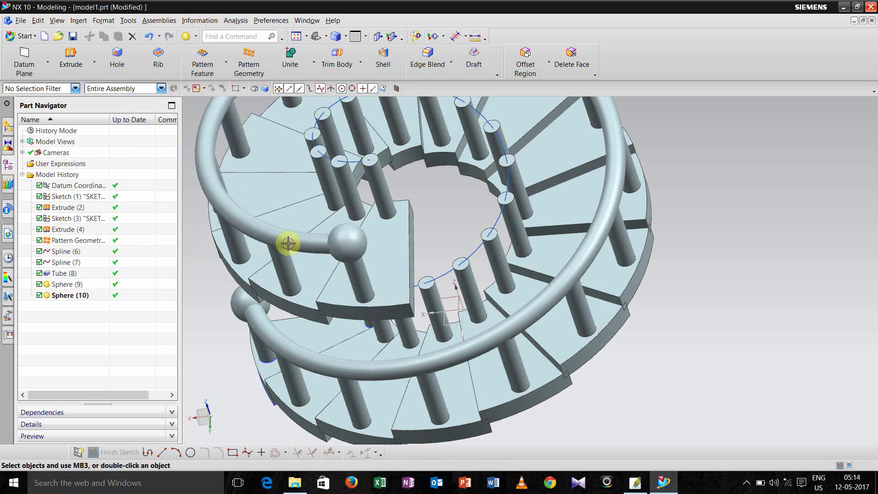
middle_drag(290, 274, 315, 274)
mouse_move(365, 296)
middle_down()
mouse_move(339, 294)
mouse_move(353, 293)
middle_up()
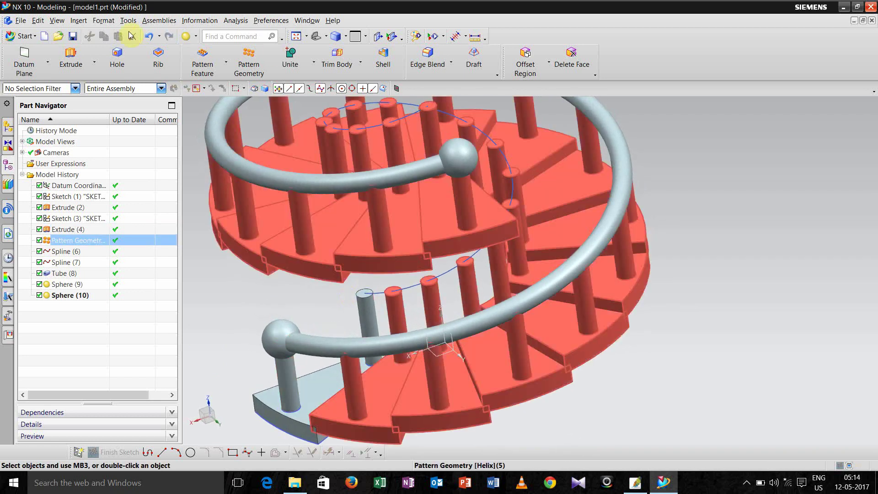
- Build Tube (11) as a single-segment tube along the inner spiral spline, then review and confirm it
click(81, 21)
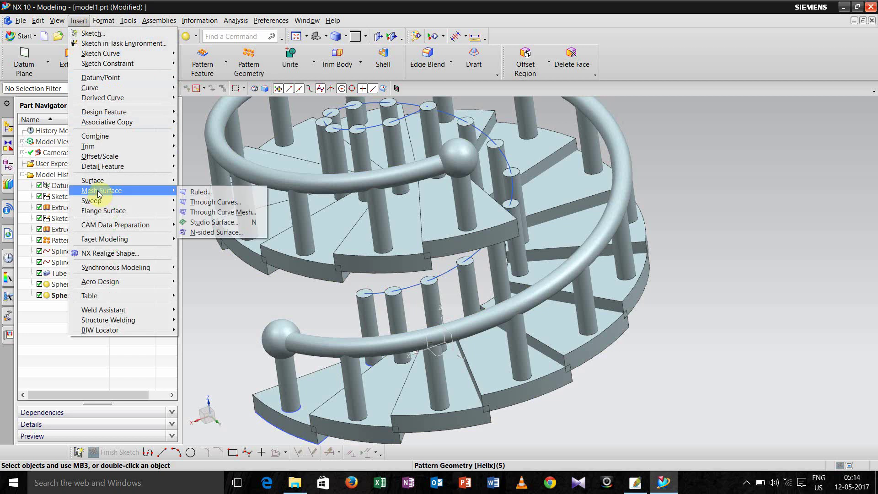
mouse_move(97, 182)
mouse_move(101, 202)
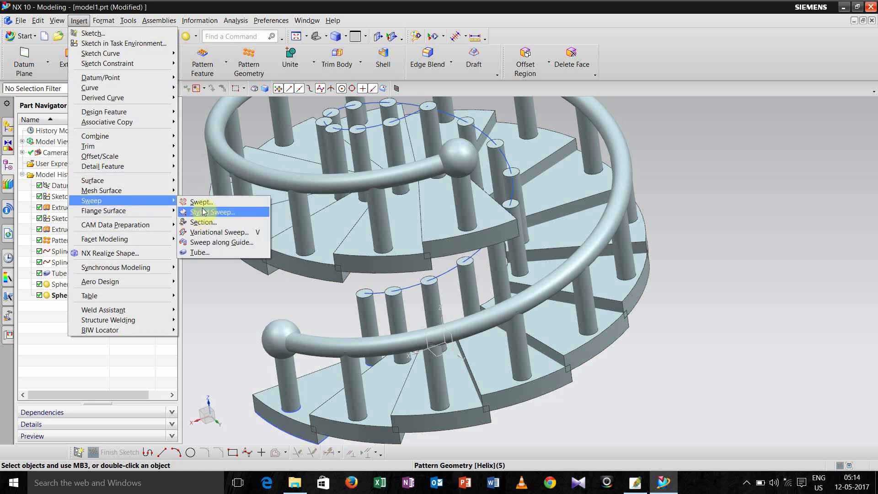
click(209, 251)
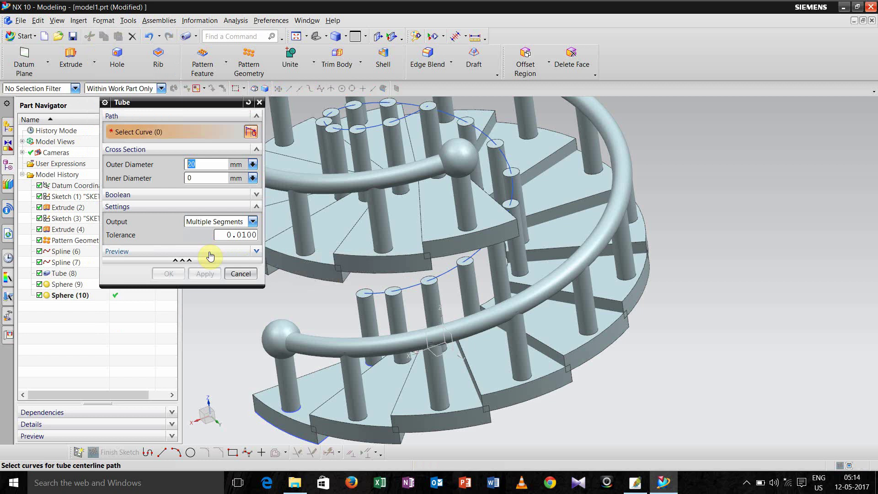
click(412, 289)
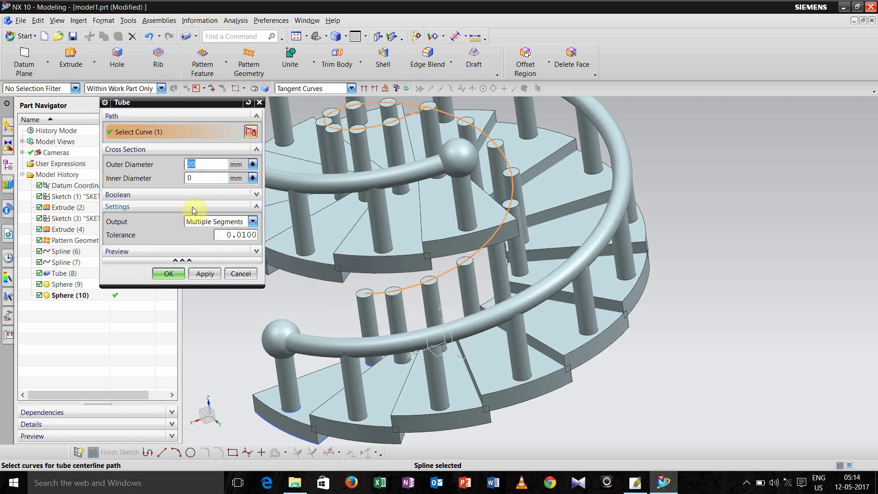
click(252, 221)
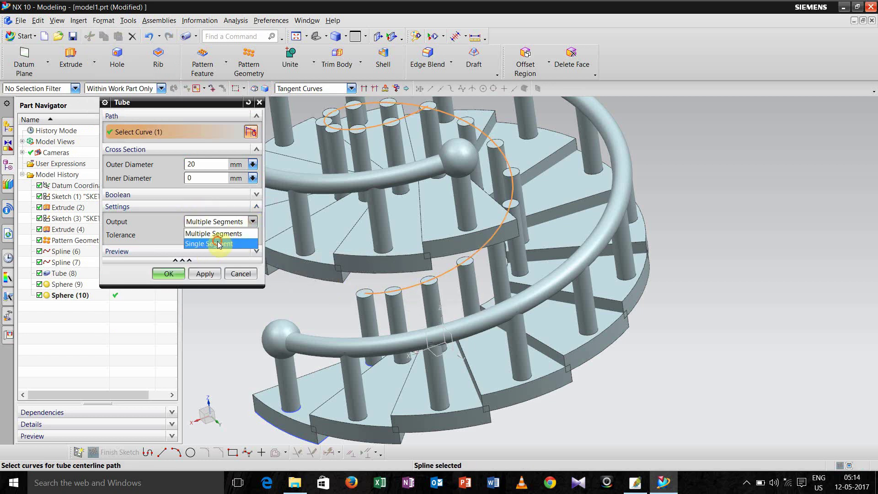
click(214, 240)
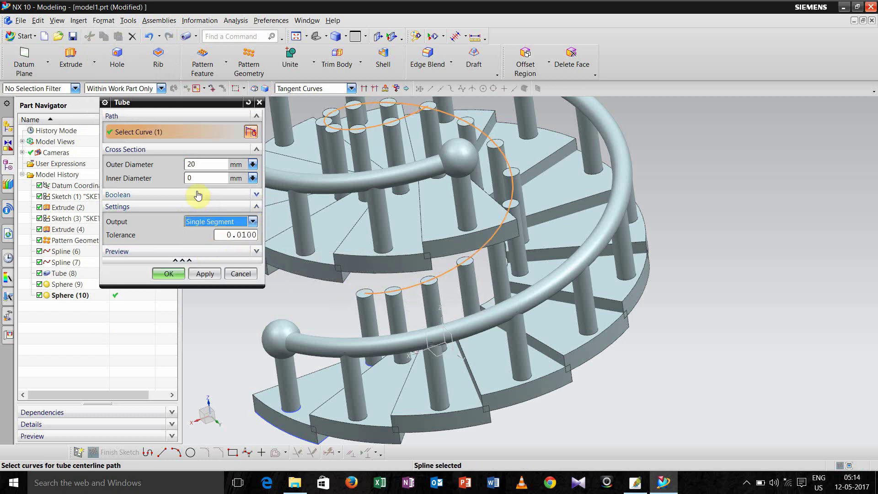
click(168, 273)
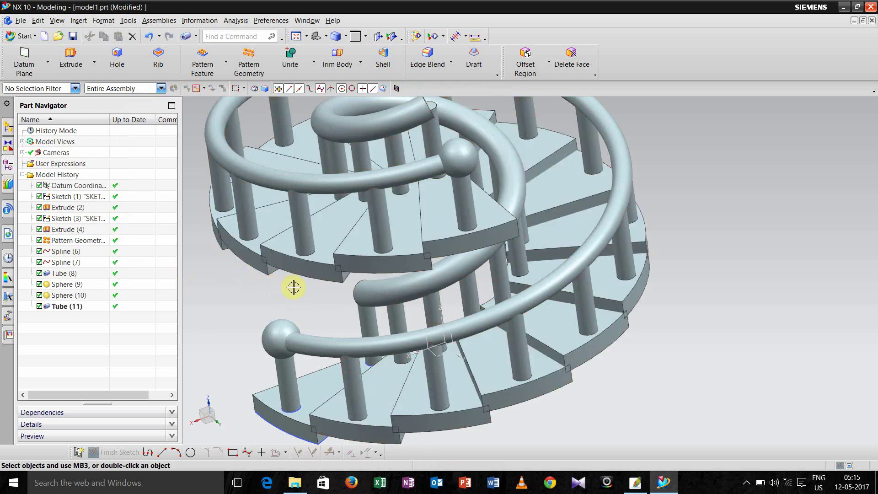
middle_drag(304, 298, 309, 294)
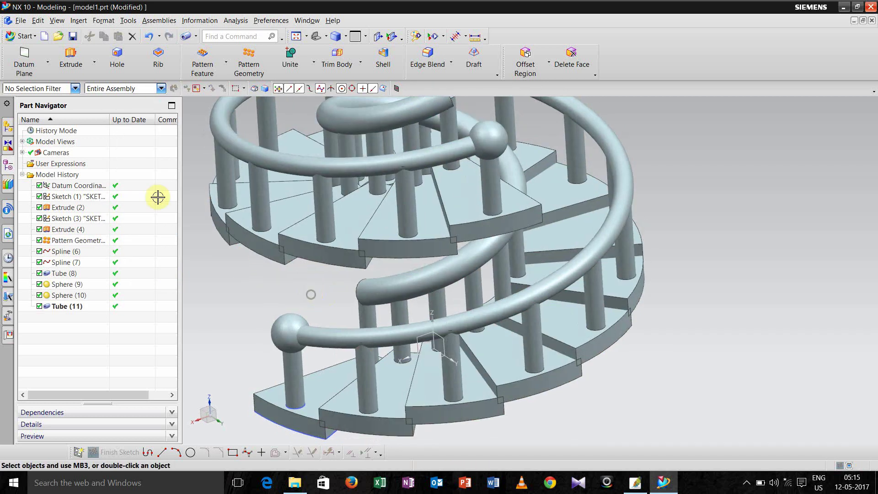
double_click(82, 312)
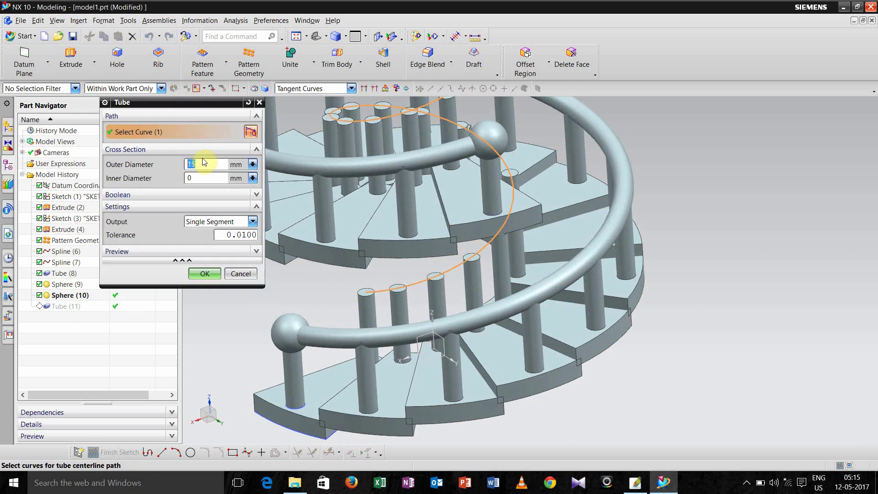
click(203, 276)
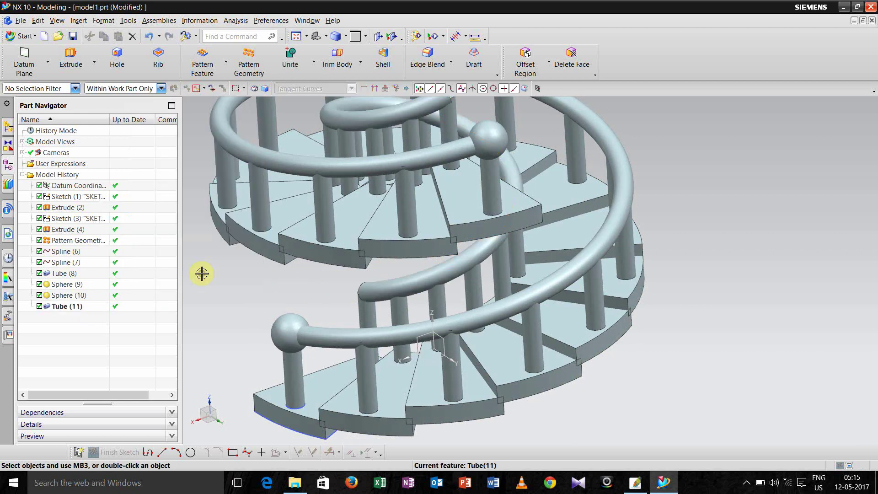
- Place a sphere centred on the lower end of the inner tube handrail
click(76, 21)
mouse_move(124, 114)
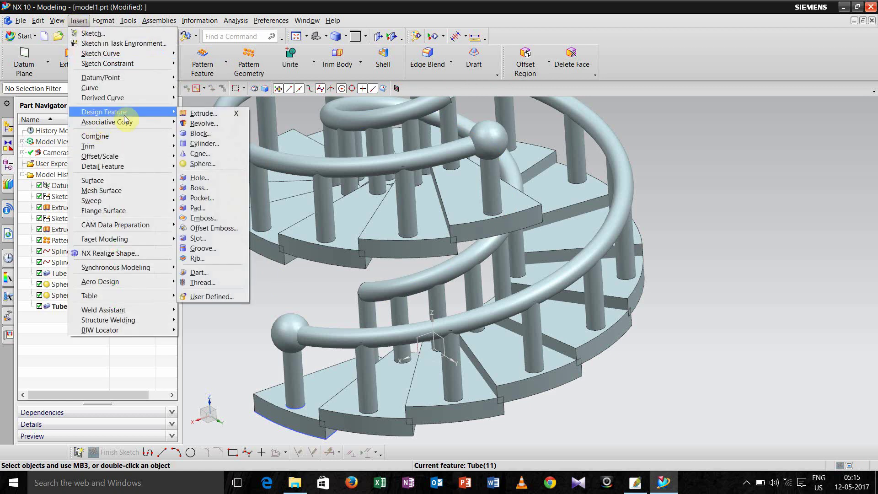
click(195, 165)
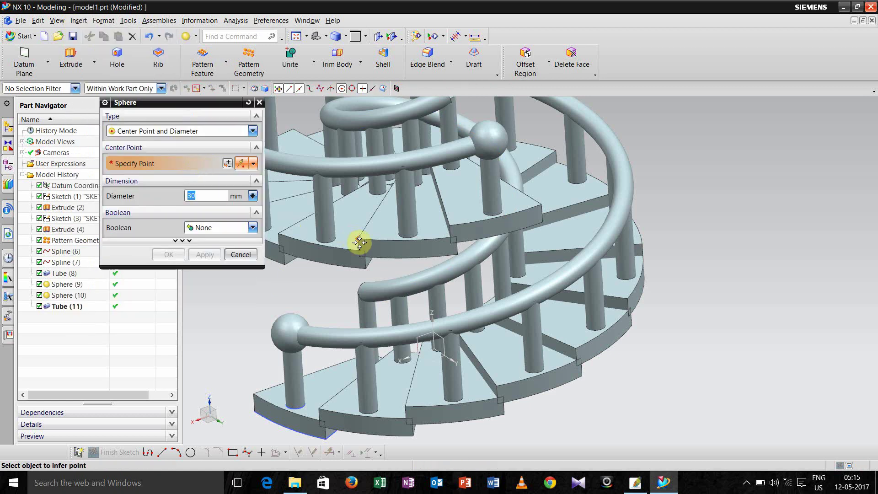
middle_drag(359, 242, 490, 306)
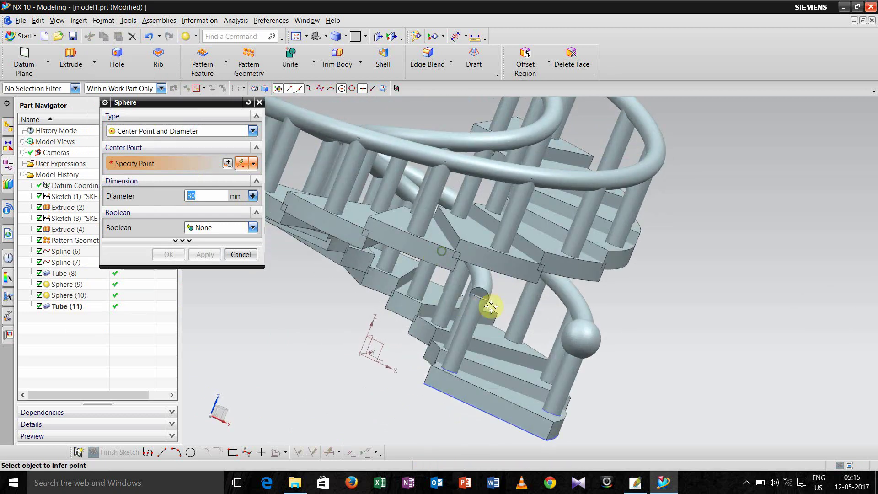
scroll(480, 306, up, 4)
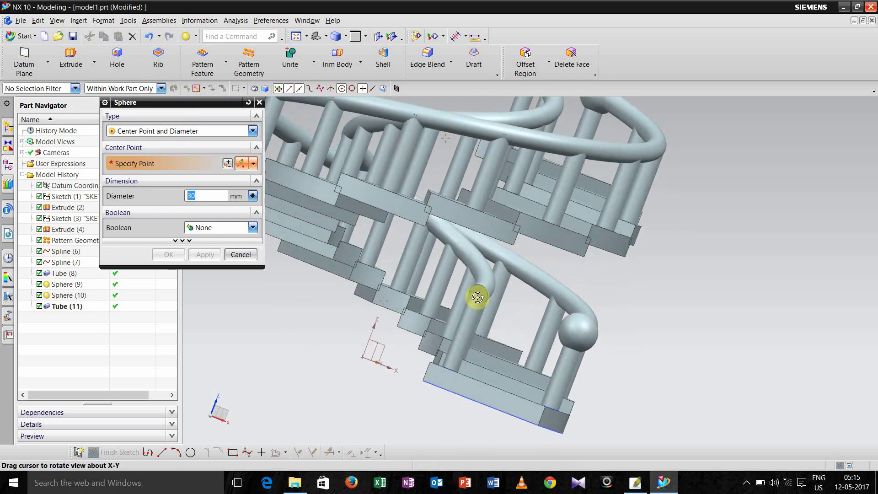
scroll(473, 302, down, 1)
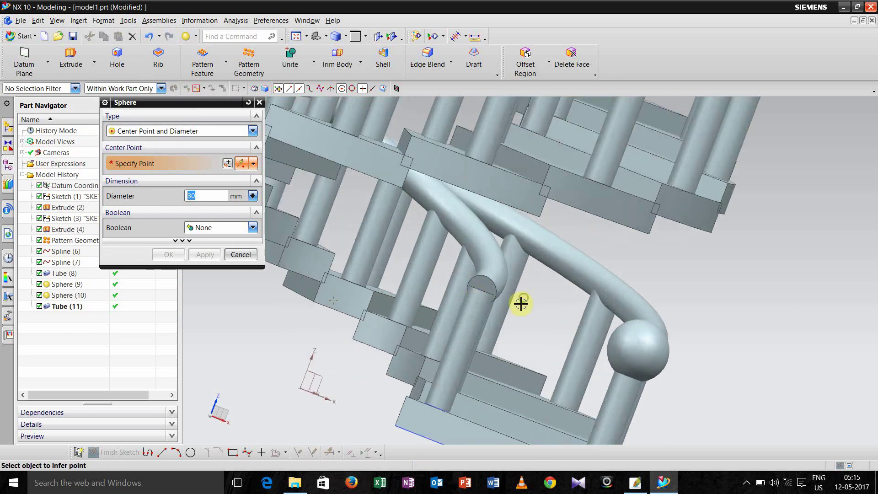
middle_drag(521, 300, 499, 304)
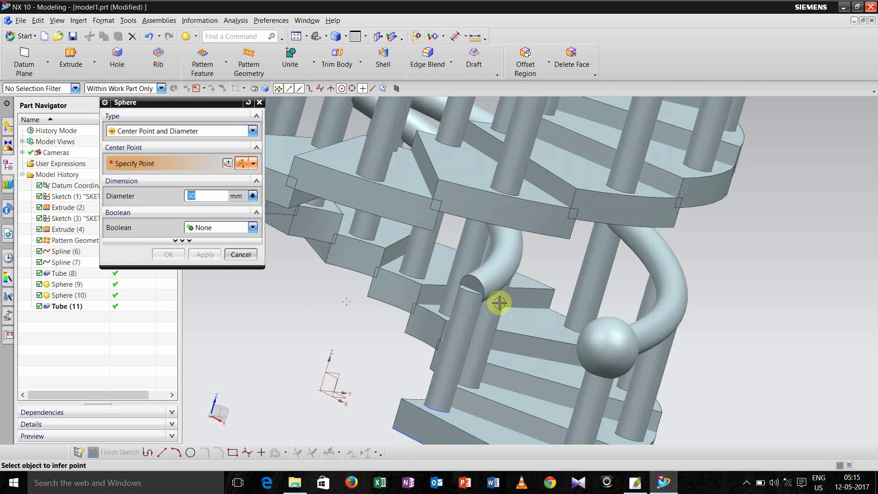
click(473, 289)
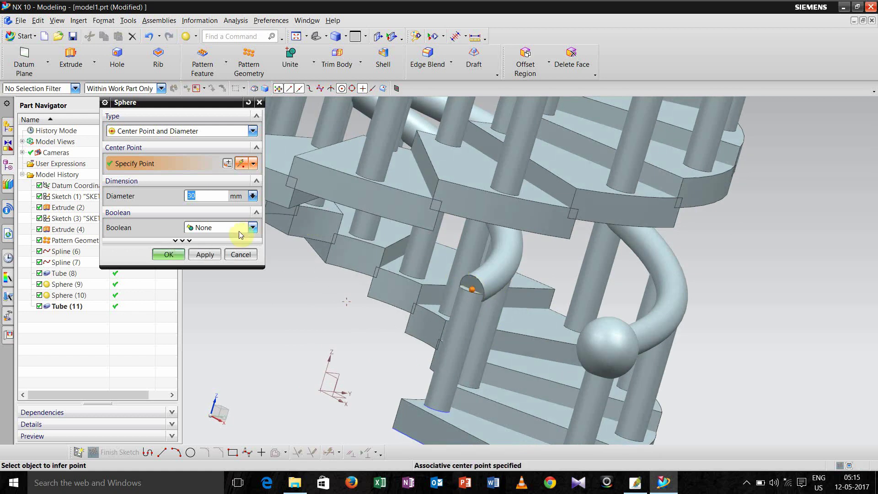
click(167, 254)
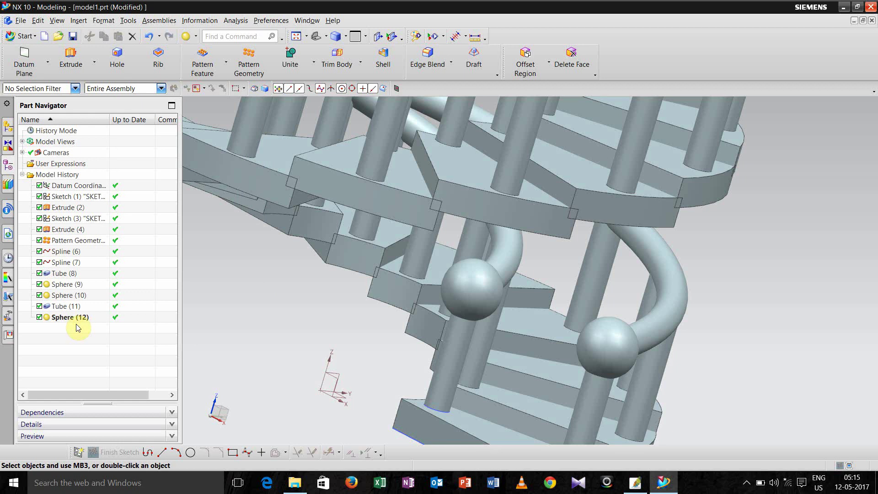
- Re-edit Sphere (12) to a smaller diameter than the outer knobs
double_click(77, 320)
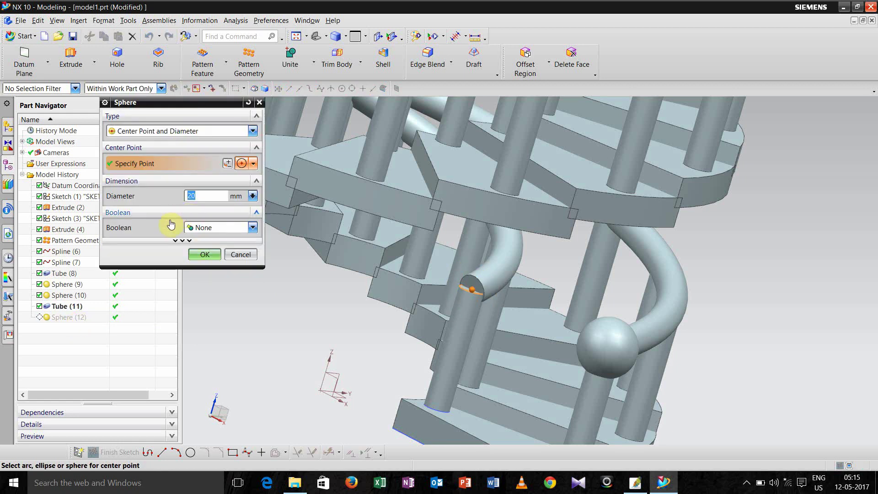
click(204, 254)
middle_drag(268, 301, 249, 303)
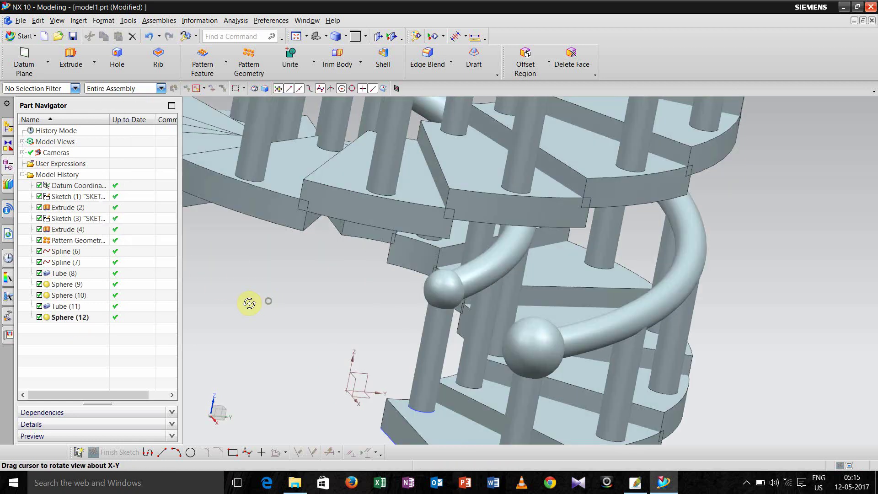
- Shrink Sphere (9) on the outer handrail's lower end from 30 to 20 mm diameter
click(77, 295)
click(77, 285)
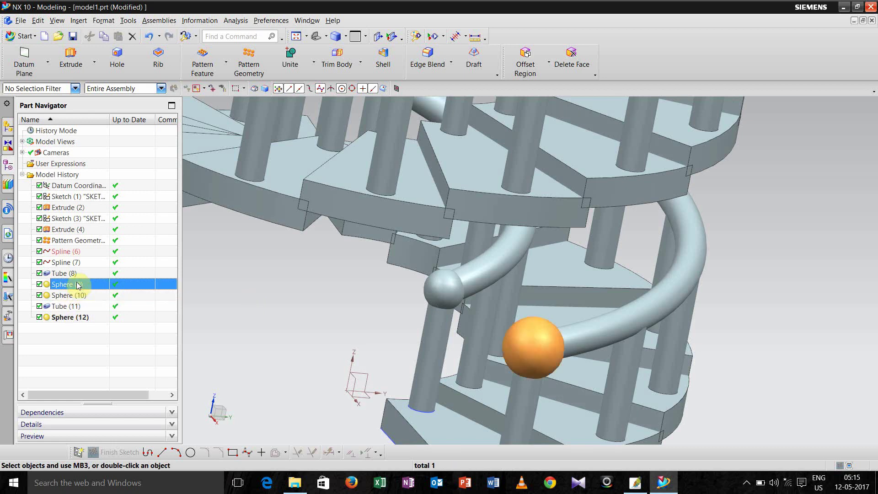
double_click(77, 285)
text(20)
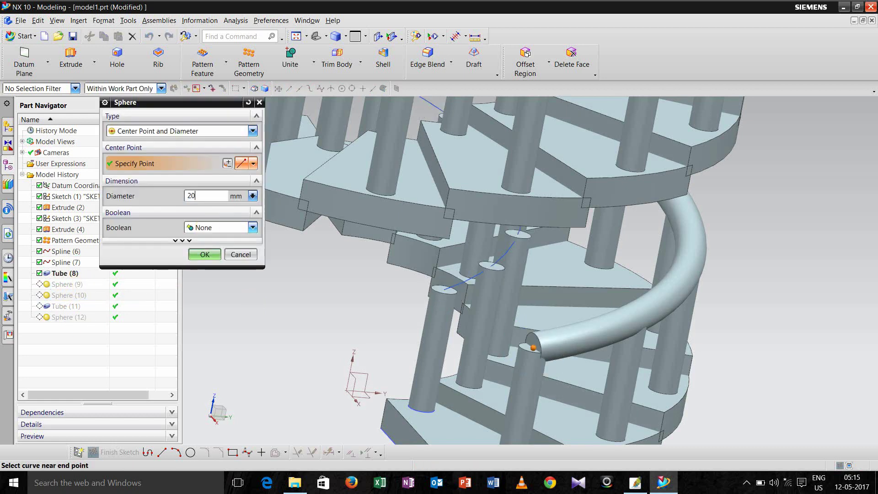
key(Return)
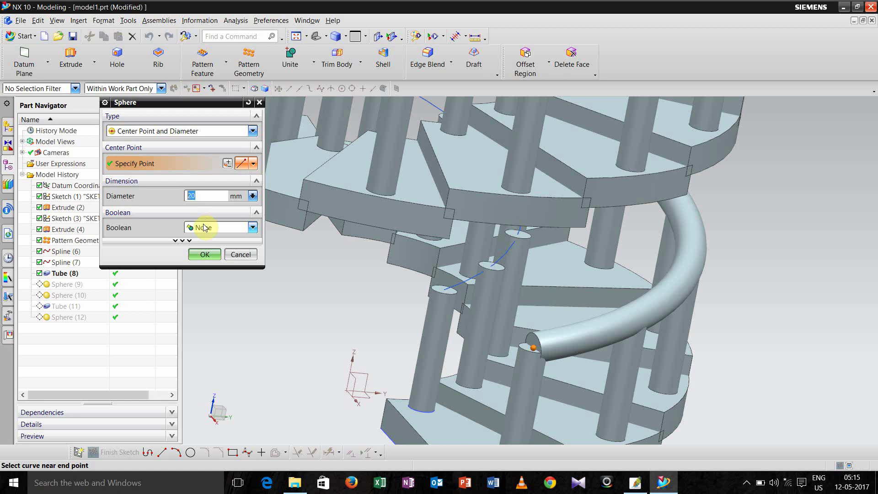
click(204, 255)
middle_drag(235, 298, 361, 315)
scroll(361, 315, down, 5)
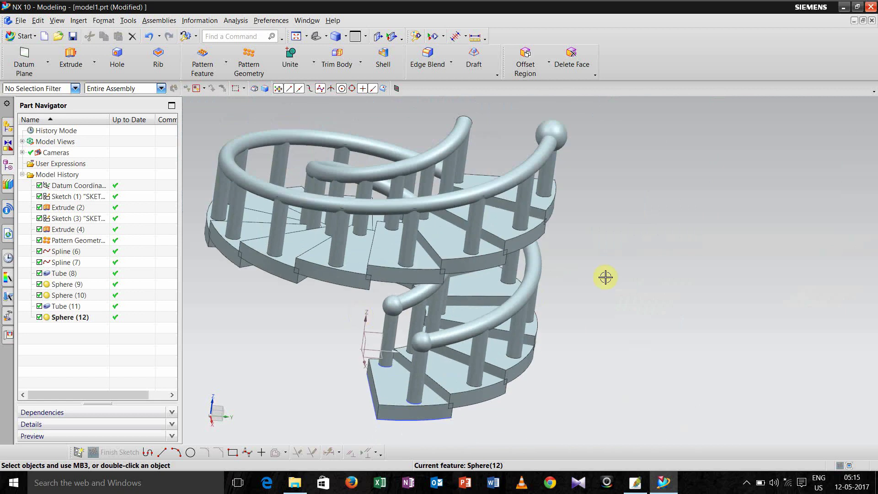
middle_drag(605, 277, 569, 314)
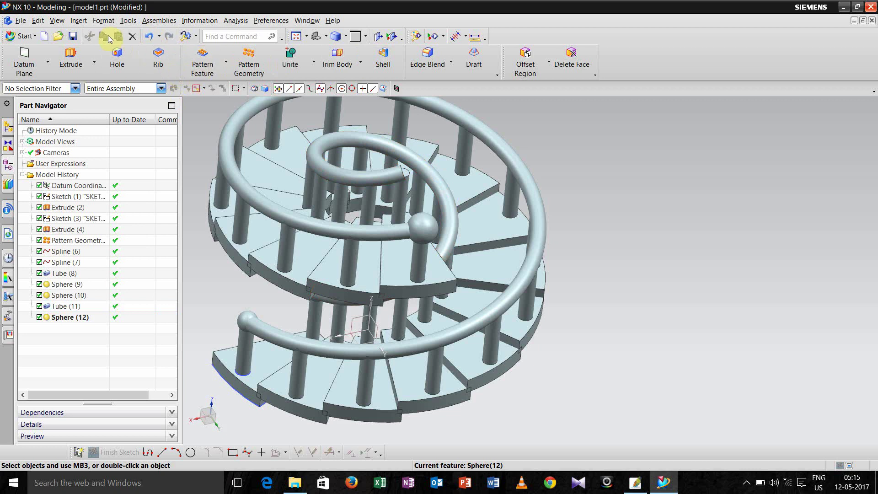
- Add a 20 mm sphere centred on Spline (7)'s end point, capping the inner handrail's upper end
click(79, 20)
mouse_move(120, 126)
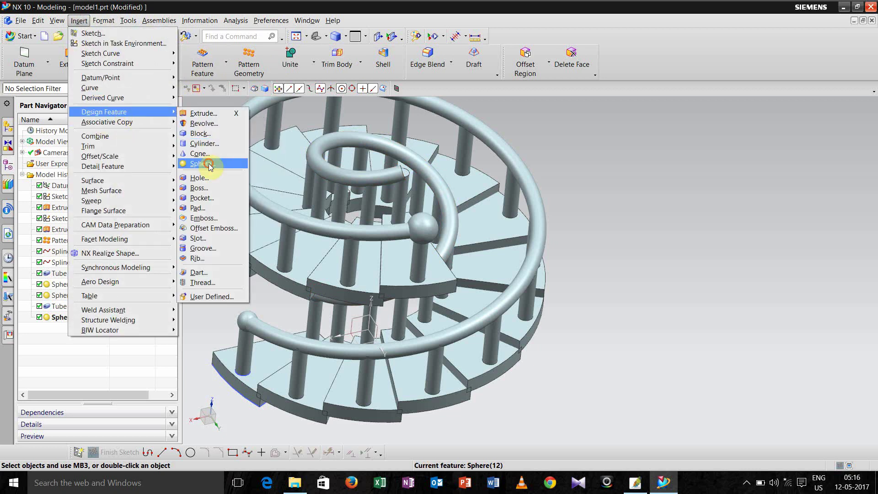
click(209, 164)
scroll(406, 203, down, 3)
mouse_move(406, 202)
middle_down()
mouse_move(390, 198)
mouse_move(390, 206)
middle_up()
scroll(367, 215, down, 2)
scroll(368, 220, up, 6)
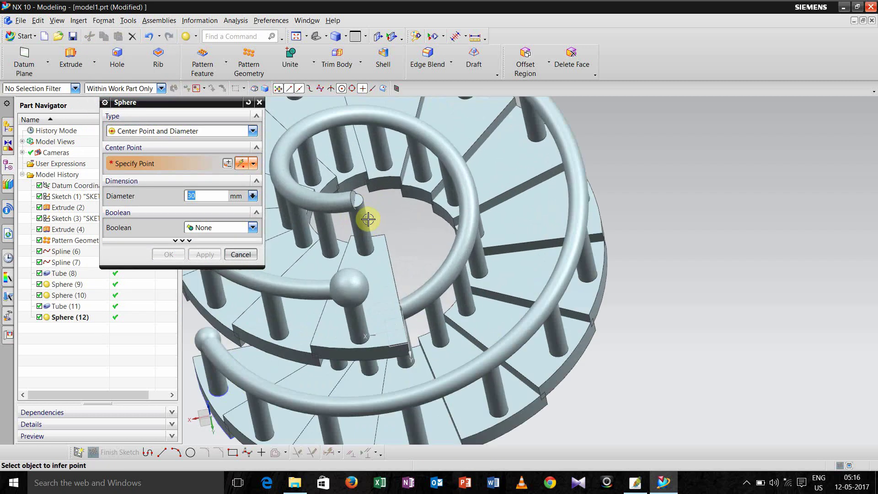
click(349, 189)
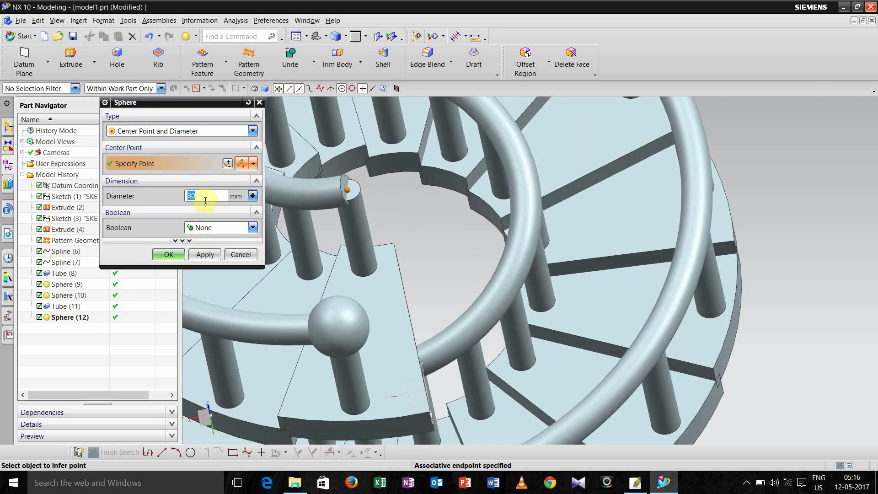
click(164, 256)
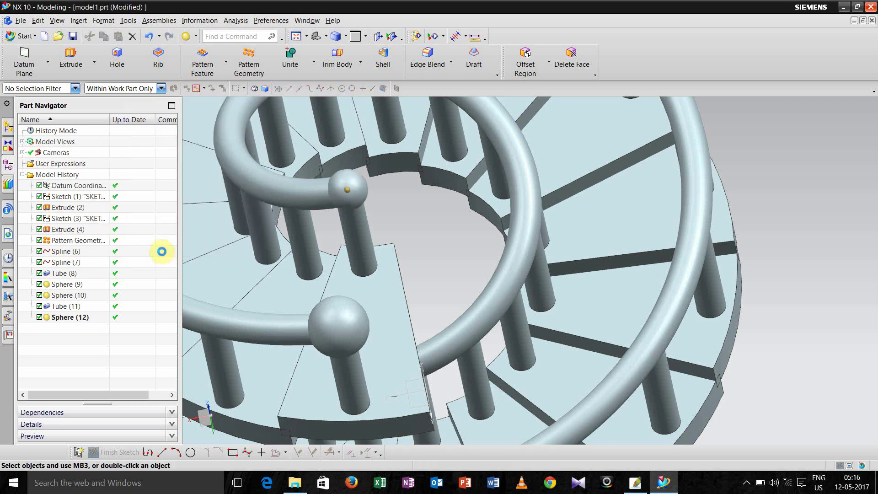
- Change Sphere (10) on the outer handrail's upper end to a 20 mm diameter
click(72, 287)
click(80, 295)
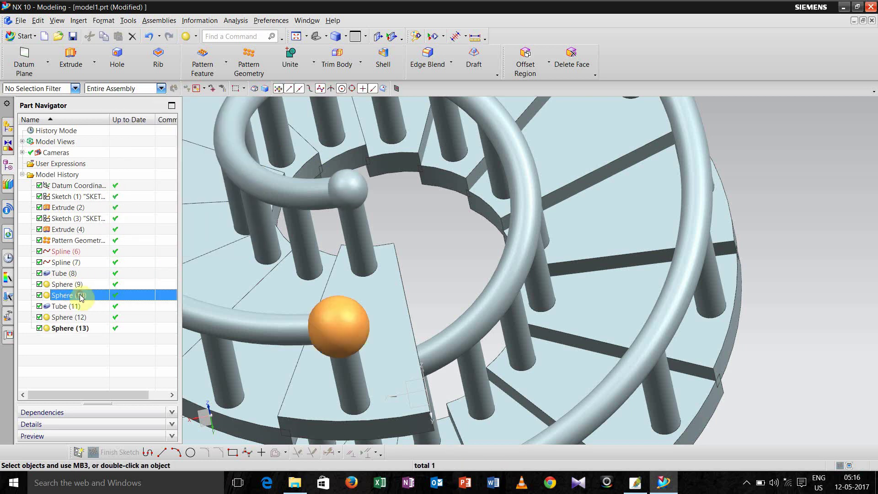
double_click(80, 296)
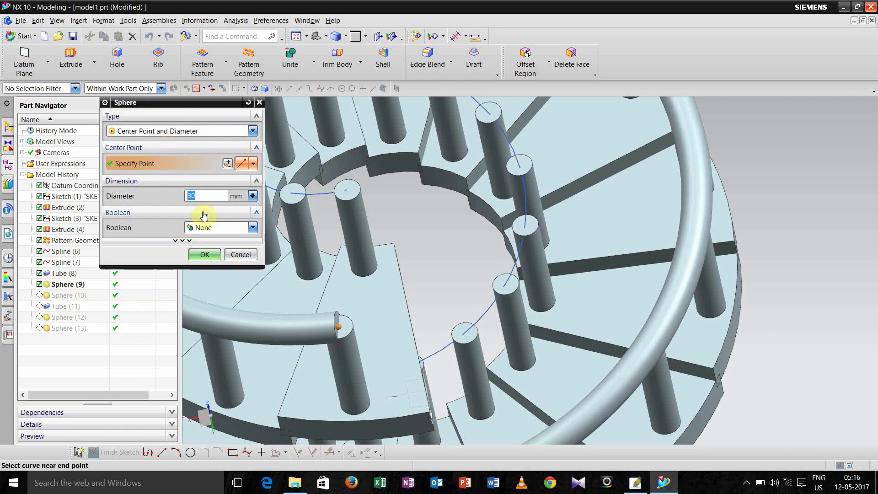
click(205, 255)
scroll(457, 280, down, 4)
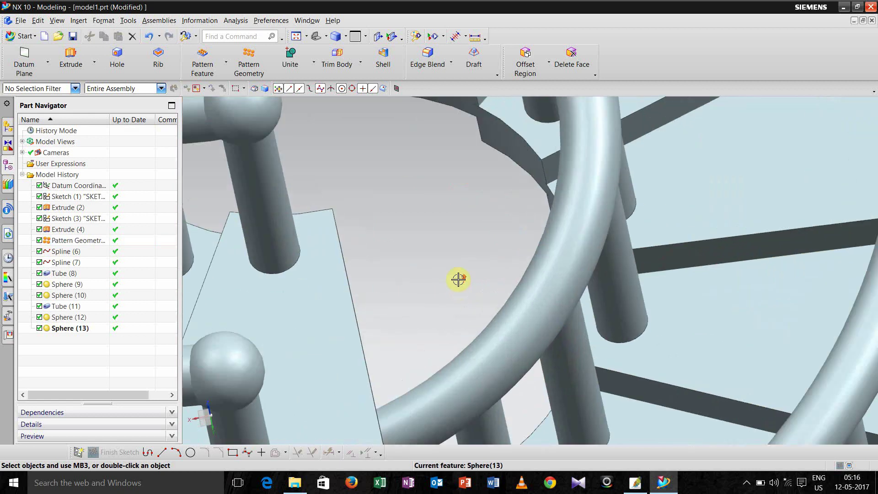
scroll(458, 279, up, 3)
scroll(458, 279, up, 2)
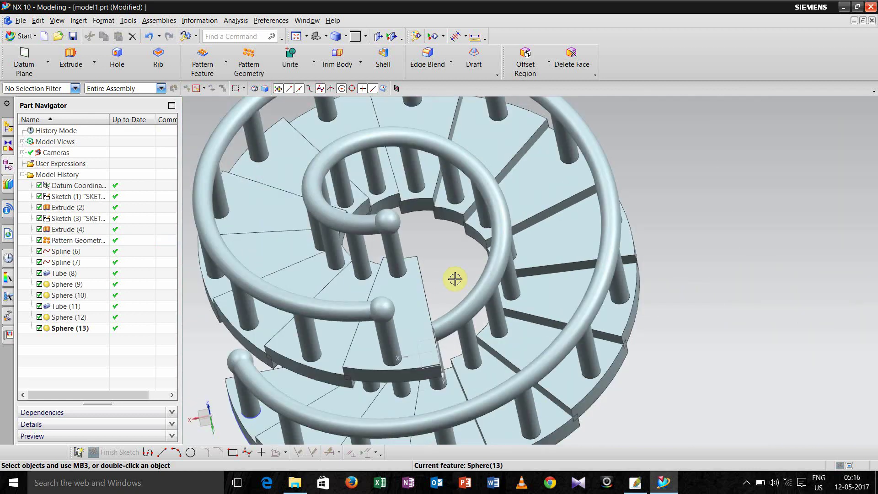
middle_drag(439, 286, 464, 259)
middle_drag(249, 307, 284, 306)
middle_drag(335, 372, 357, 369)
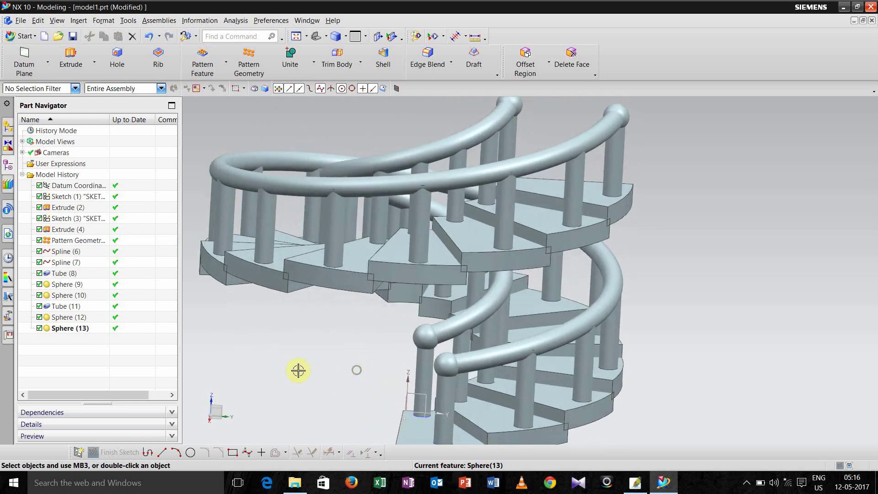
middle_drag(759, 318, 739, 325)
scroll(737, 328, down, 2)
scroll(737, 328, up, 3)
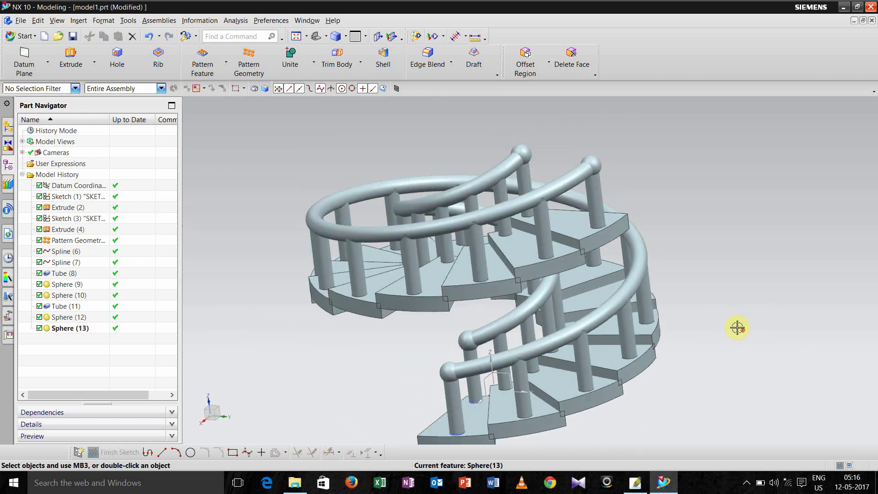
- Render the staircase in True Shading, orbit it, and move the shading palette below the model
right_click(288, 351)
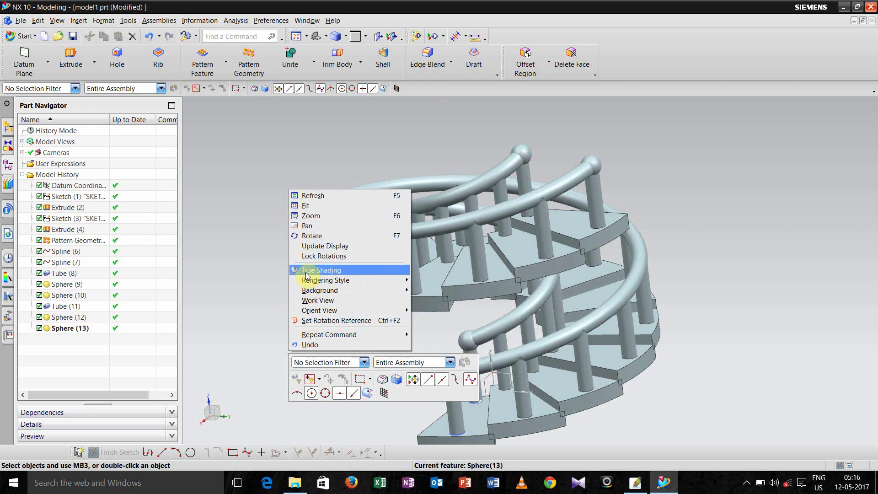
mouse_move(308, 280)
middle_drag(305, 271, 322, 337)
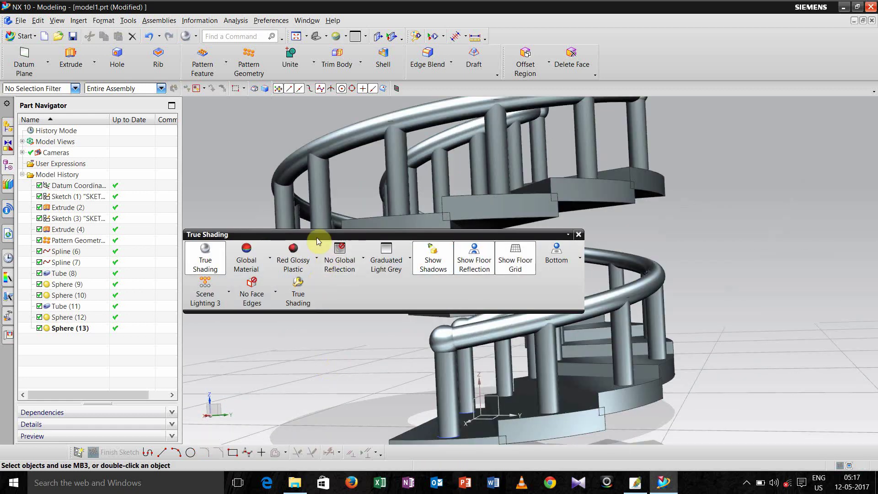
drag(318, 238, 384, 396)
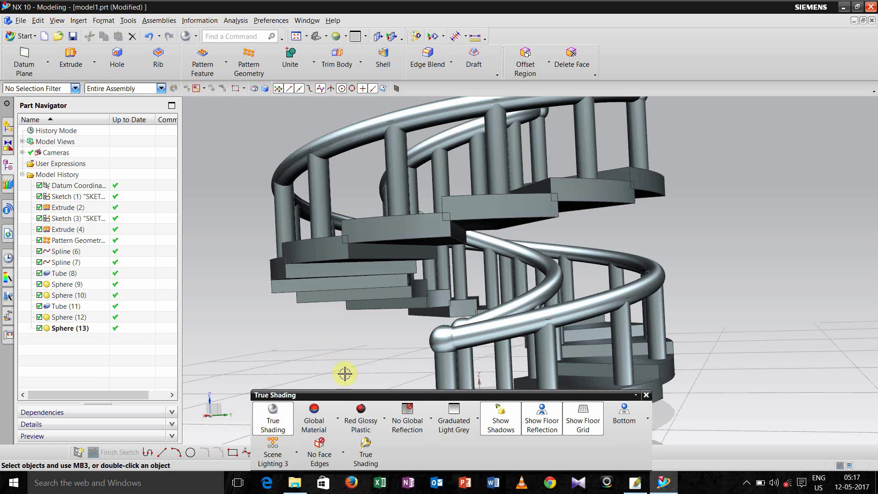
- Apply the blue global material to the whole staircase and close the True Shading palette
click(338, 421)
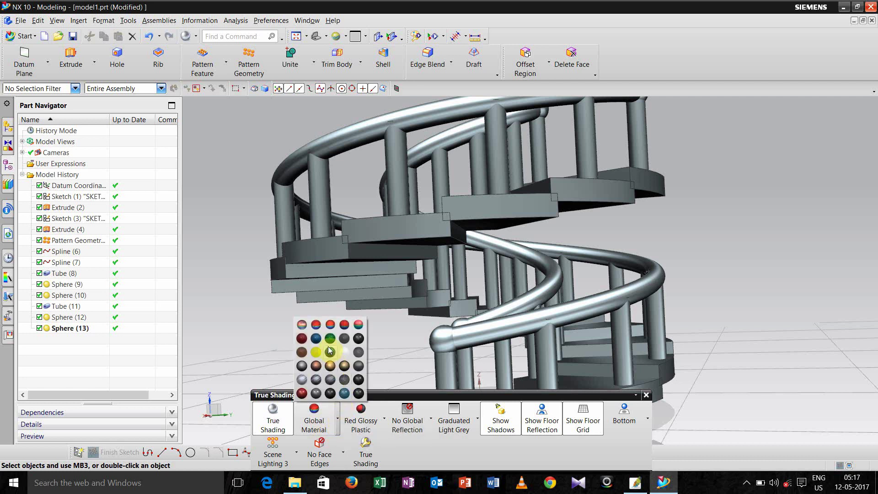
click(316, 339)
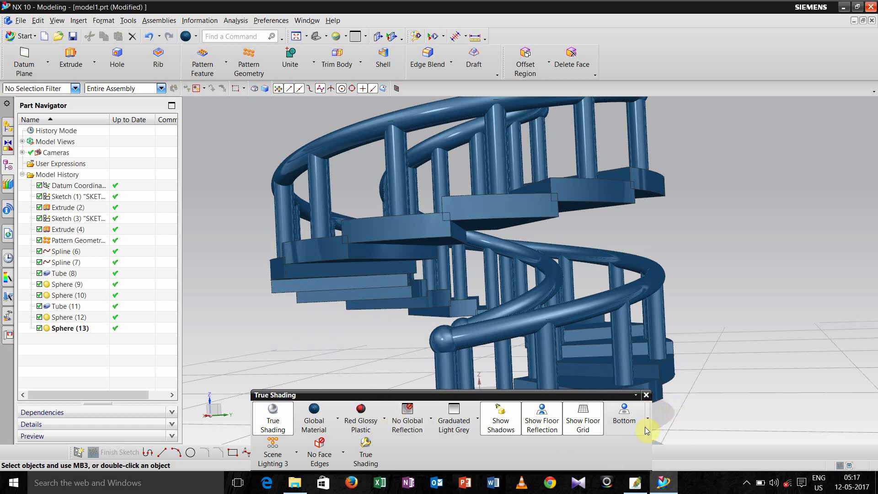
click(646, 396)
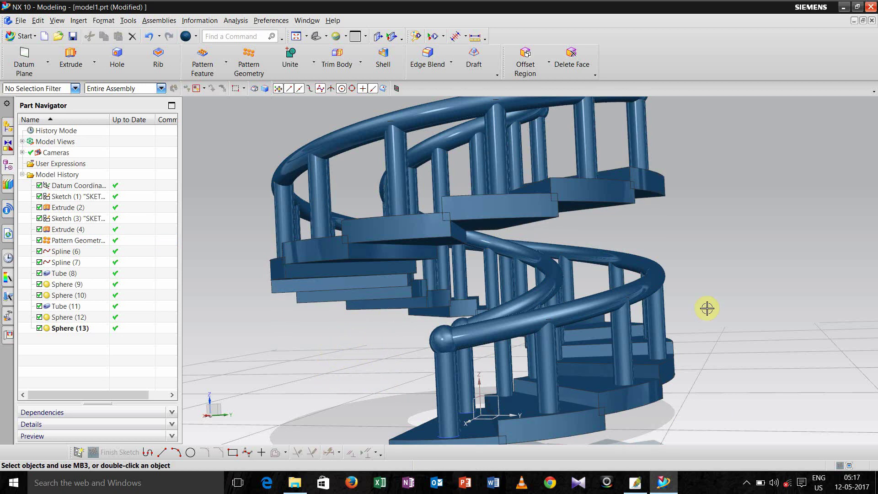
- Launch Snipping Tool from a 'sni' taskbar search, then bring the NX staircase window back
click(844, 8)
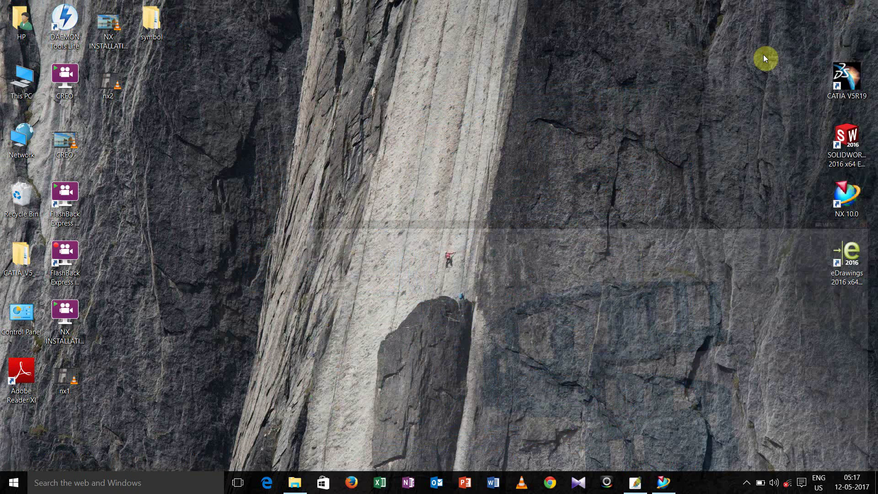
click(52, 485)
text(s)
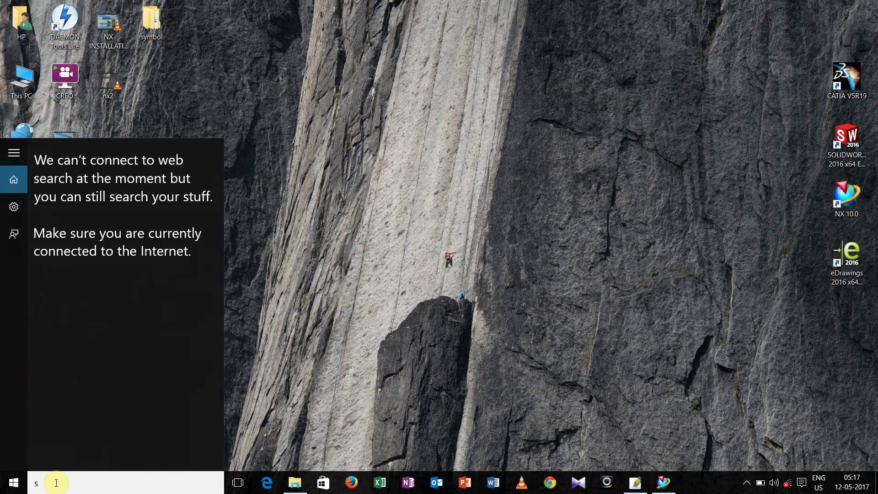
text(nipp)
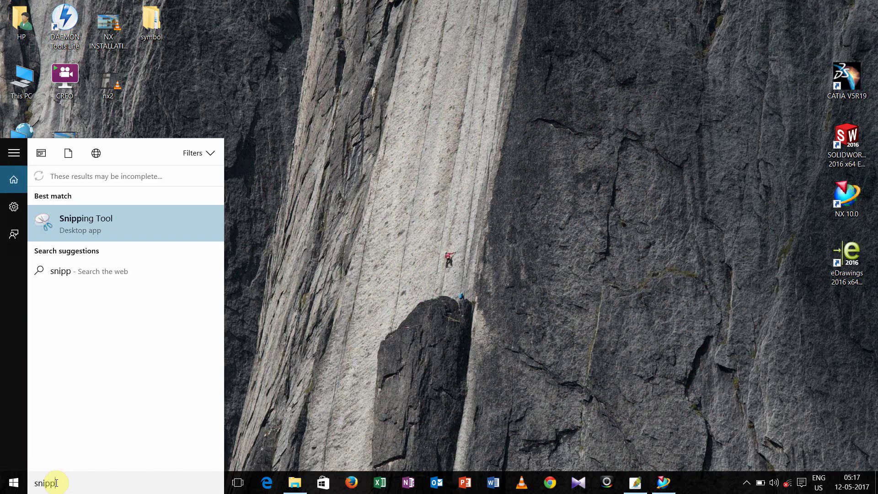
click(106, 226)
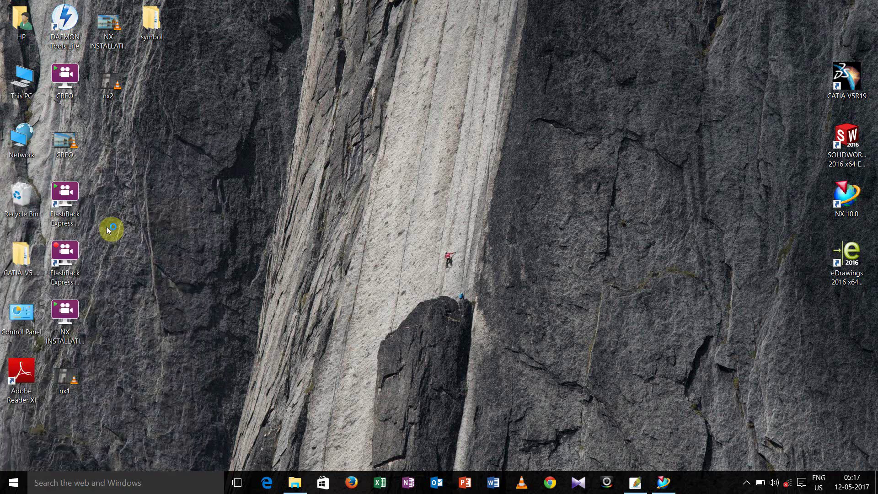
click(664, 488)
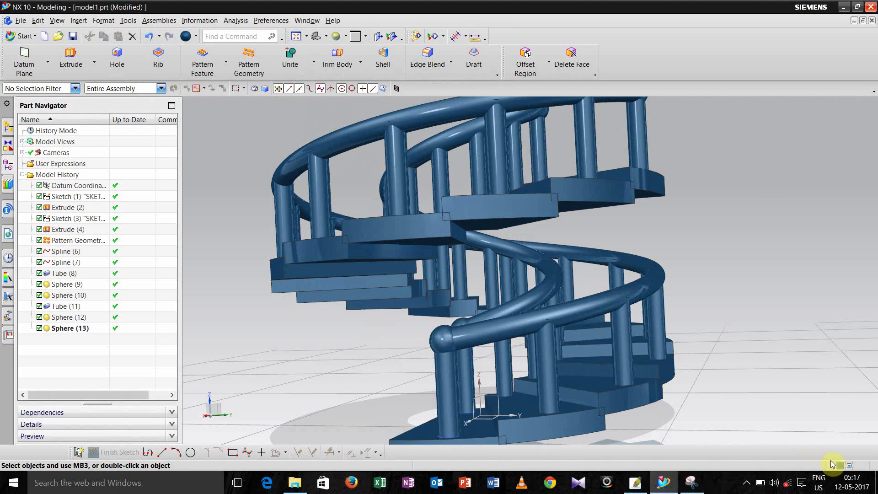
- Show the staircase full screen and snip a rectangle around it with Snipping Tool
click(849, 466)
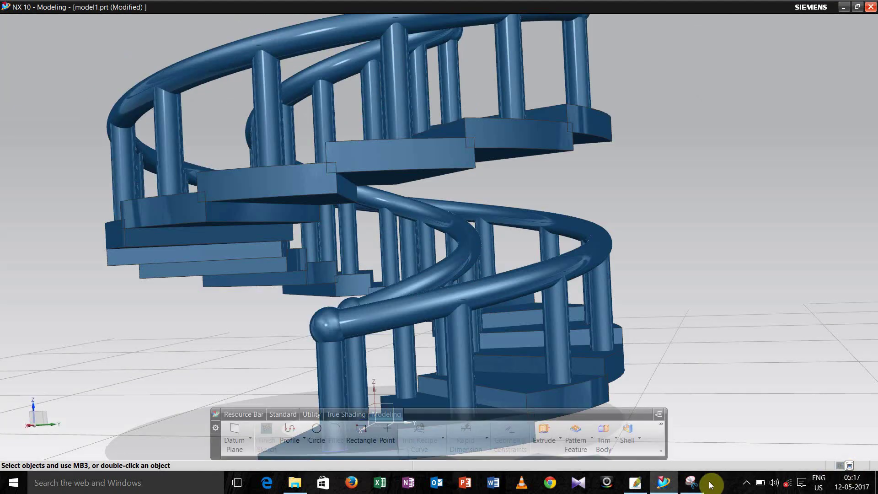
click(691, 483)
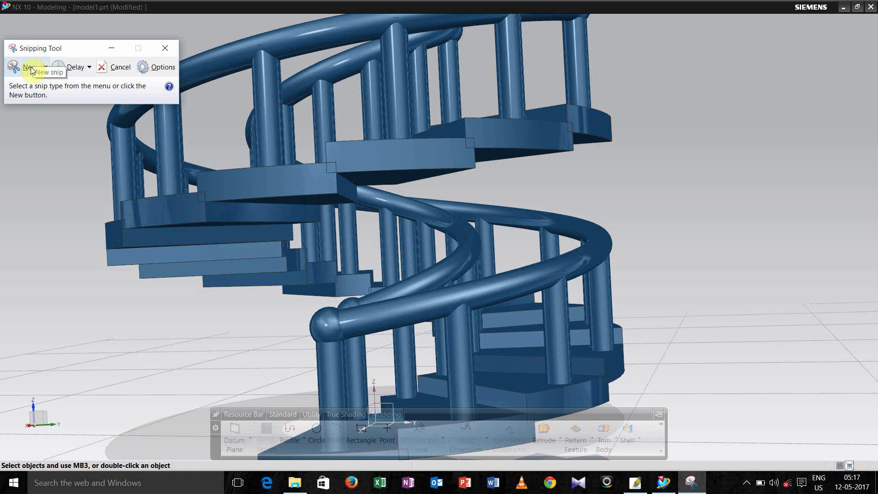
drag(41, 49, 781, 28)
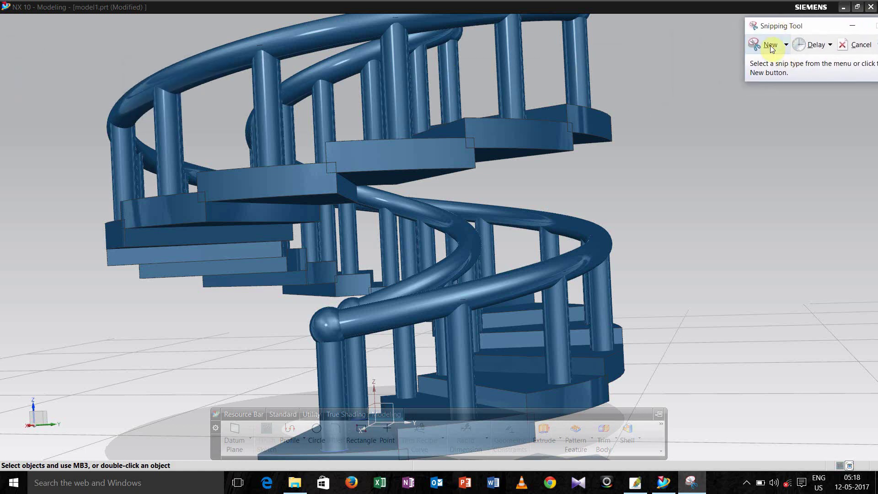
click(771, 46)
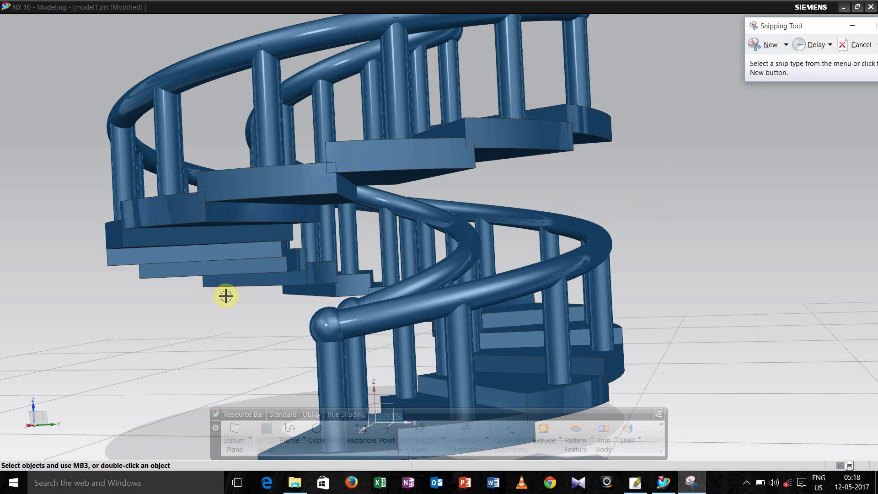
middle_drag(198, 317, 231, 316)
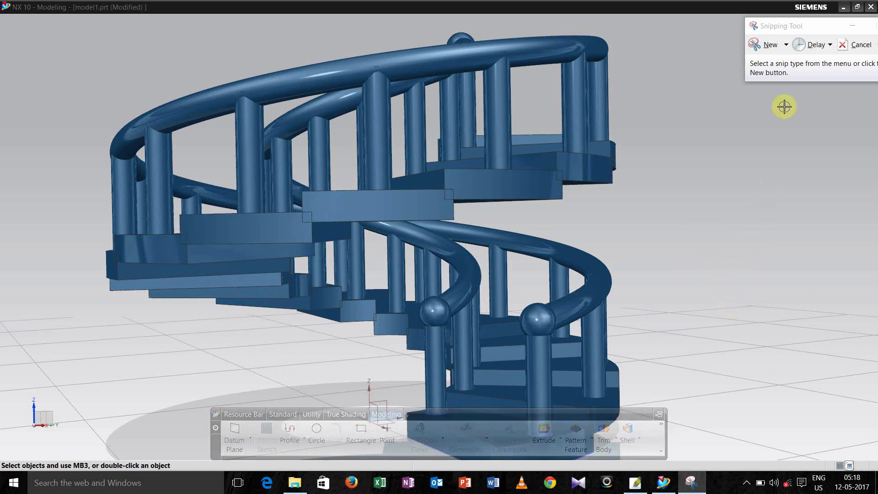
click(770, 44)
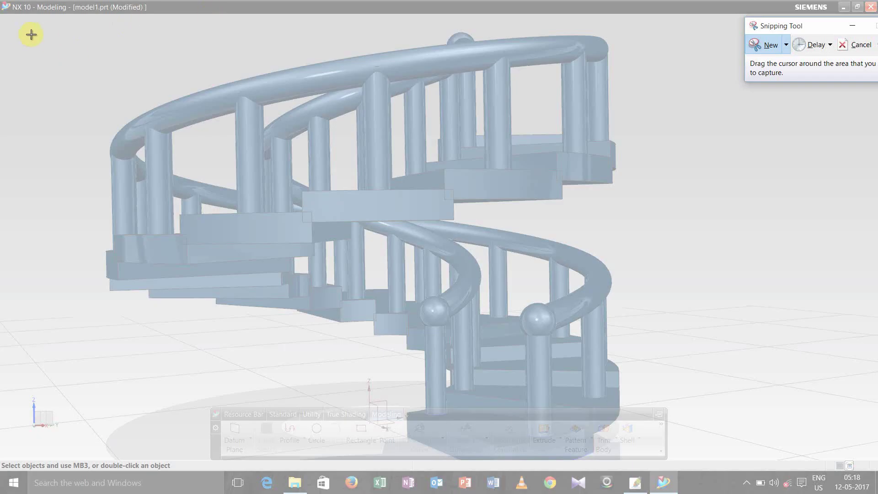
drag(20, 30, 832, 447)
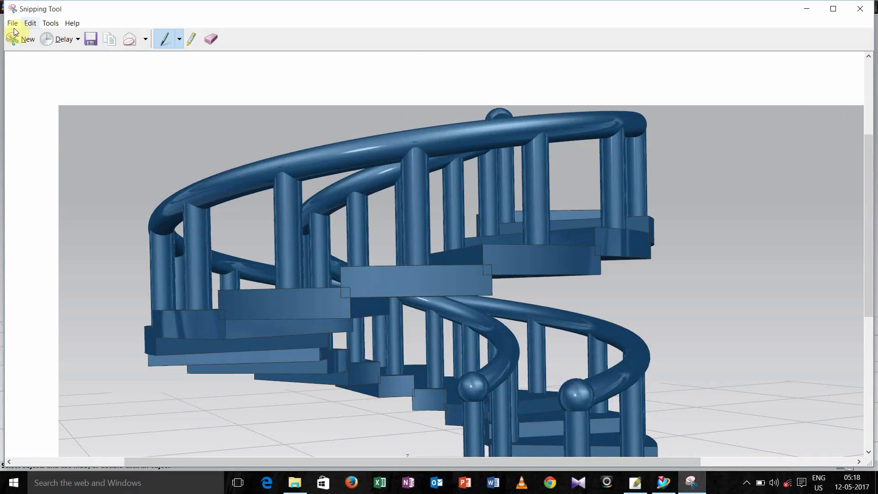
- Save the snip to the Desktop as the PNG file Capture
click(13, 23)
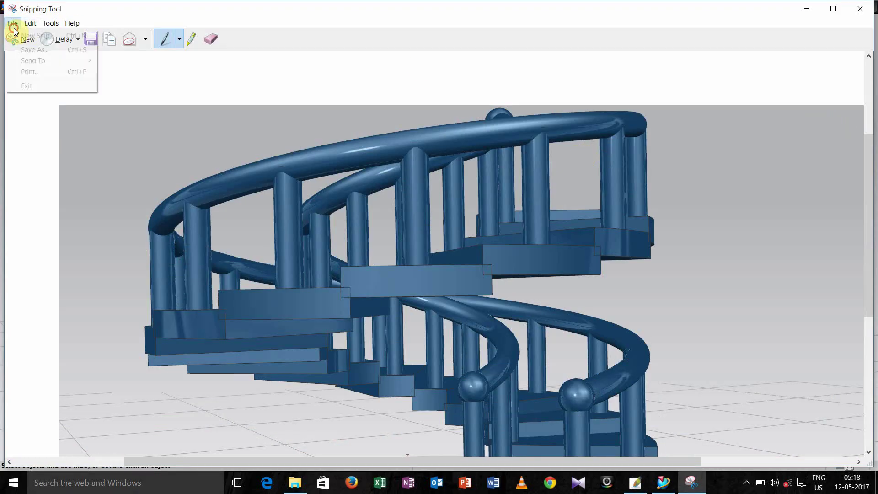
click(32, 49)
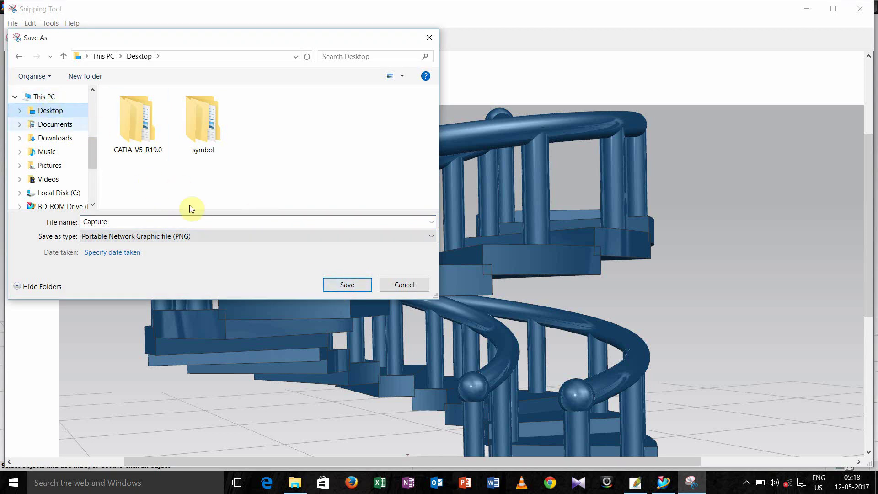
click(339, 286)
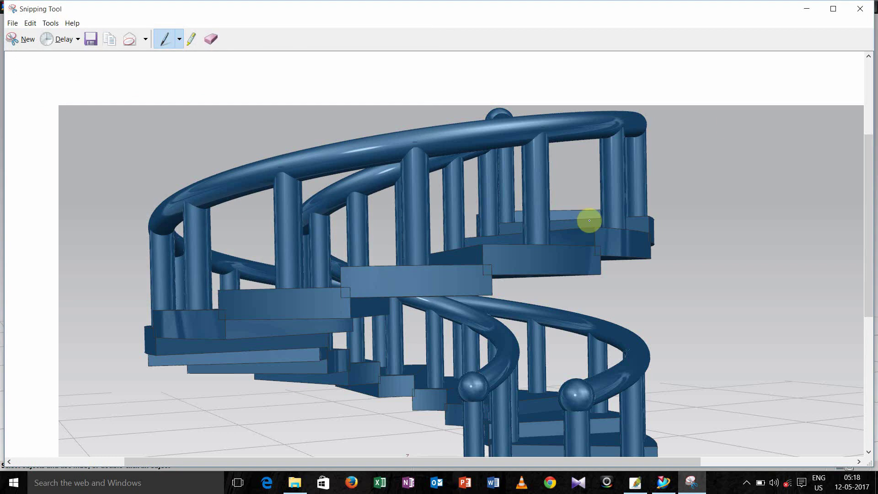
- Minimise Snipping Tool and NX, then set the Capture image as the desktop background
click(810, 10)
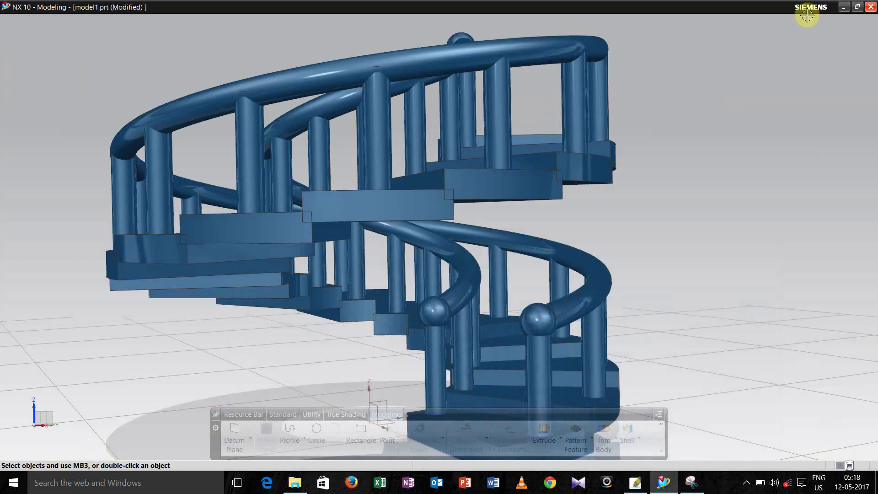
click(845, 7)
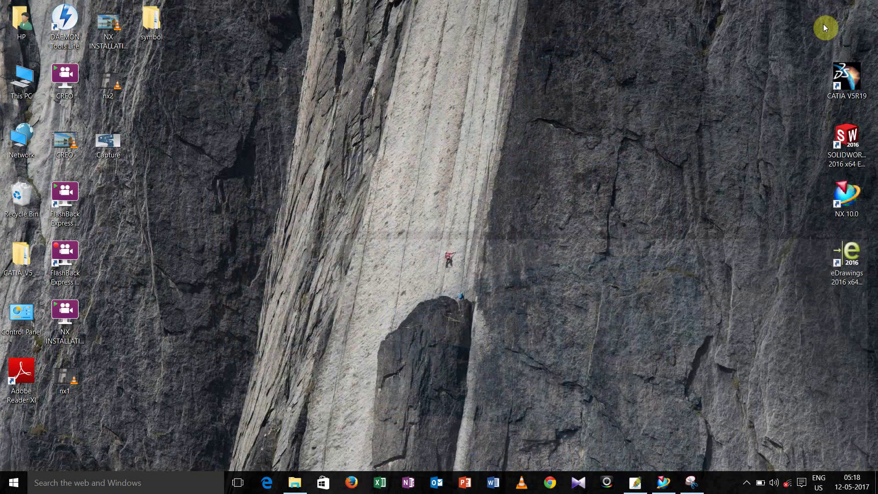
right_click(128, 140)
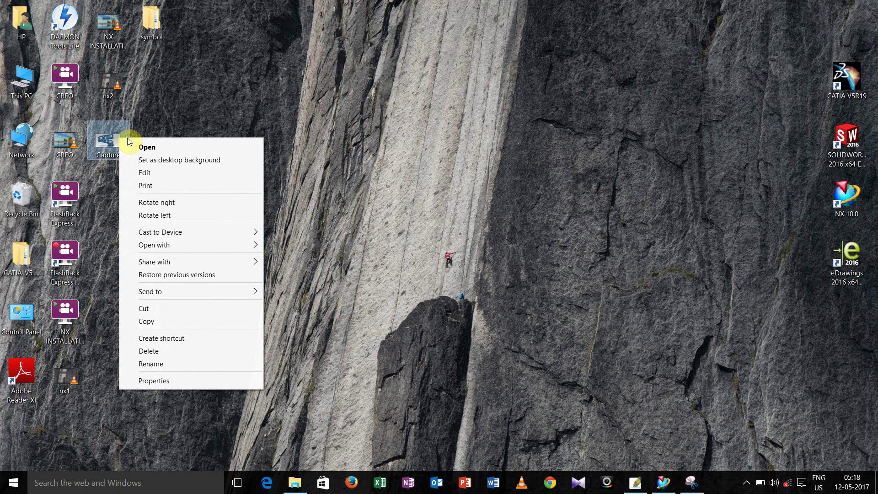
click(178, 159)
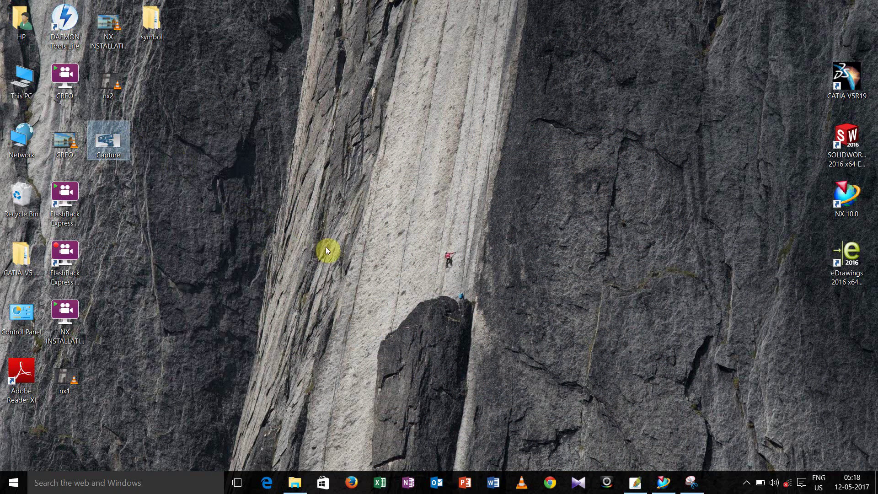